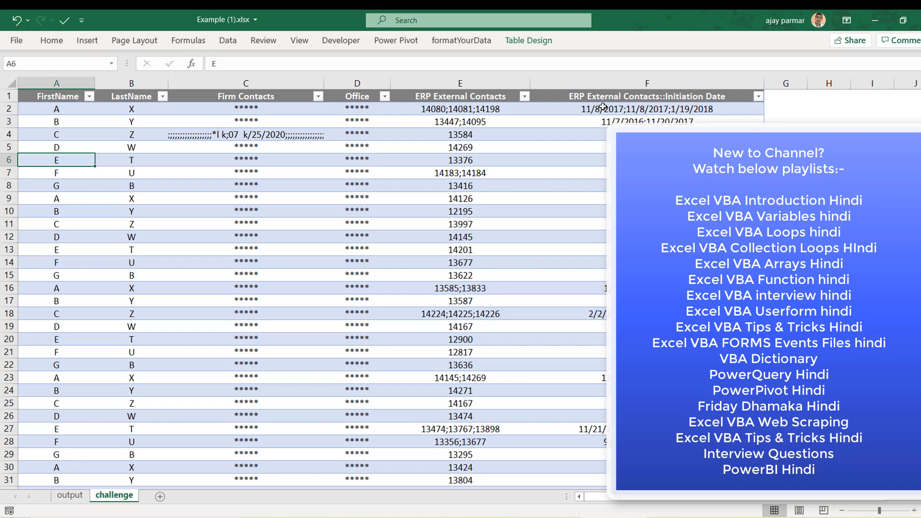
Rename the table headers in F1 to "erp dates" and in E1 to "erp numbers"
{"action": "left_click", "coordinate": [584, 96]}
{"action": "double_click", "coordinate": [584, 96]}
{"action": "type", "text": "erp dates"}
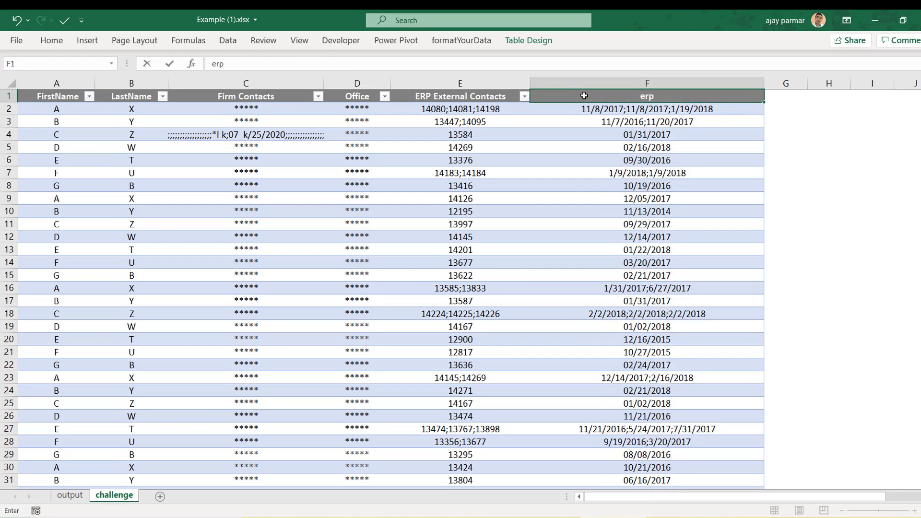
{"action": "key", "text": "shift+Tab"}
{"action": "key", "text": "shift+Tab"}
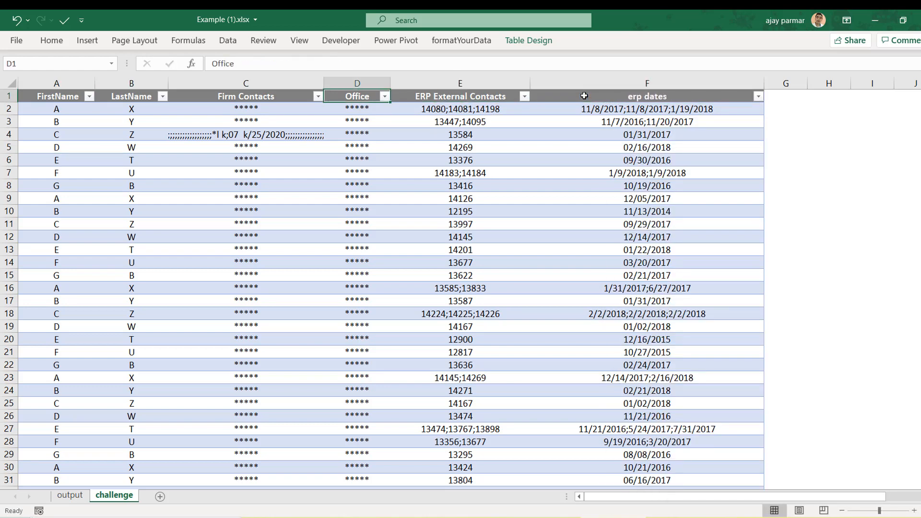
{"action": "key", "text": "Tab"}
{"action": "type", "text": "d"}
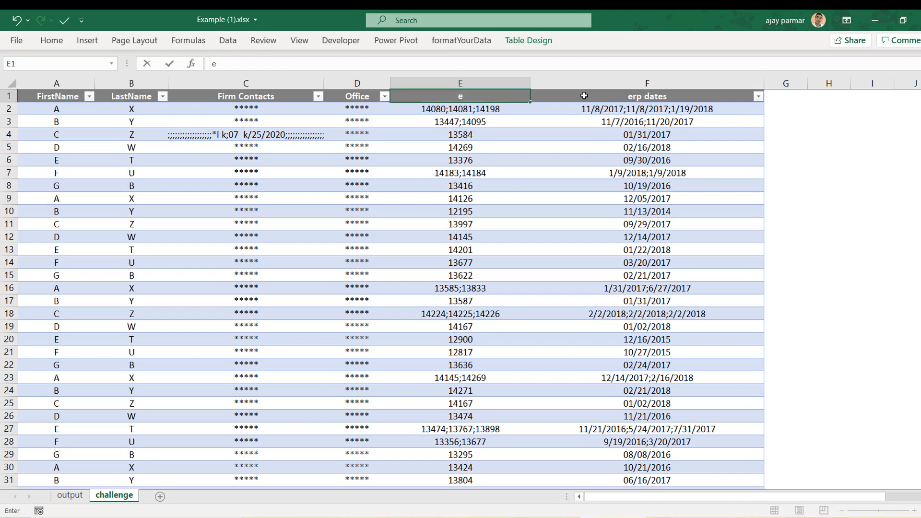
{"action": "type", "text": "rp numbers"}
{"action": "key", "text": "Return"}
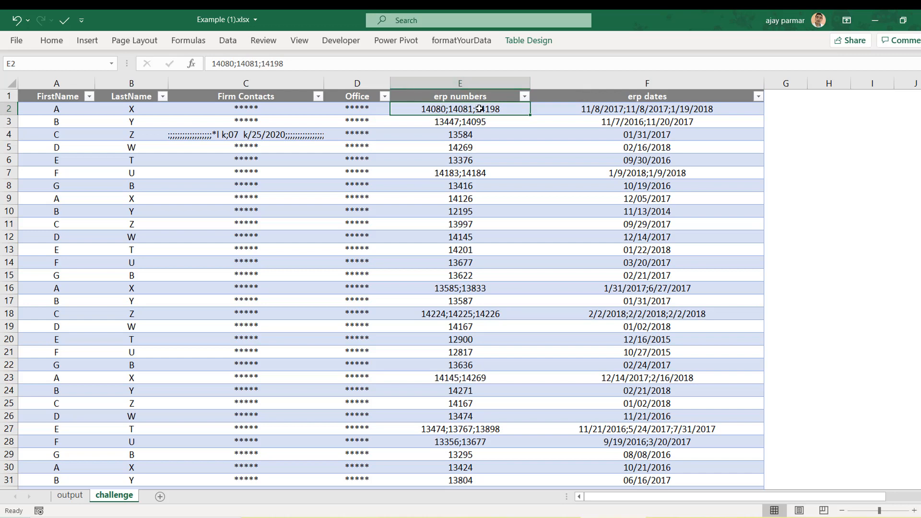
{"action": "key", "text": "Down"}
{"action": "key", "text": "Down"}
{"action": "key", "text": "Down"}
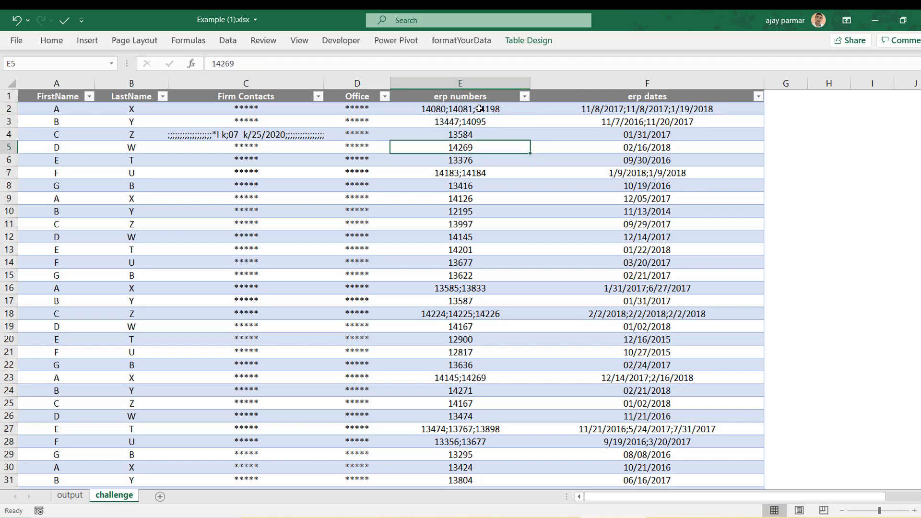
{"action": "key", "text": "Up"}
{"action": "key", "text": "Up"}
{"action": "key", "text": "Up"}
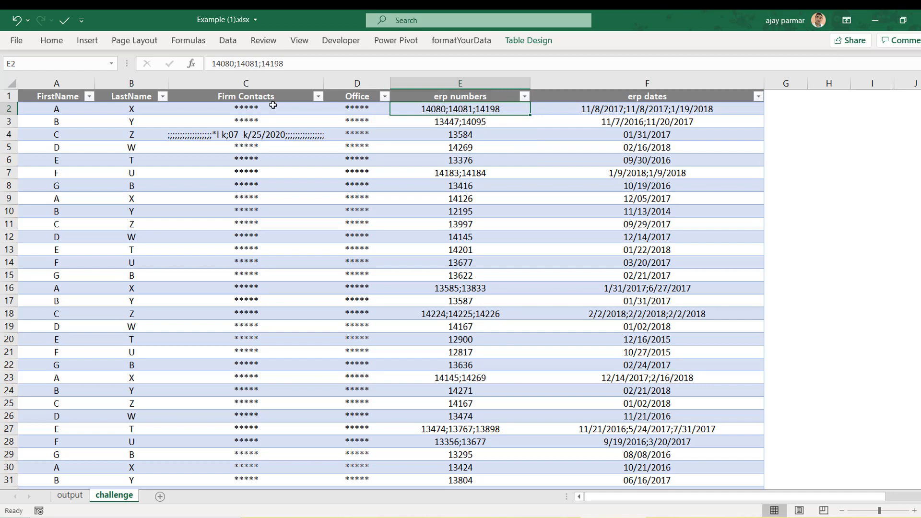
Insert two blank rows directly below the first record, starting at row 3
{"action": "left_click", "coordinate": [70, 111]}
{"action": "key", "text": "Down"}
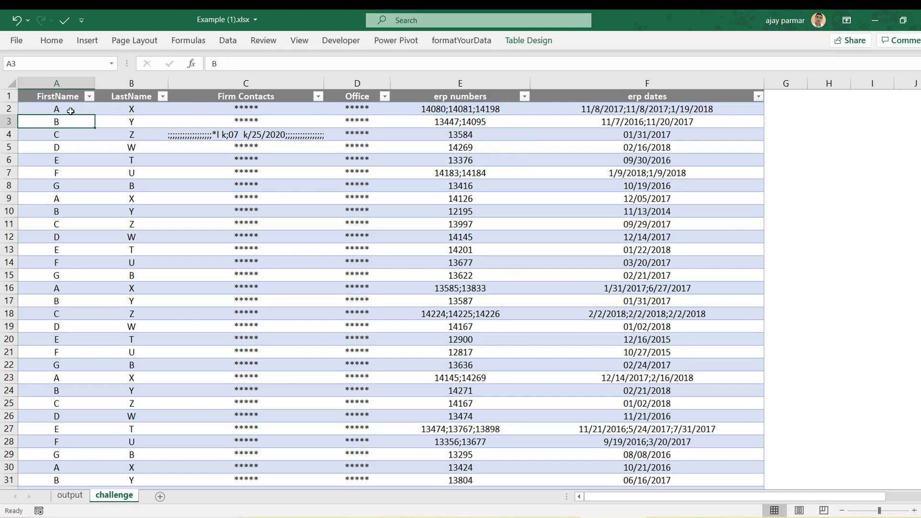
{"action": "key", "text": "alt+i"}
{"action": "key", "text": "r"}
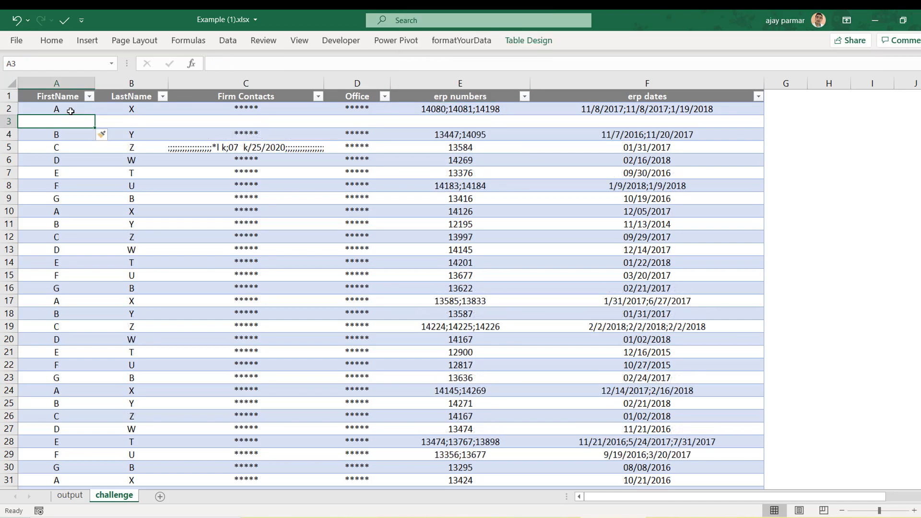
{"action": "key", "text": "alt+i"}
{"action": "key", "text": "r"}
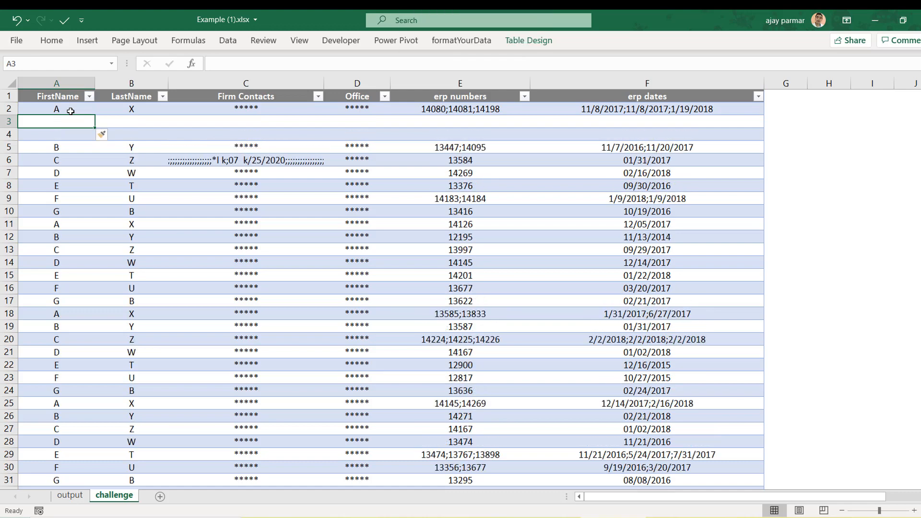
Copy the first record's cells A2:E2 into the blank rows 3 and 4
{"action": "key", "text": "Up"}
{"action": "key", "text": "shift+Right"}
{"action": "key", "text": "shift+Right"}
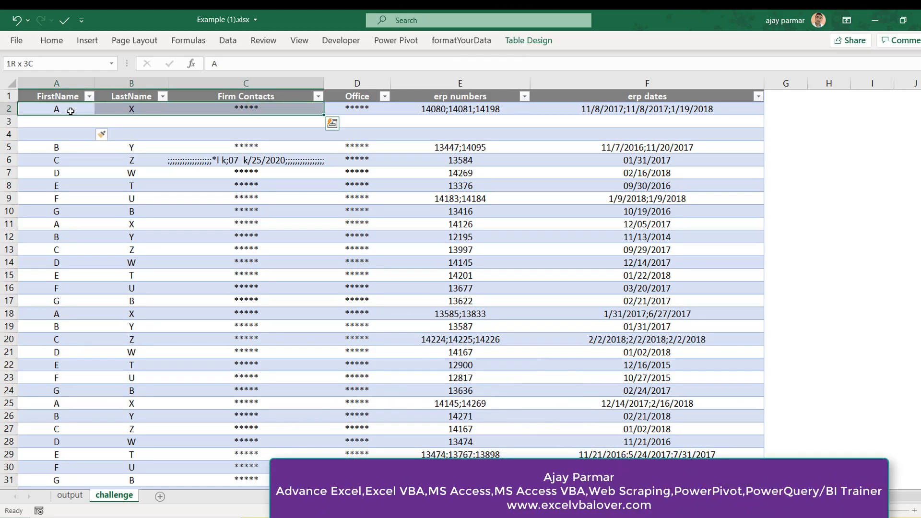
{"action": "key", "text": "shift+Right"}
{"action": "key", "text": "shift+Right"}
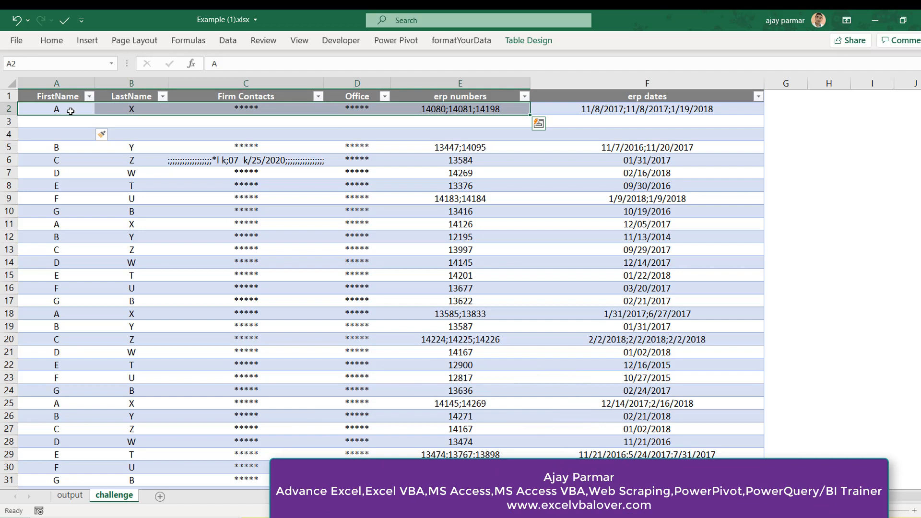
{"action": "key", "text": "ctrl+c"}
{"action": "key", "text": "Down"}
{"action": "key", "text": "Down"}
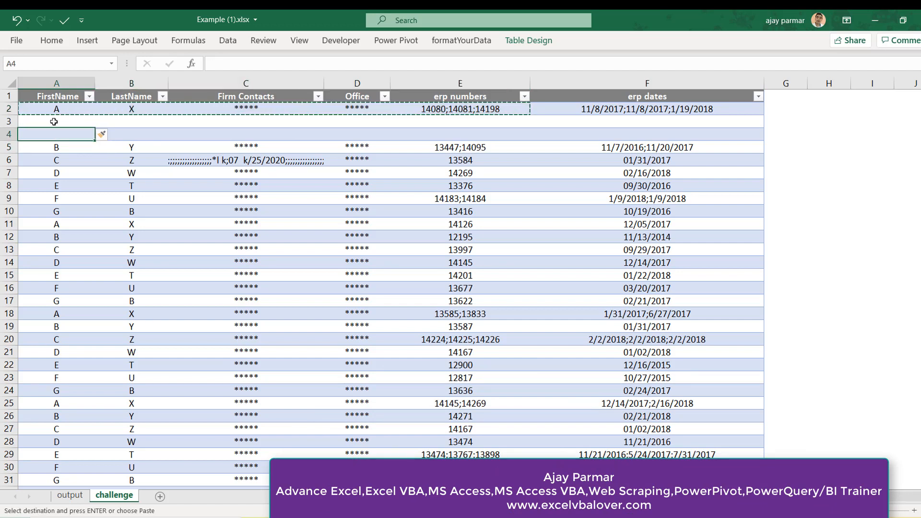
{"action": "left_click", "coordinate": [54, 123]}
{"action": "key", "text": "ctrl+v"}
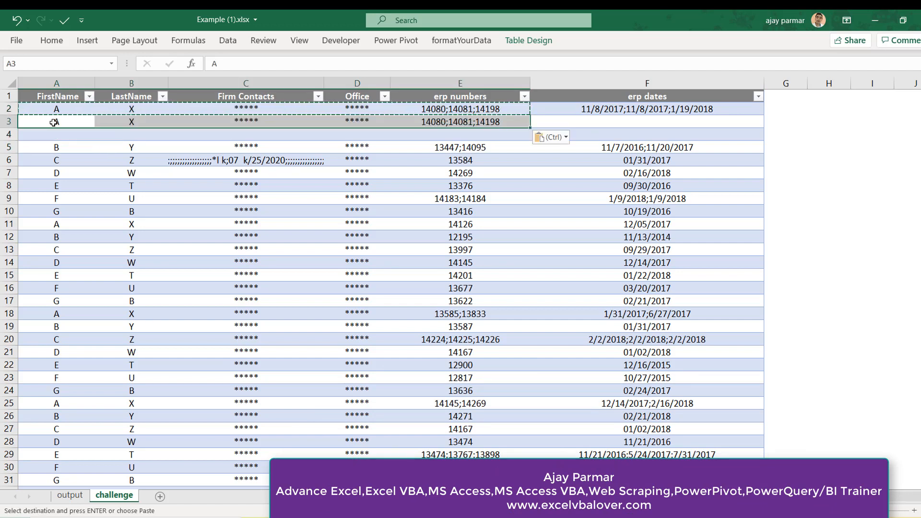
{"action": "left_click", "coordinate": [64, 131]}
{"action": "key", "text": "ctrl+v"}
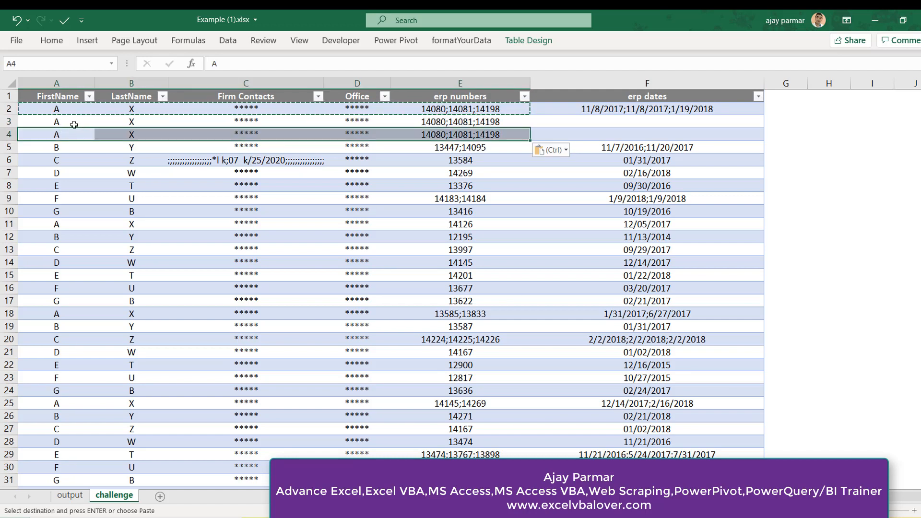
Split the combined erp numbers by entering 14080 in E2, 14081 in E3 and 14198 in E4
{"action": "left_click", "coordinate": [74, 124]}
{"action": "key", "text": "Right"}
{"action": "key", "text": "Right"}
{"action": "key", "text": "Right"}
{"action": "key", "text": "Right"}
{"action": "key", "text": "Up"}
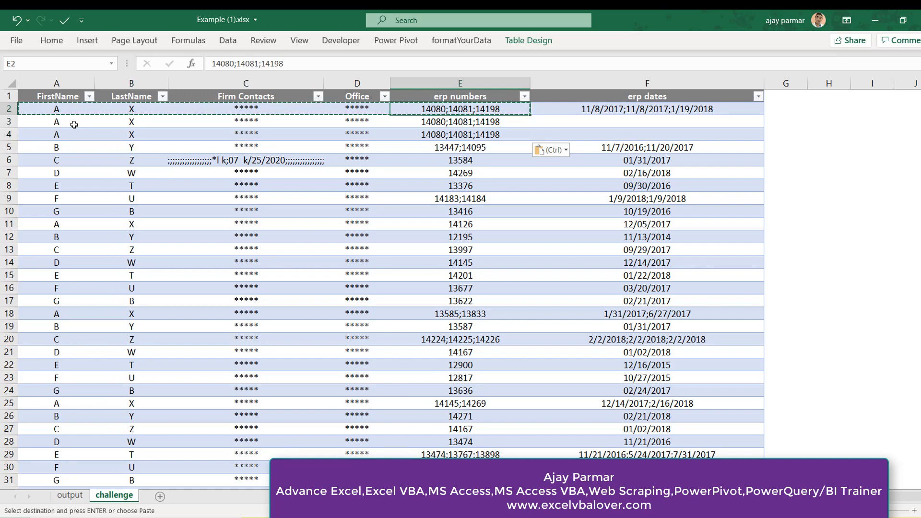
{"action": "type", "text": "14"}
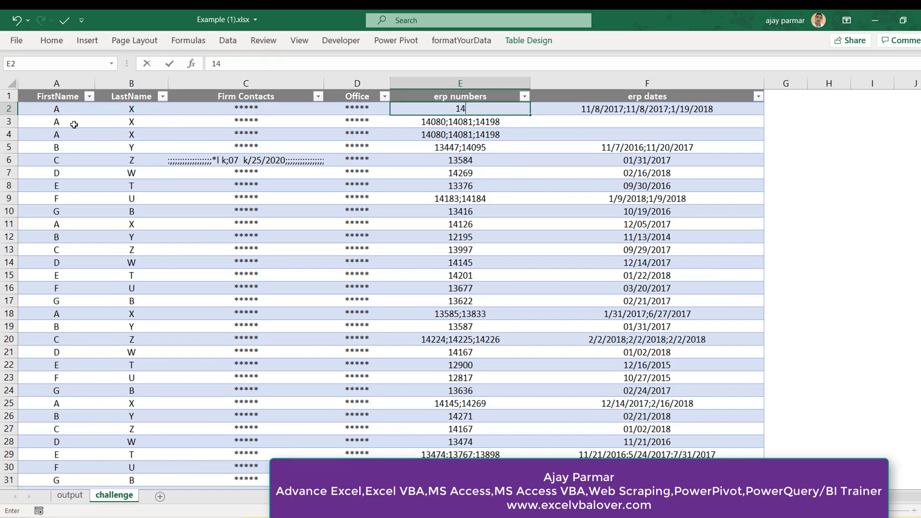
{"action": "type", "text": "080"}
{"action": "key", "text": "Return"}
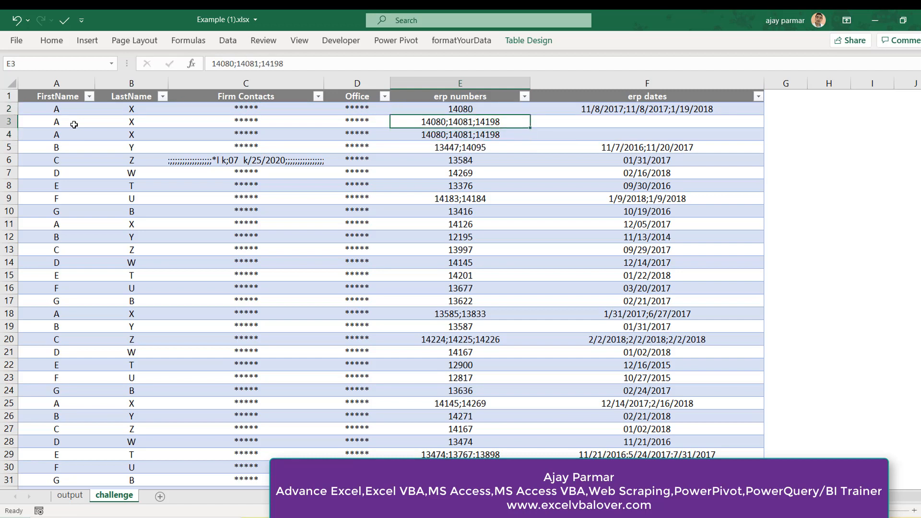
{"action": "type", "text": "14081"}
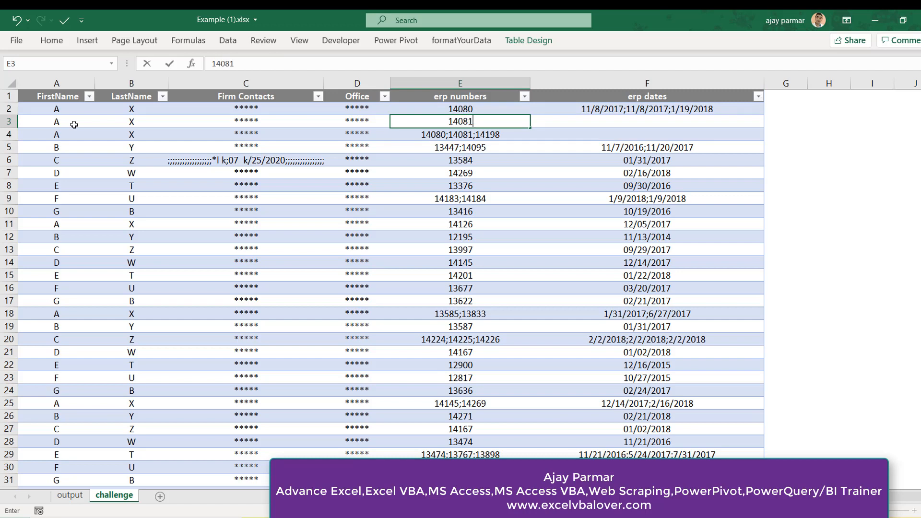
{"action": "key", "text": "Return"}
{"action": "type", "text": "1"}
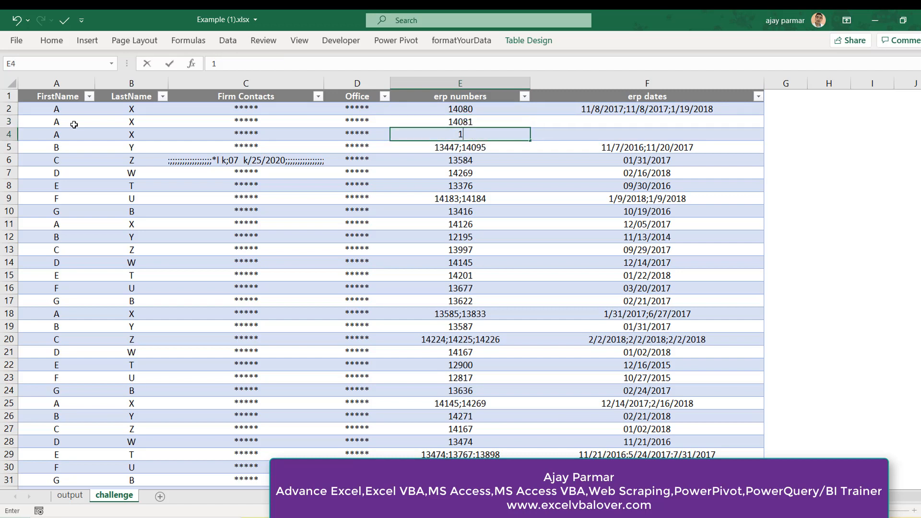
{"action": "type", "text": "4198"}
{"action": "key", "text": "ctrl+Return"}
Examine how the combined dates in F2 correspond to the separate erp numbers in rows 2 to 4
{"action": "key", "text": "Right"}
{"action": "key", "text": "Up"}
{"action": "key", "text": "Up"}
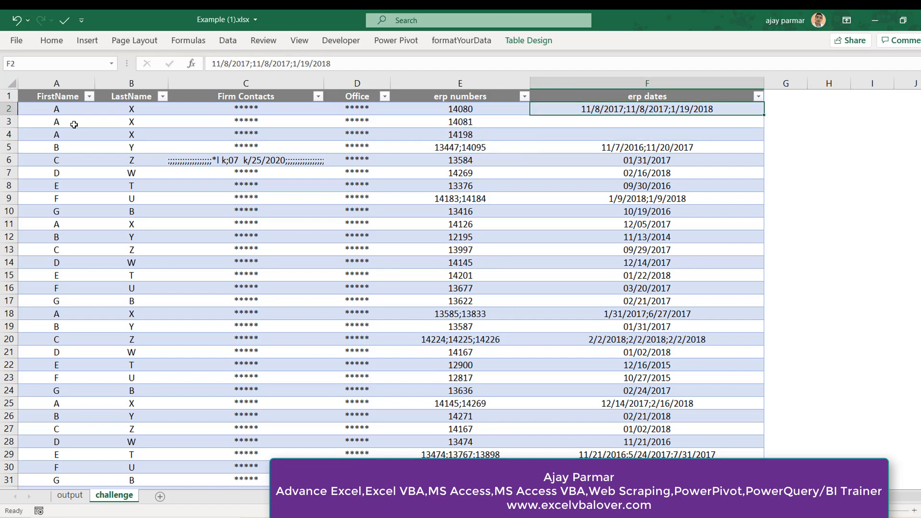
{"action": "key", "text": "Left"}
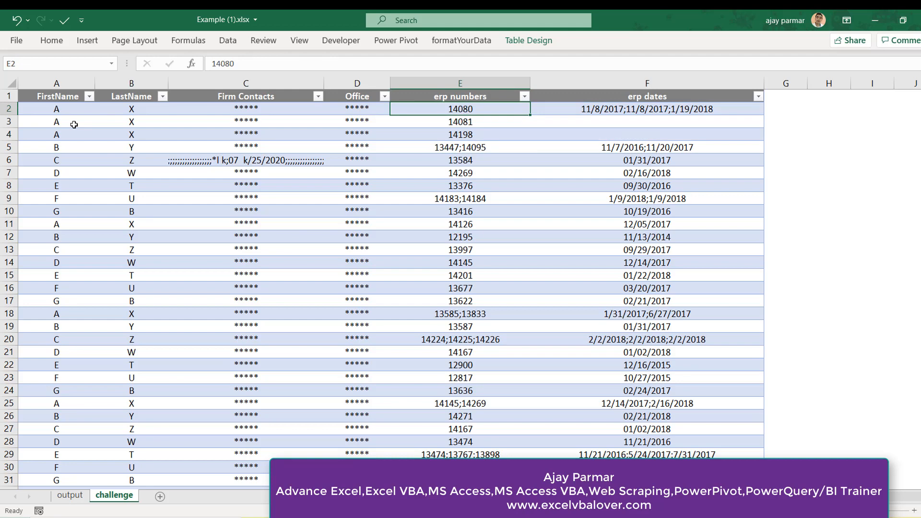
{"action": "key", "text": "Right"}
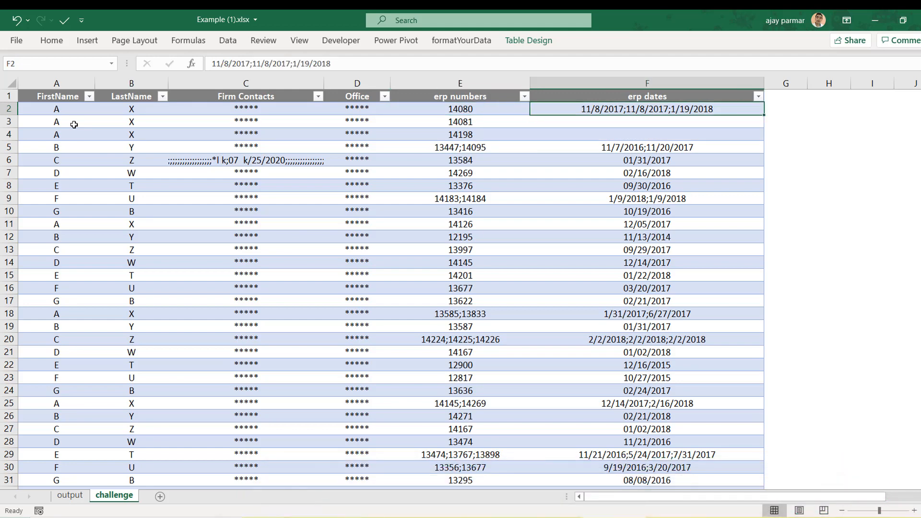
{"action": "key", "text": "Down"}
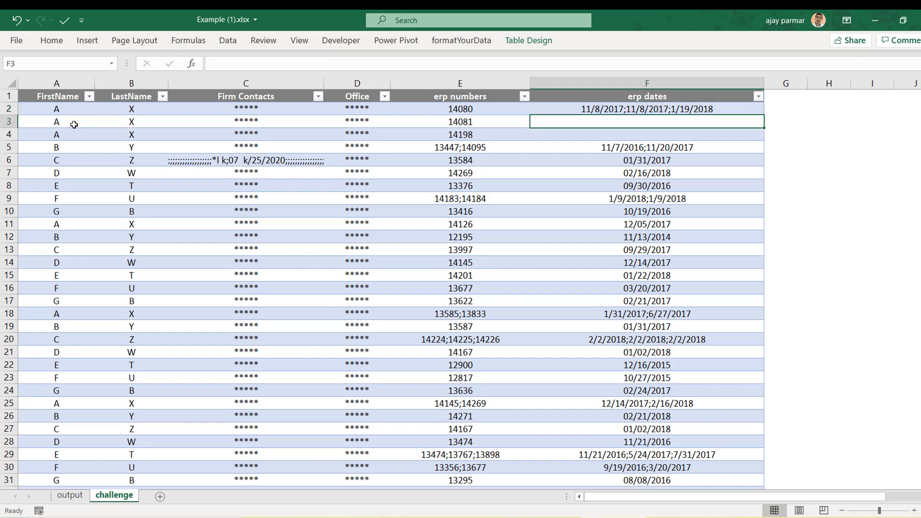
{"action": "key", "text": "Down"}
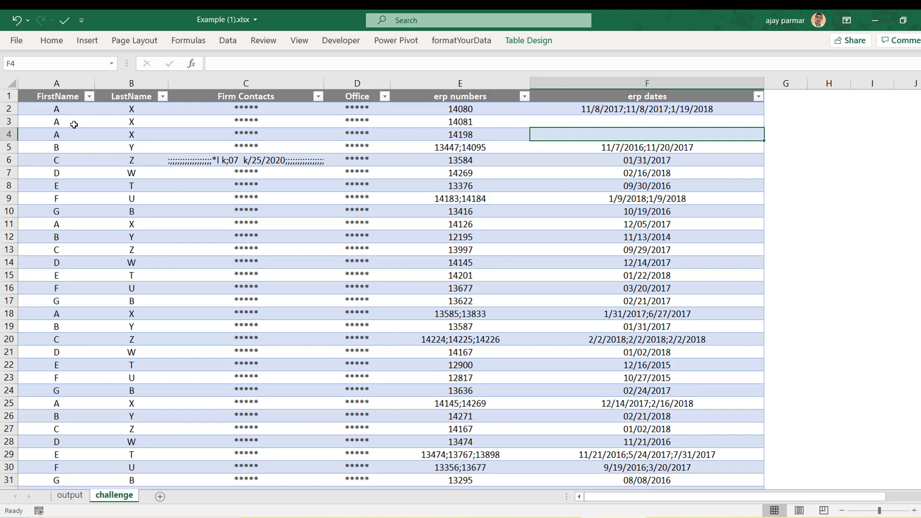
{"action": "key", "text": "Up"}
{"action": "key", "text": "Up"}
{"action": "key", "text": "Left"}
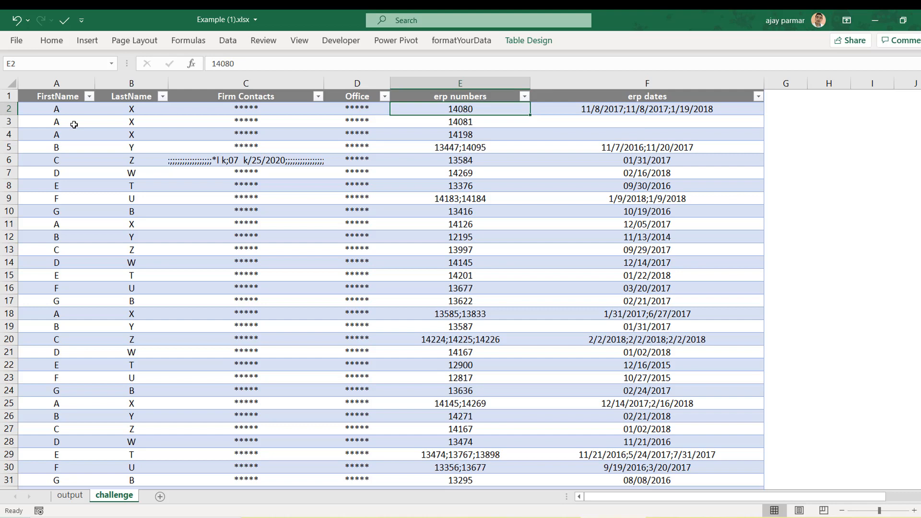
Undo the three separate erp number entries in E2:E4
{"action": "key", "text": "ctrl+z"}
{"action": "key", "text": "ctrl+z"}
{"action": "key", "text": "ctrl+z"}
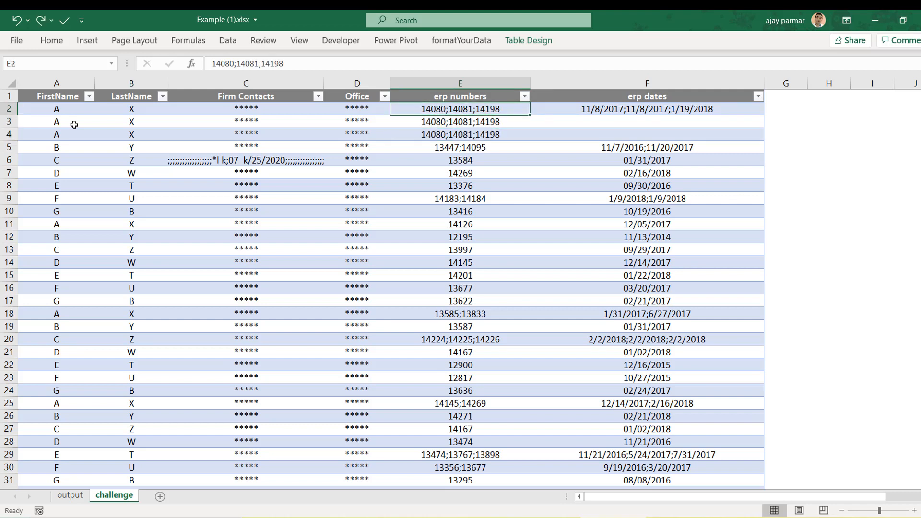
{"action": "left_click", "coordinate": [425, 82]}
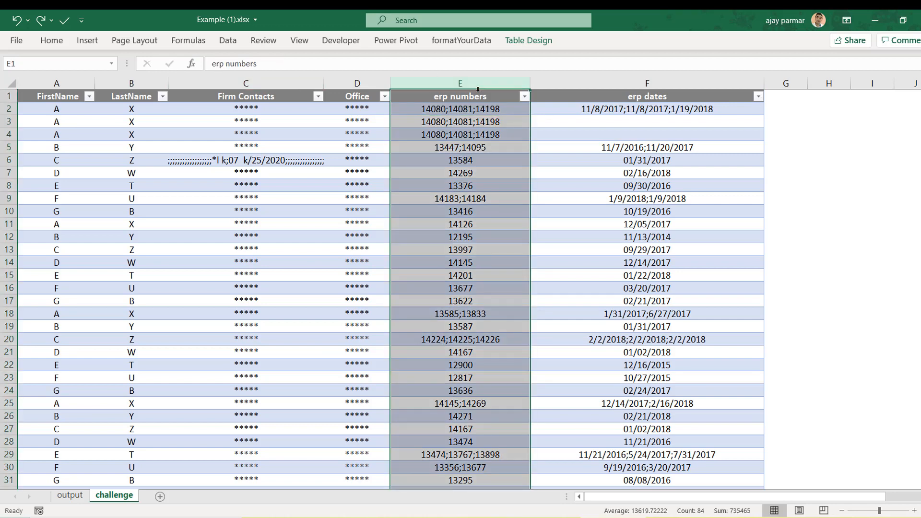
{"action": "left_click", "coordinate": [459, 110]}
{"action": "left_click", "coordinate": [174, 133]}
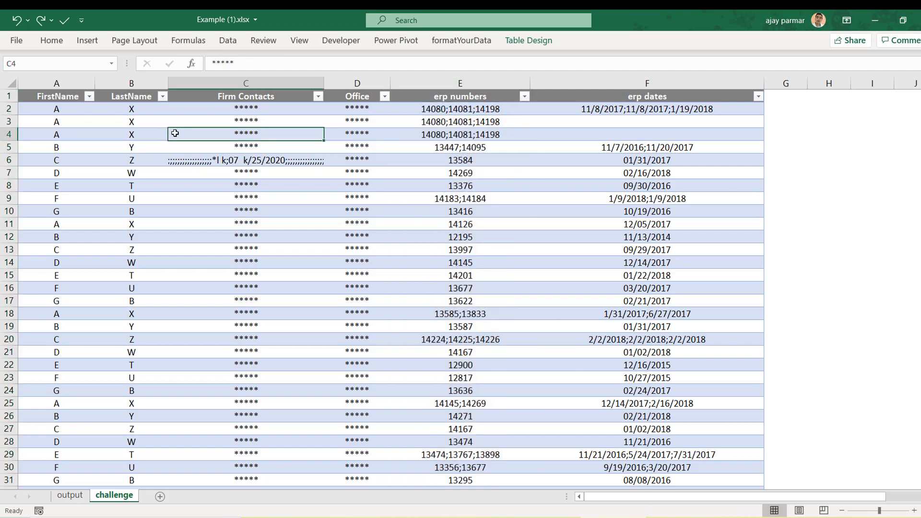
{"action": "left_click", "coordinate": [438, 109]}
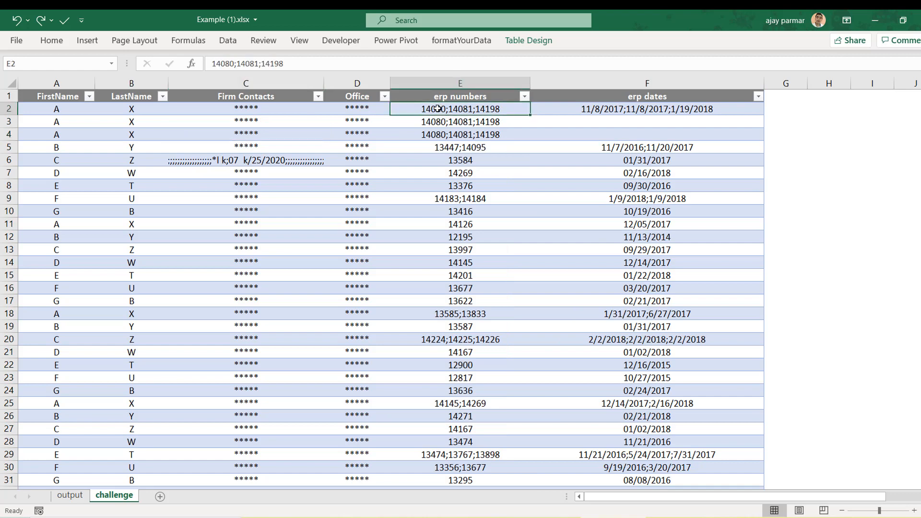
{"action": "left_click", "coordinate": [618, 87]}
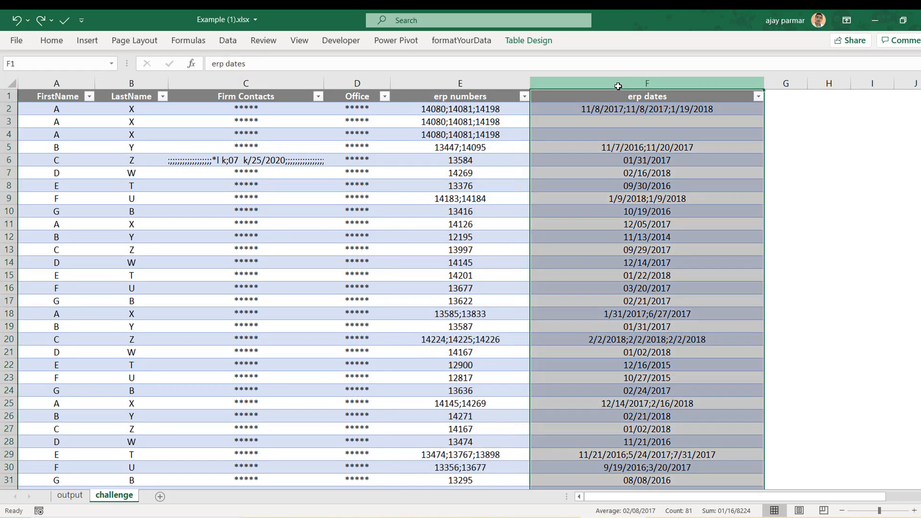
{"action": "left_click", "coordinate": [480, 132]}
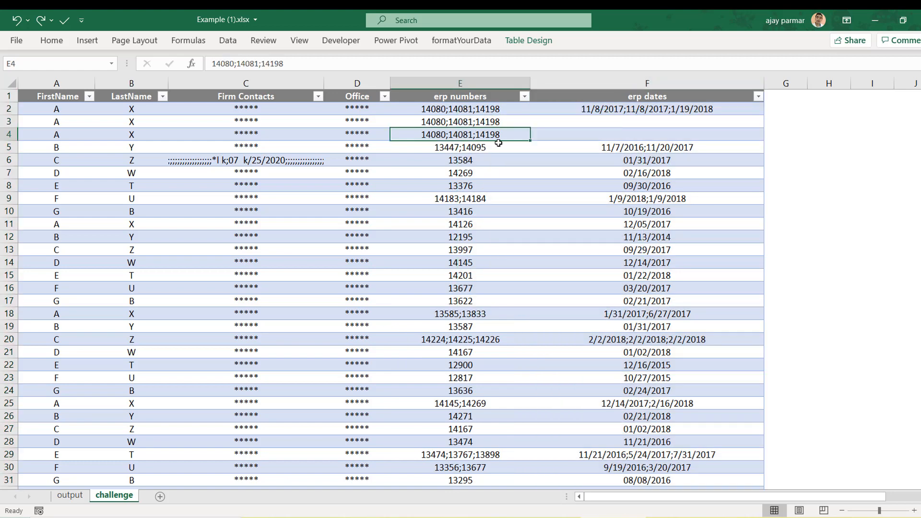
Undo the copied records and the two inserted rows below the first record
{"action": "key", "text": "ctrl+shift+r"}
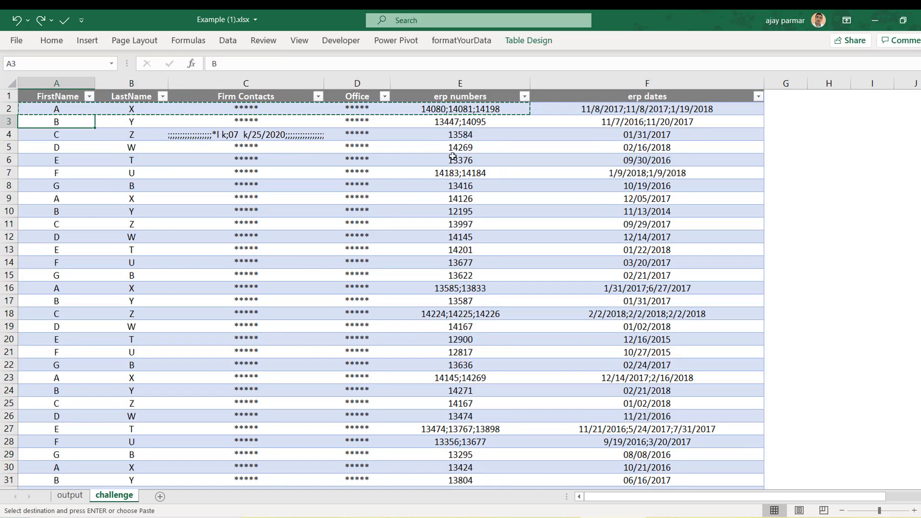
{"action": "left_click", "coordinate": [453, 157]}
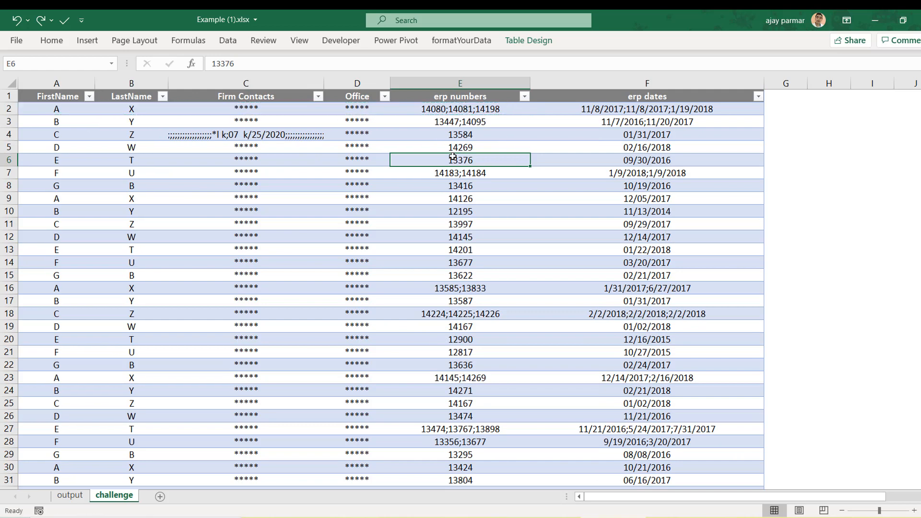
Load the challenge table into the Power Query Editor and show the list of queries
{"action": "left_click", "coordinate": [115, 108]}
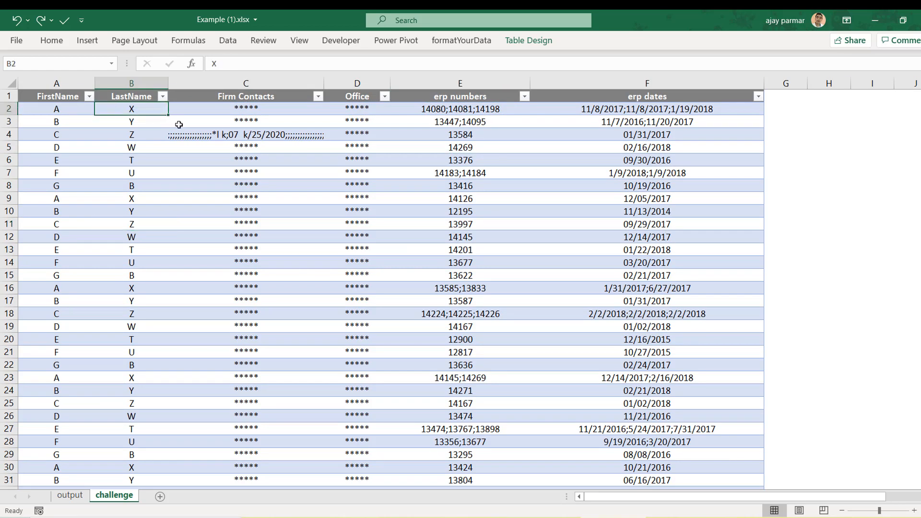
{"action": "left_click", "coordinate": [228, 41]}
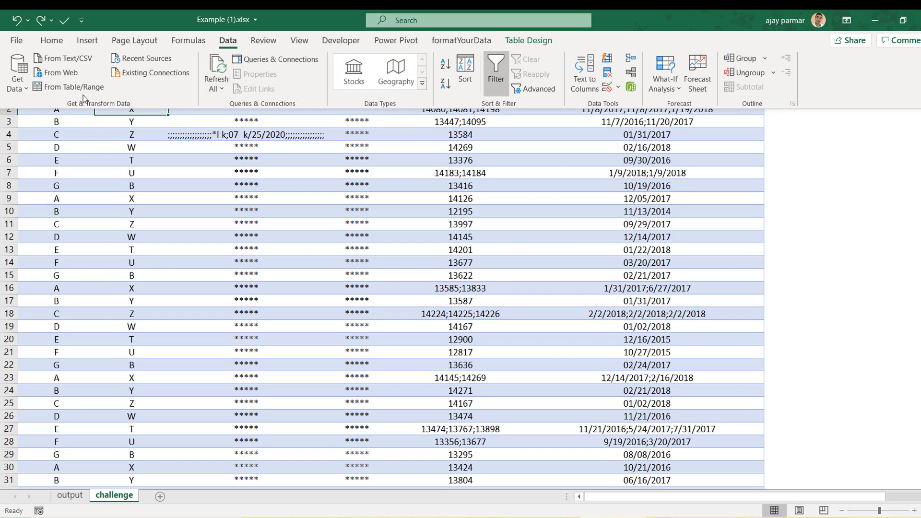
{"action": "left_click", "coordinate": [127, 171]}
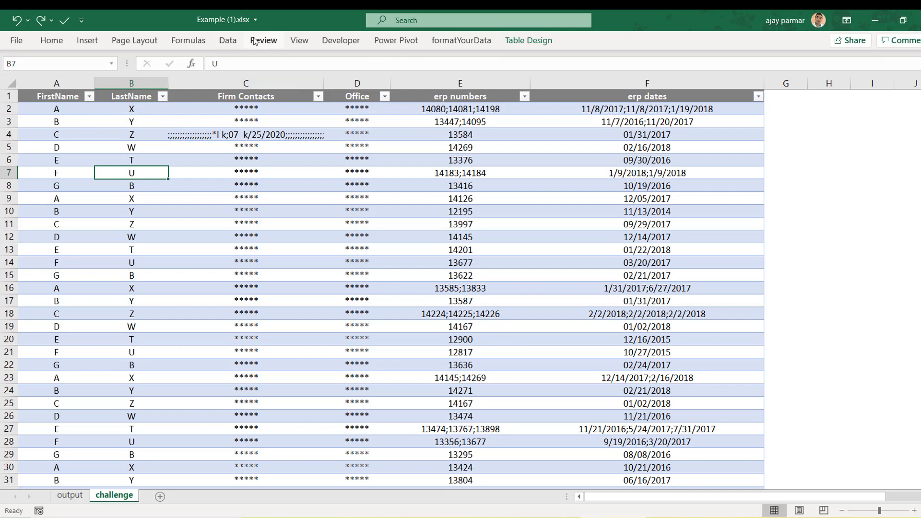
{"action": "left_click", "coordinate": [227, 40]}
{"action": "left_click", "coordinate": [88, 88]}
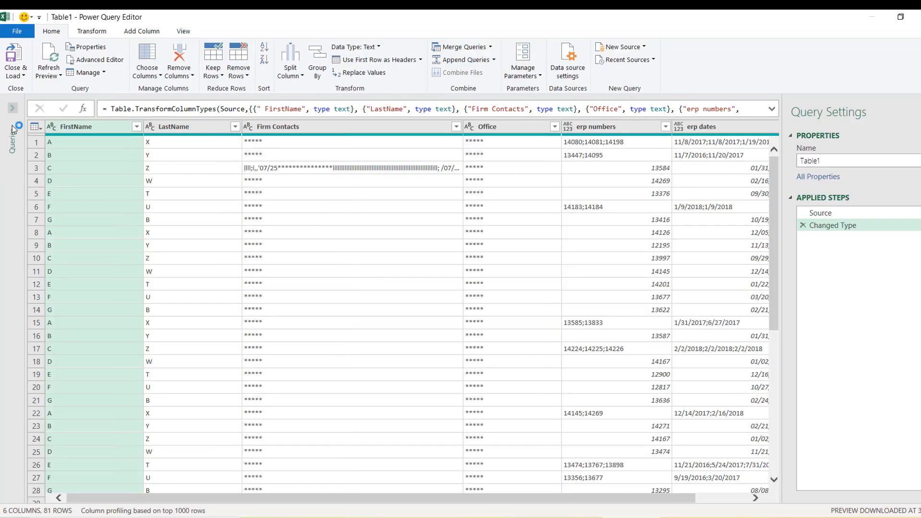
{"action": "left_click", "coordinate": [13, 109]}
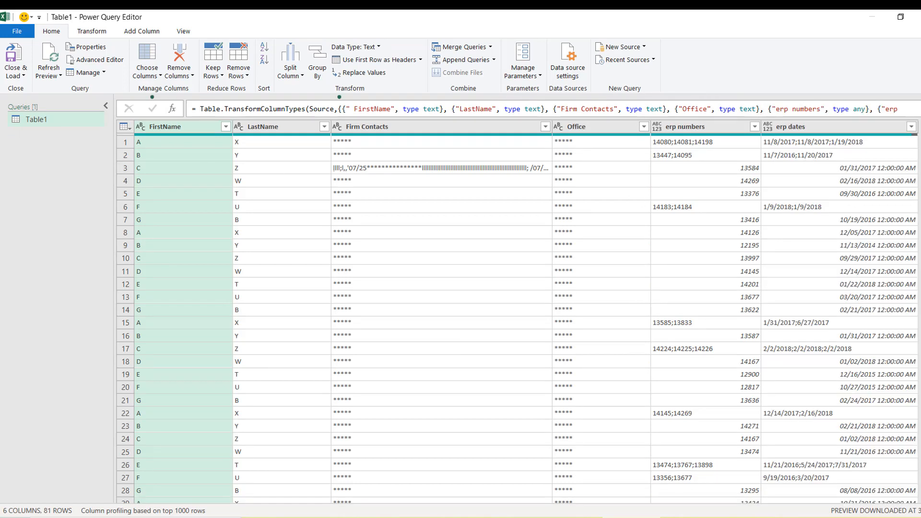
{"action": "left_click", "coordinate": [104, 107]}
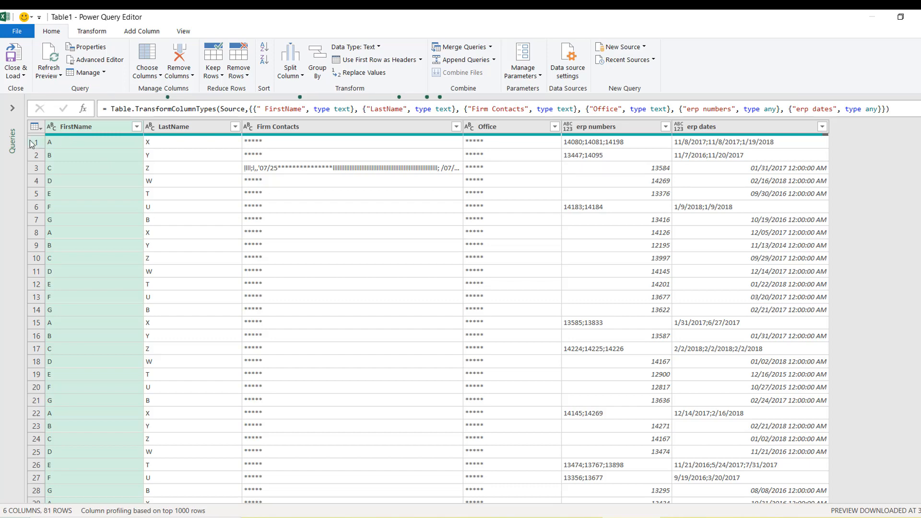
{"action": "left_click", "coordinate": [13, 108]}
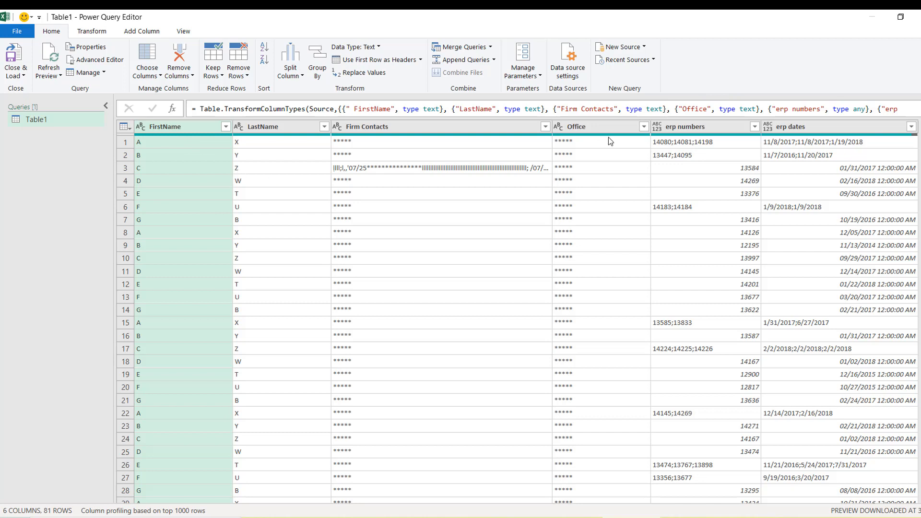
Examine the erp numbers column and the repeated FirstName and LastName entries in rows 1 and 8
{"action": "left_click", "coordinate": [683, 127]}
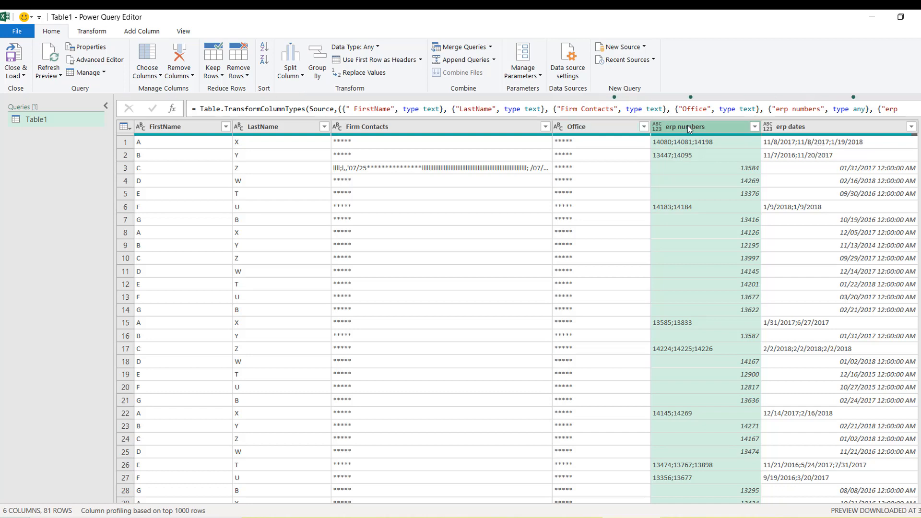
{"action": "left_click", "coordinate": [169, 129]}
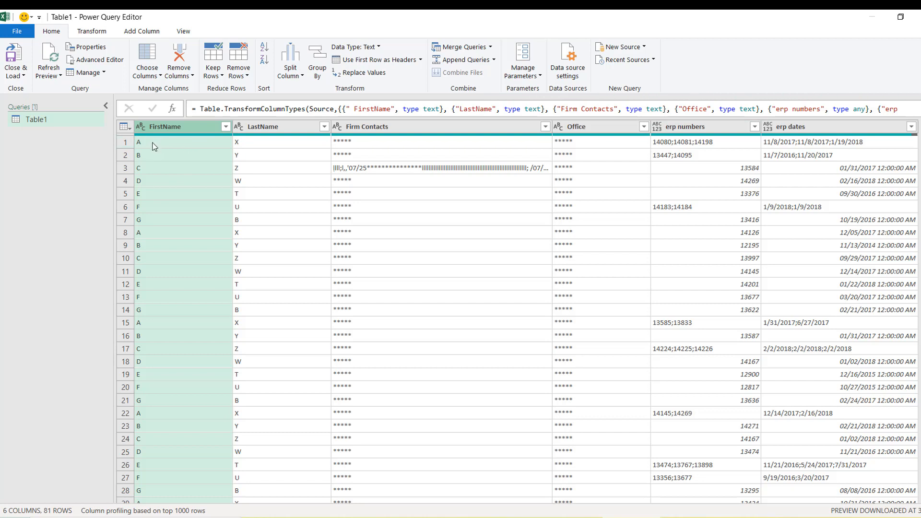
{"action": "left_click", "coordinate": [245, 146]}
{"action": "left_click", "coordinate": [185, 146]}
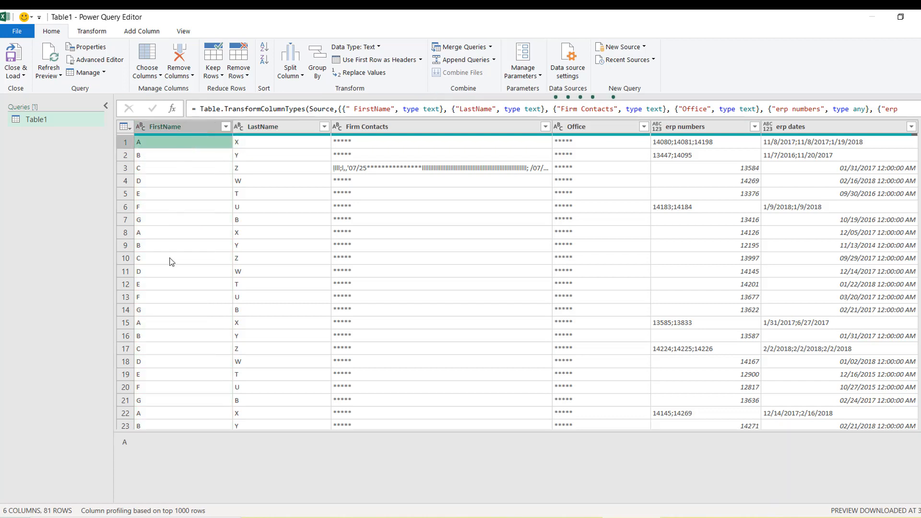
{"action": "left_click", "coordinate": [163, 232]}
{"action": "left_click", "coordinate": [263, 235]}
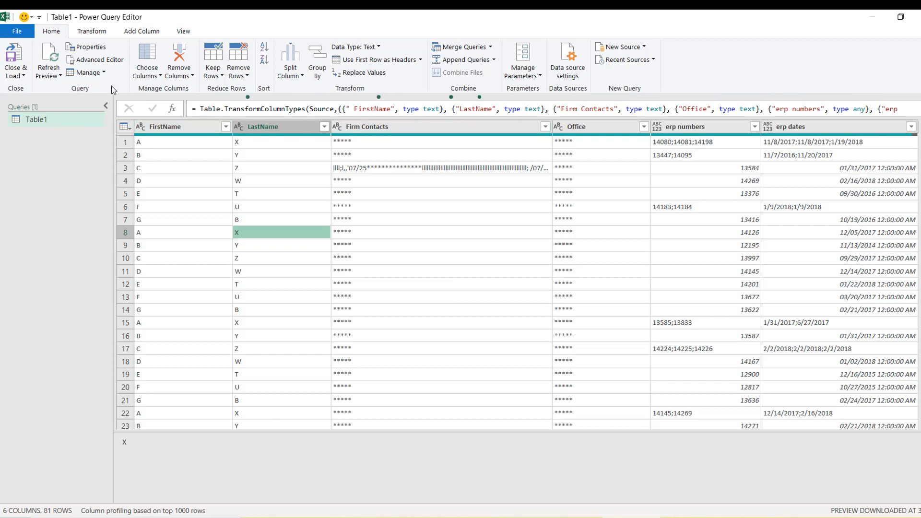
Duplicate the Table1 query and rename the copy as dates
{"action": "left_click", "coordinate": [54, 119]}
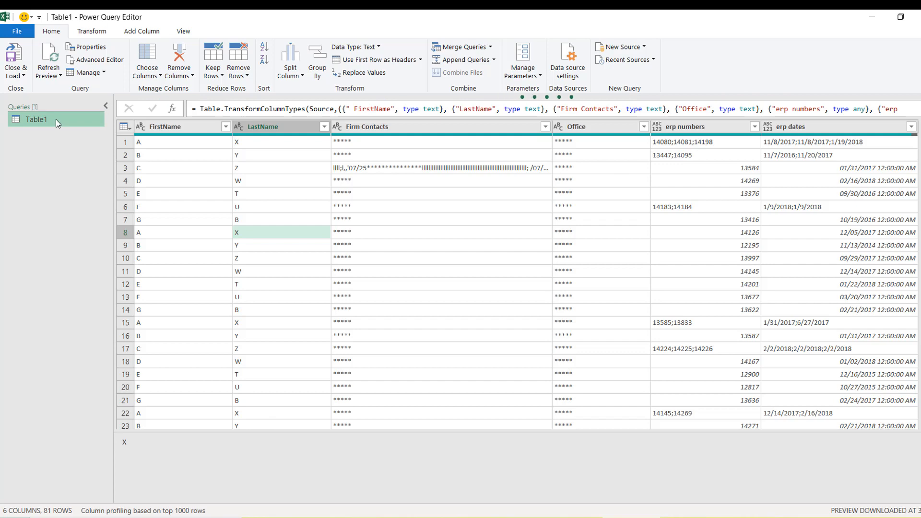
{"action": "key", "text": "ctrl+v"}
{"action": "left_click", "coordinate": [54, 134]}
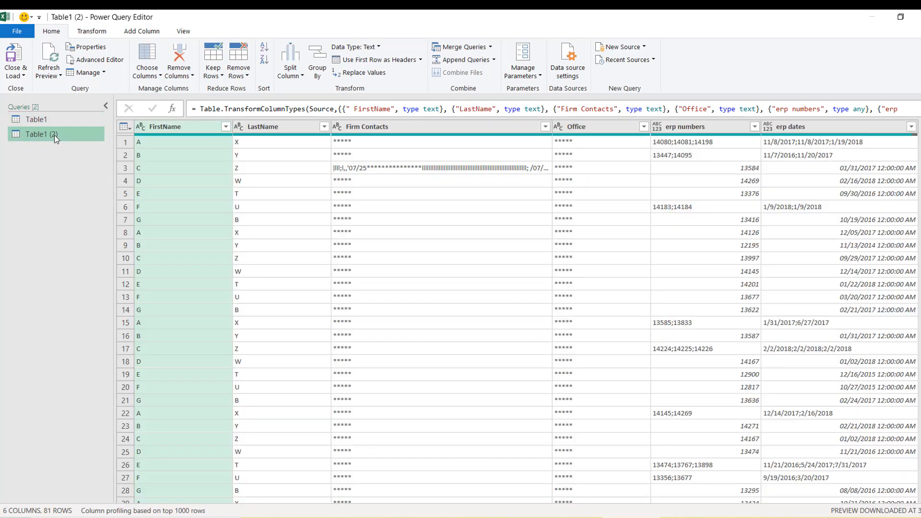
{"action": "double_click", "coordinate": [54, 134]}
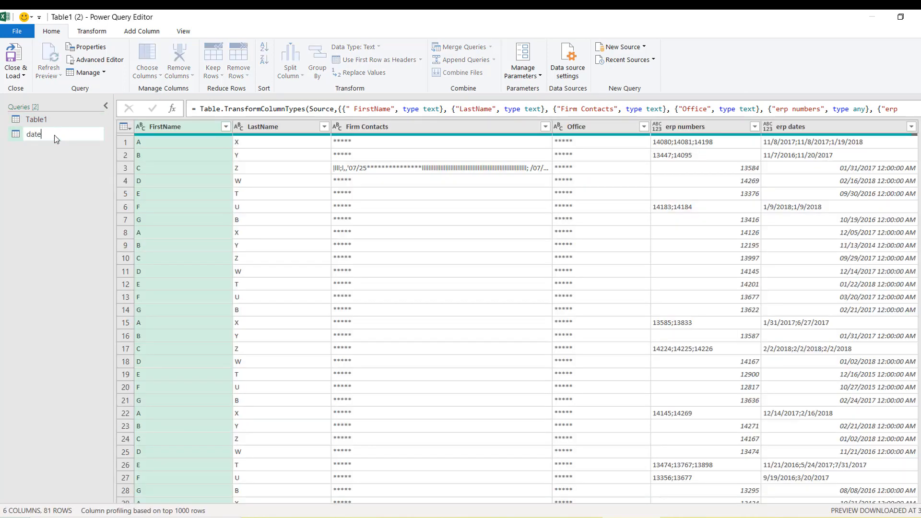
{"action": "key", "text": "Return"}
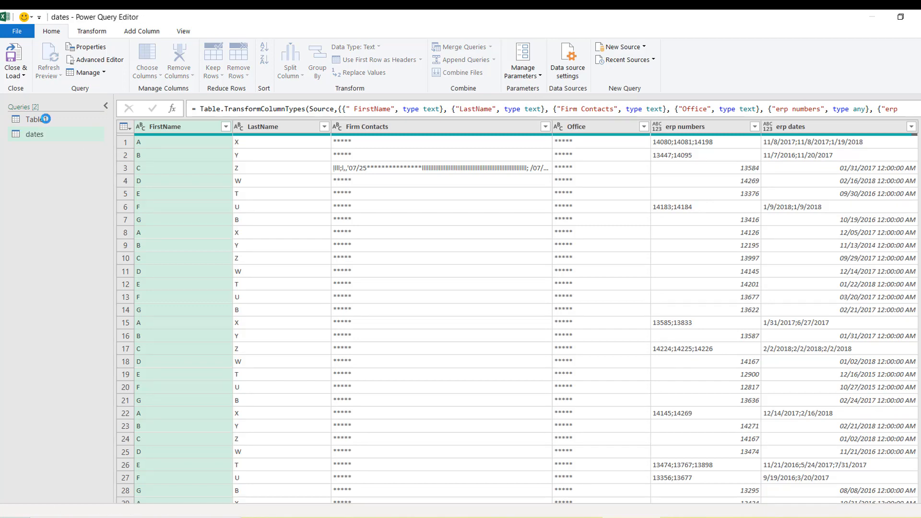
Rename the original Table1 query as erp
{"action": "double_click", "coordinate": [47, 120]}
{"action": "type", "text": "d"}
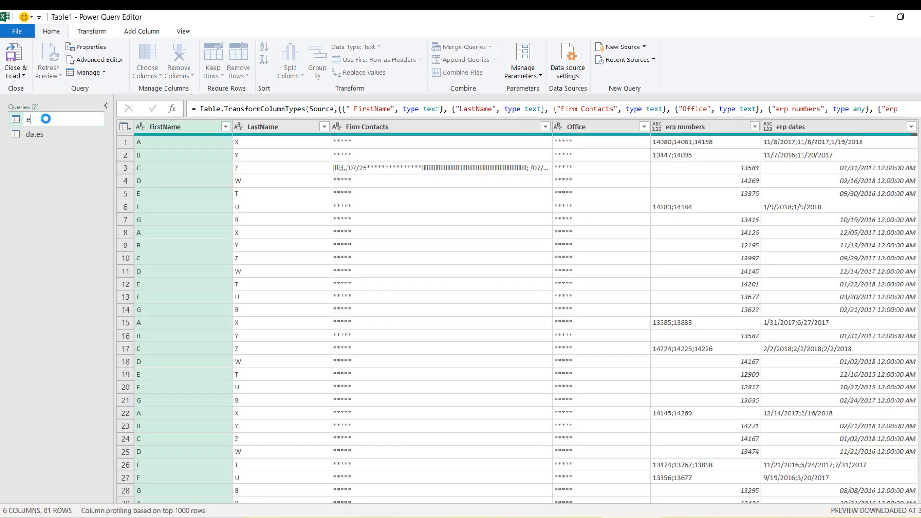
{"action": "type", "text": "rp"}
{"action": "key", "text": "Return"}
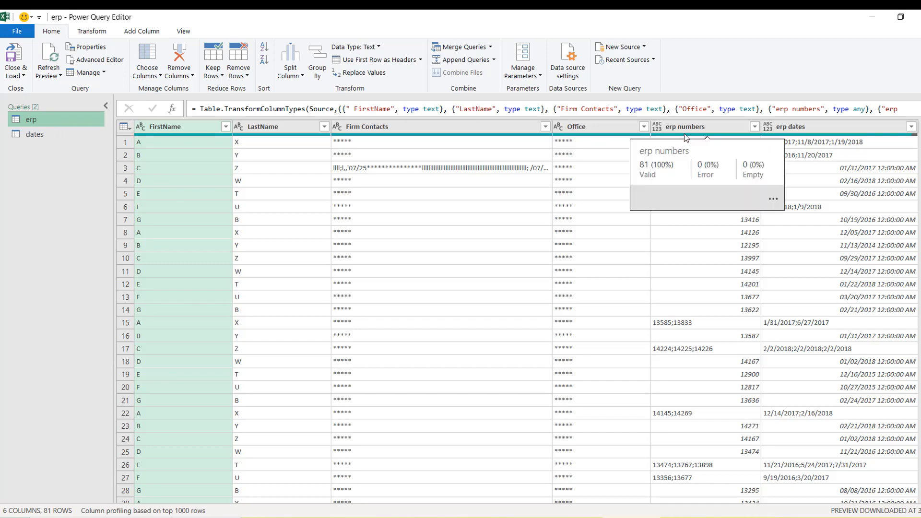
Remove the erp dates column from the erp query and display the query's settings with its applied steps
{"action": "left_click", "coordinate": [836, 126]}
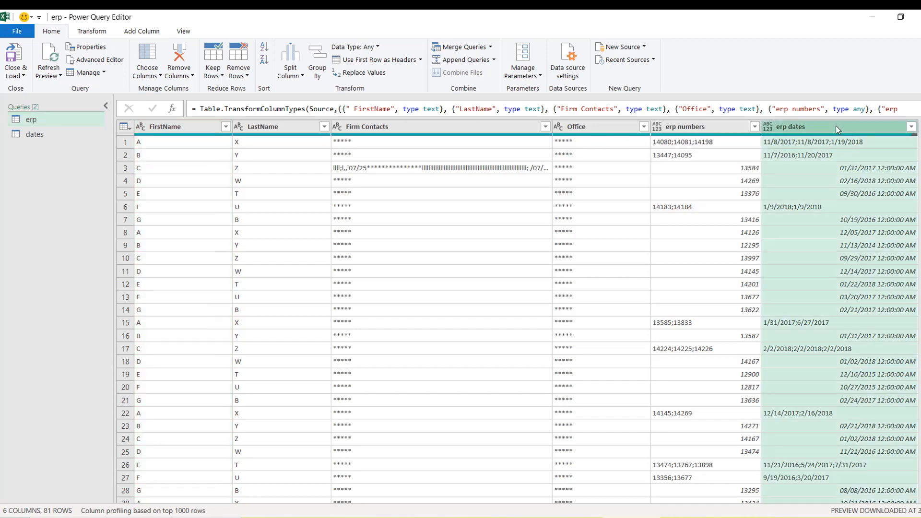
{"action": "key", "text": "Delete"}
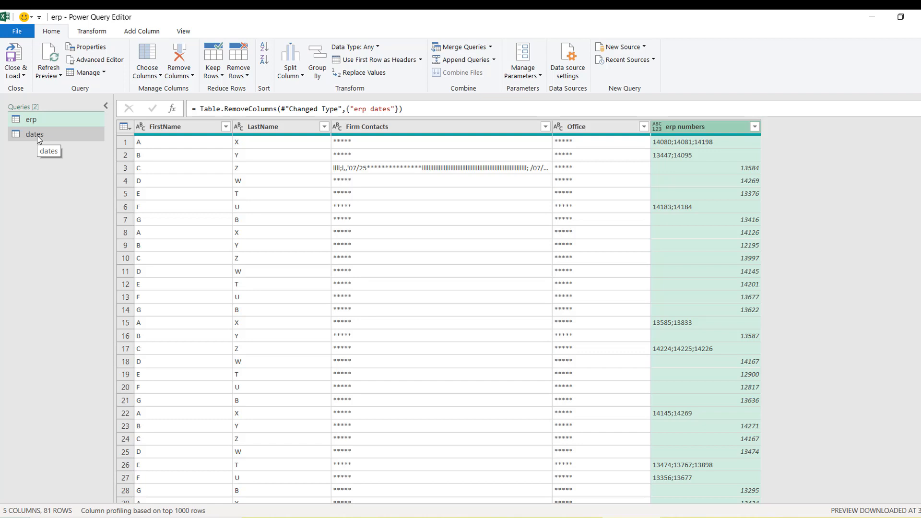
{"action": "left_click", "coordinate": [184, 31]}
{"action": "left_click", "coordinate": [21, 75]}
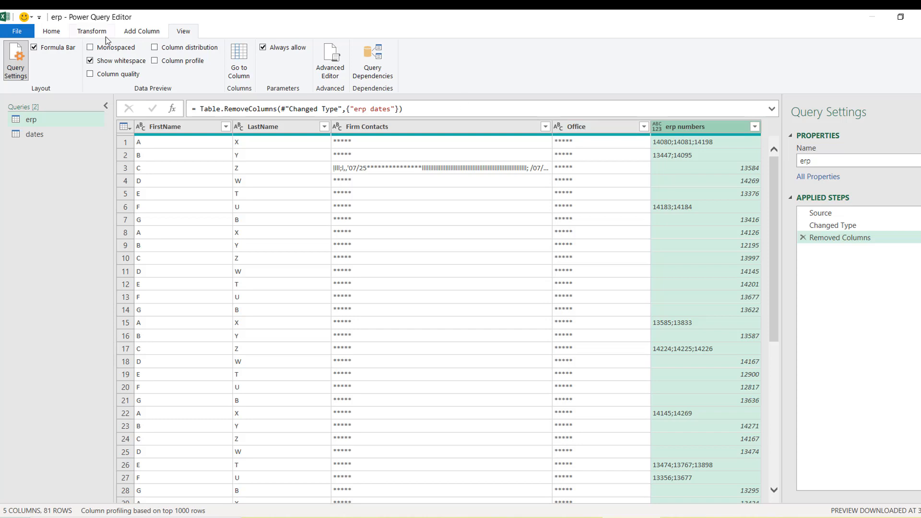
Add an index column starting from 1 to the erp query and move it in front of erp numbers
{"action": "left_click", "coordinate": [145, 36]}
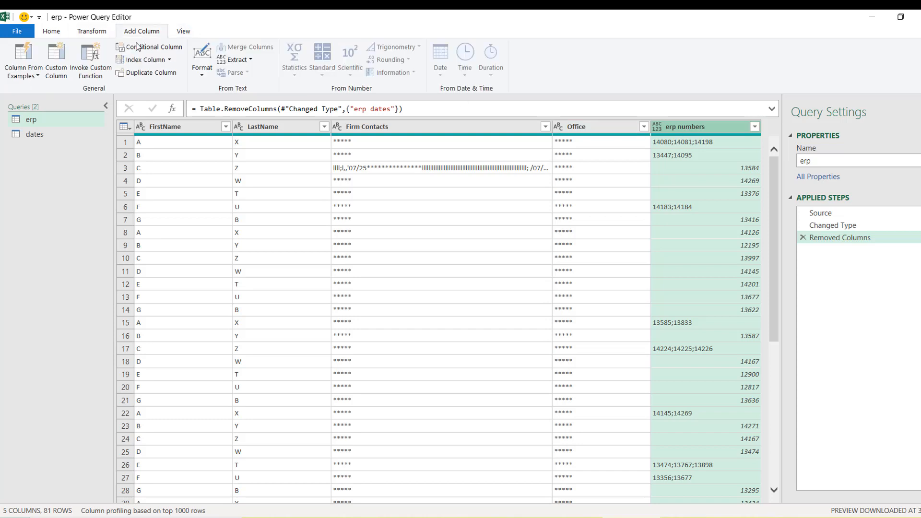
{"action": "left_click", "coordinate": [170, 60]}
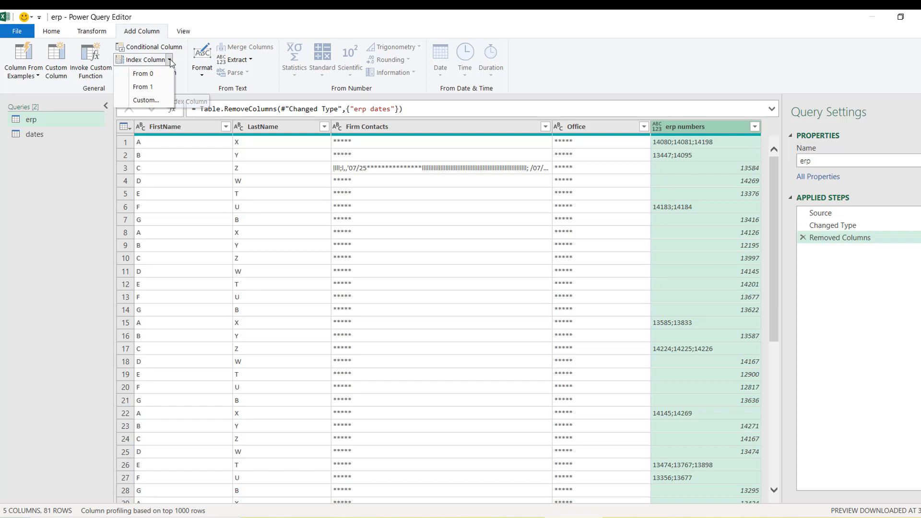
{"action": "left_click", "coordinate": [150, 87]}
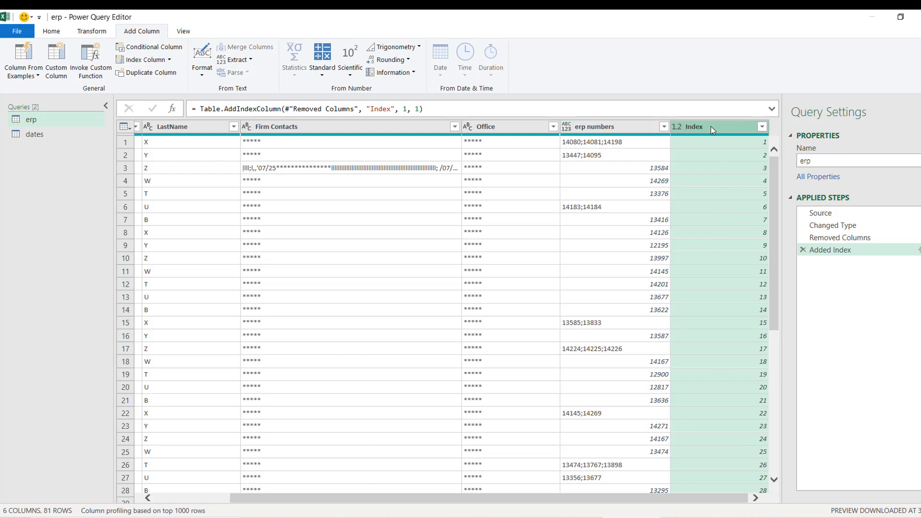
{"action": "left_click_drag", "start_coordinate": [706, 125], "coordinate": [591, 125]}
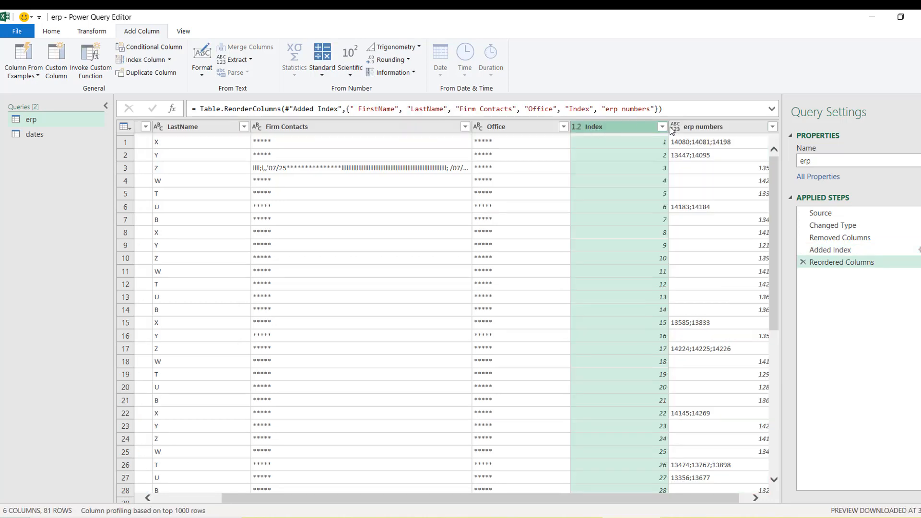
Split the erp numbers column by the semicolon delimiter at each occurrence of the delimiter
{"action": "left_click", "coordinate": [719, 126]}
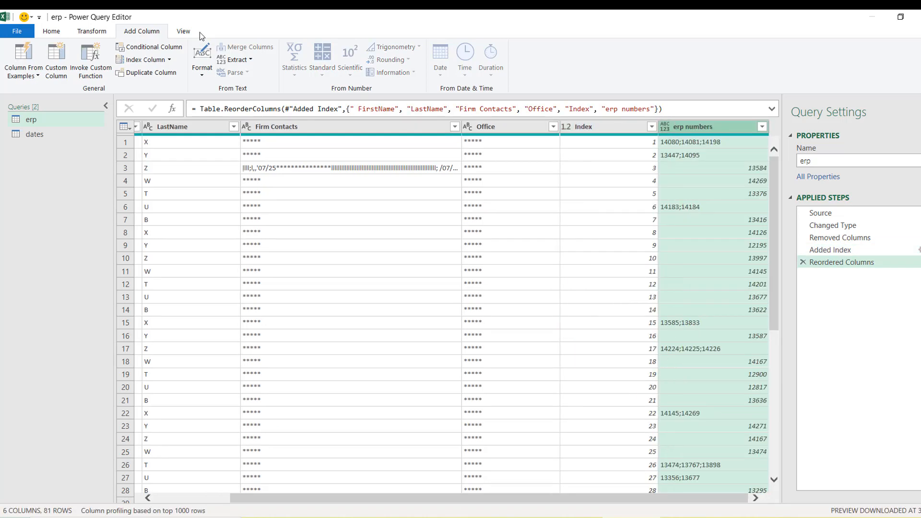
{"action": "left_click", "coordinate": [54, 34]}
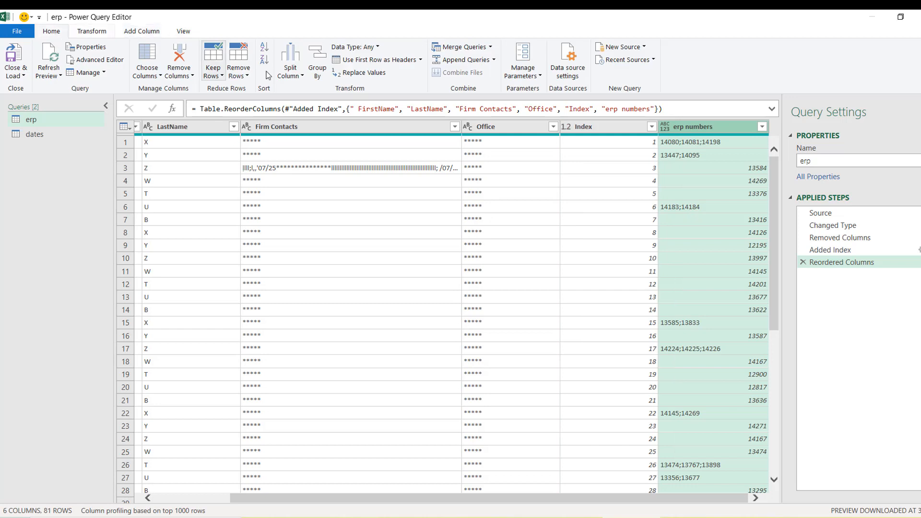
{"action": "left_click", "coordinate": [298, 76]}
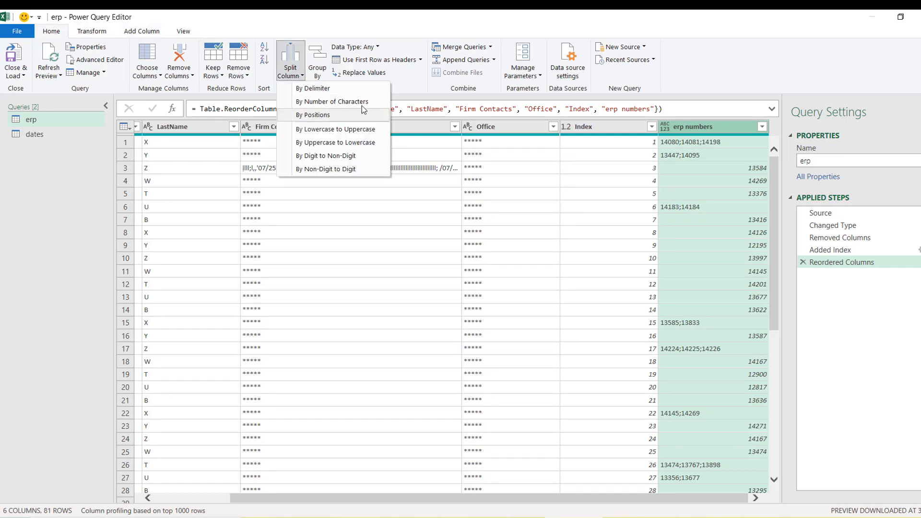
{"action": "left_click", "coordinate": [327, 88]}
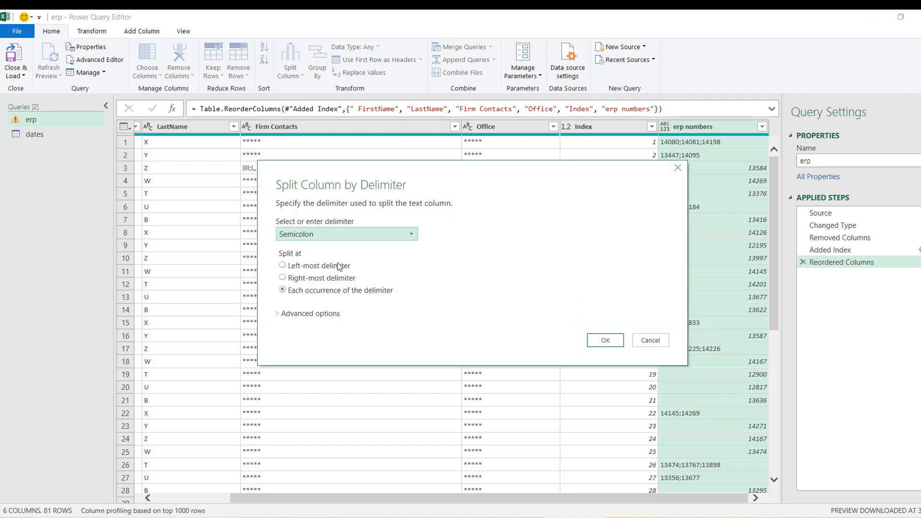
{"action": "left_click", "coordinate": [367, 235]}
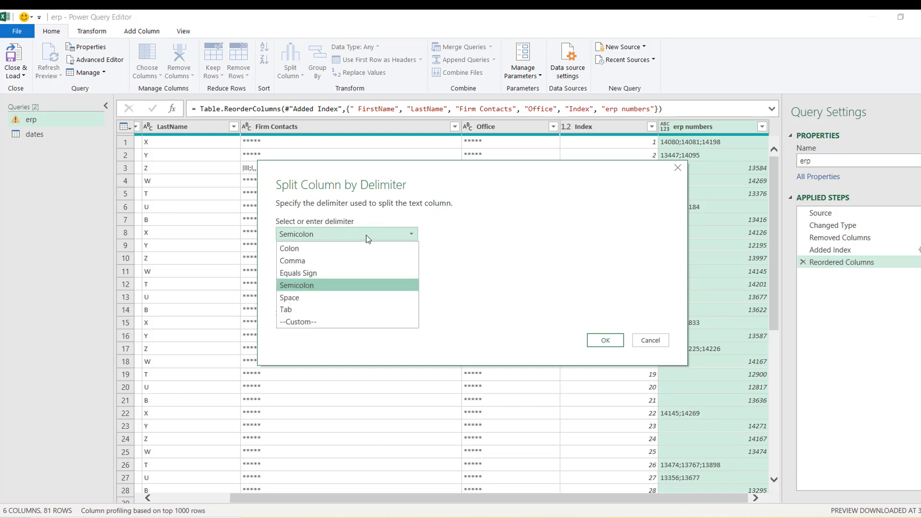
{"action": "left_click", "coordinate": [366, 235]}
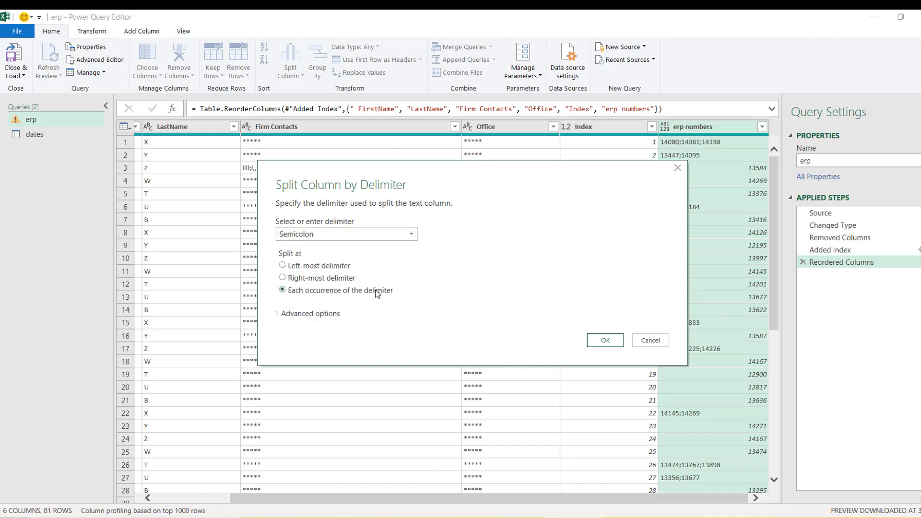
{"action": "left_click", "coordinate": [605, 340]}
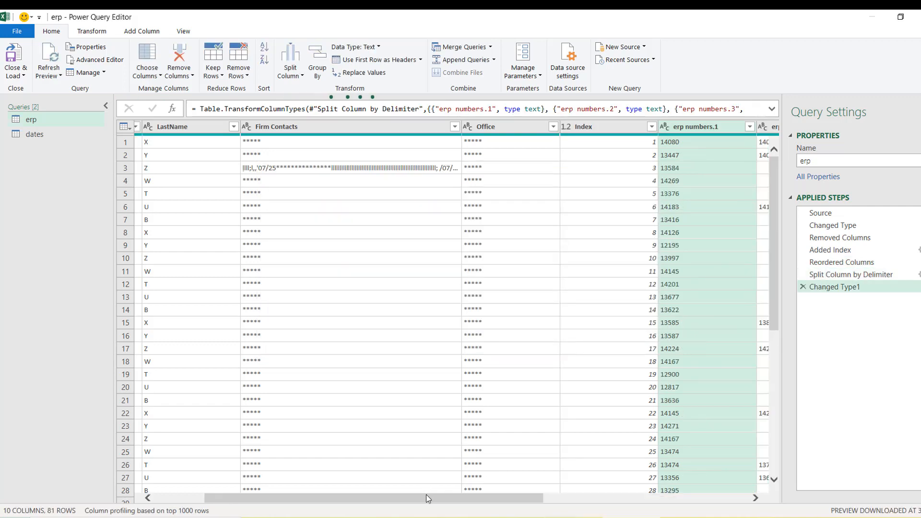
Examine the split erp numbers columns against the original data in the Source step, ending on the Changed Type1 step
{"action": "left_click_drag", "start_coordinate": [426, 498], "coordinate": [661, 500]}
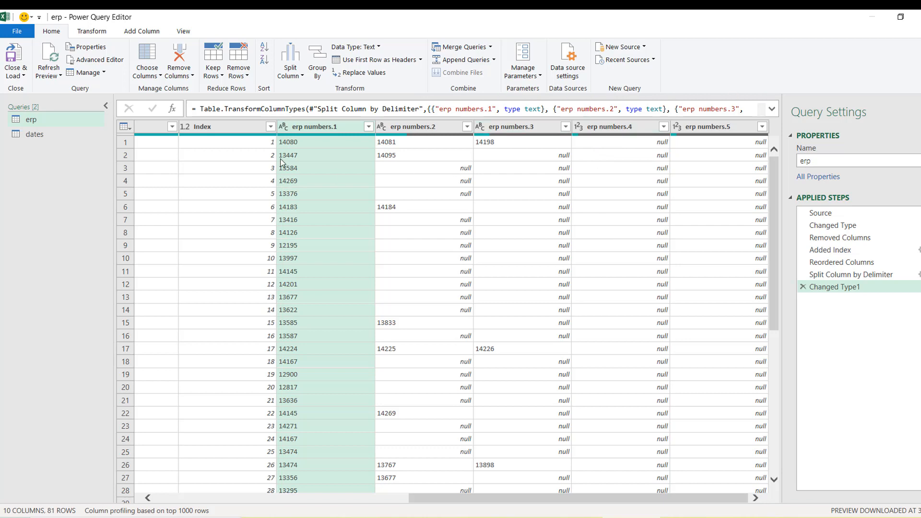
{"action": "left_click", "coordinate": [814, 217]}
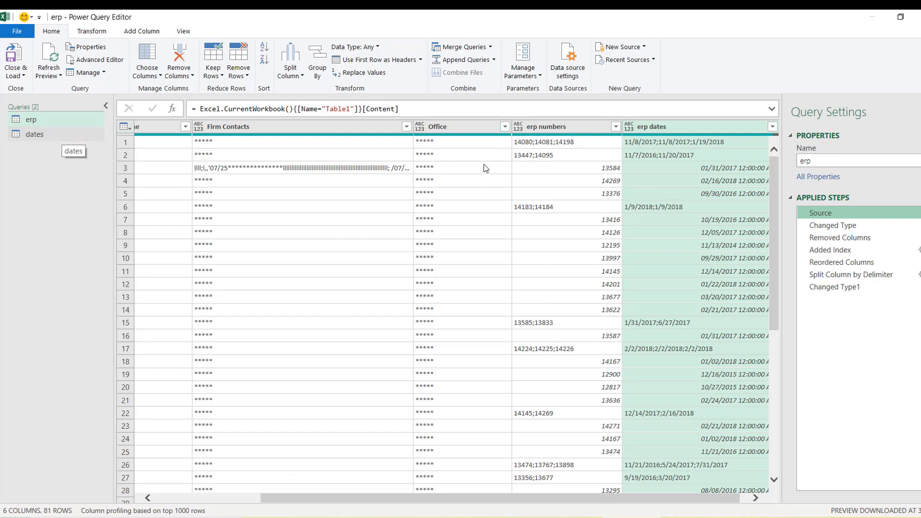
{"action": "left_click", "coordinate": [835, 288]}
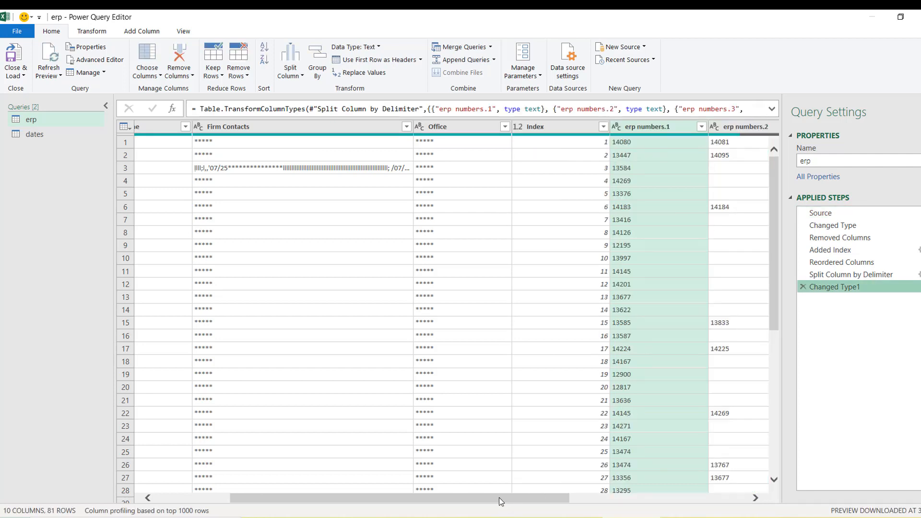
{"action": "left_click_drag", "start_coordinate": [501, 501], "coordinate": [633, 502]}
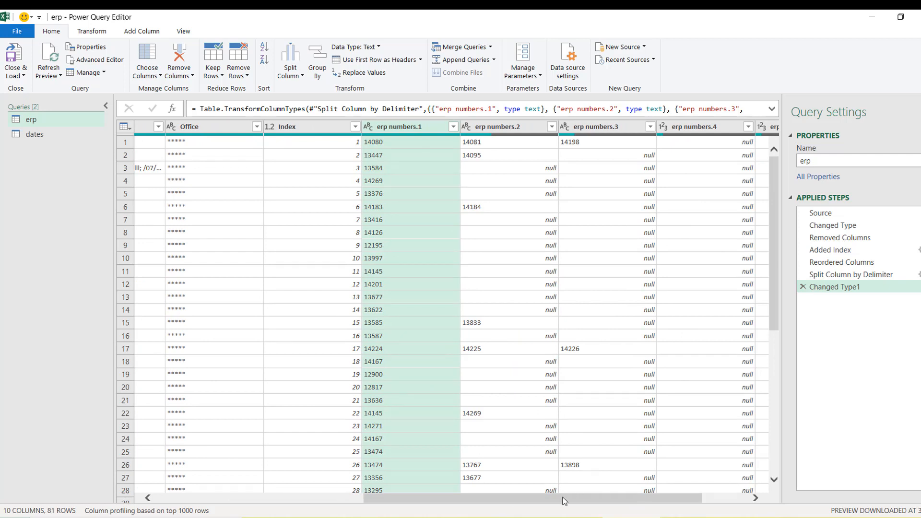
Unpivot only the selected columns erp numbers.1 through erp numbers.5 in the erp query
{"action": "left_click_drag", "start_coordinate": [566, 498], "coordinate": [648, 504]}
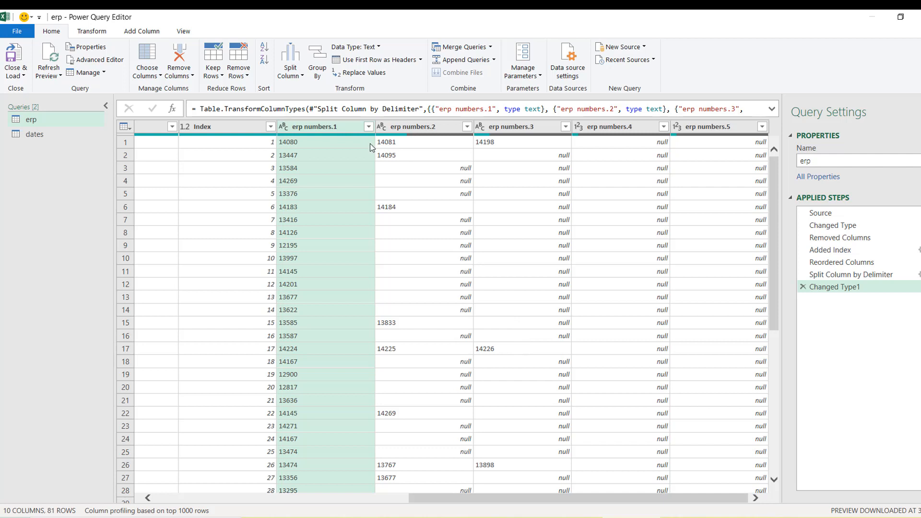
{"action": "left_click", "coordinate": [727, 127], "text": "shift"}
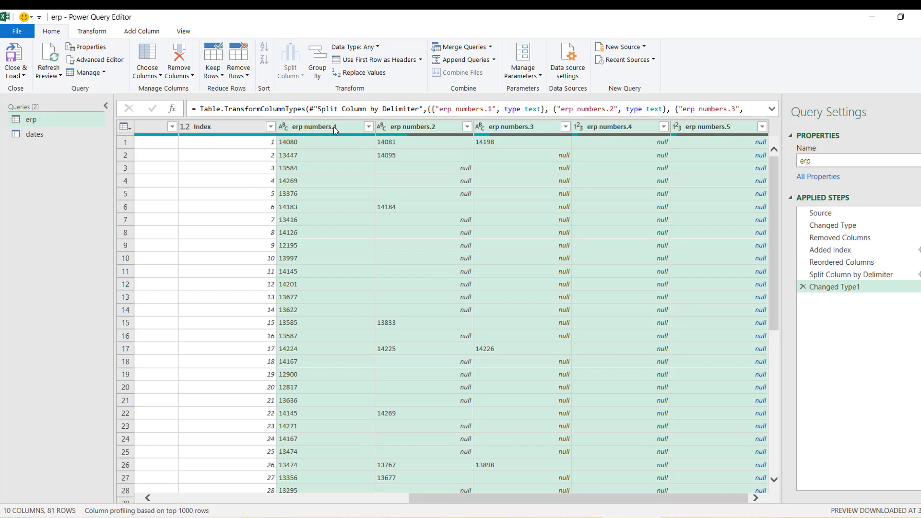
{"action": "left_click", "coordinate": [94, 31]}
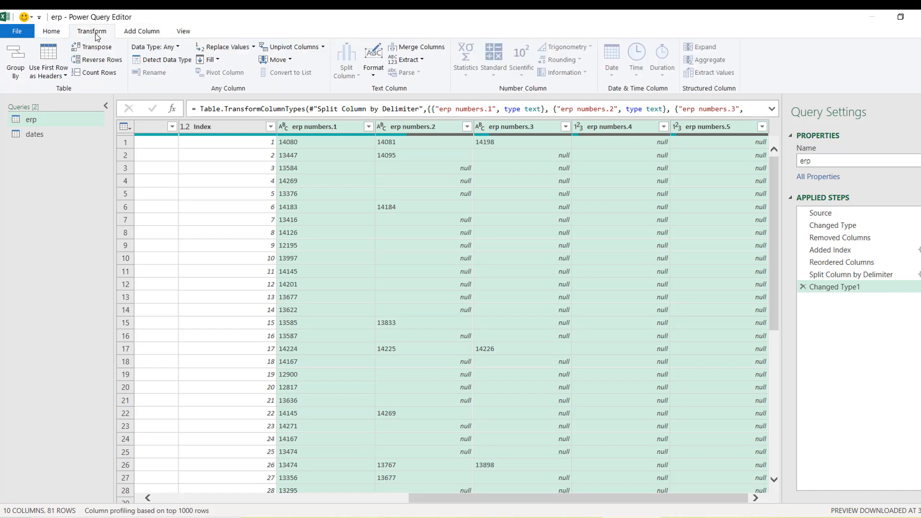
{"action": "left_click", "coordinate": [324, 47]}
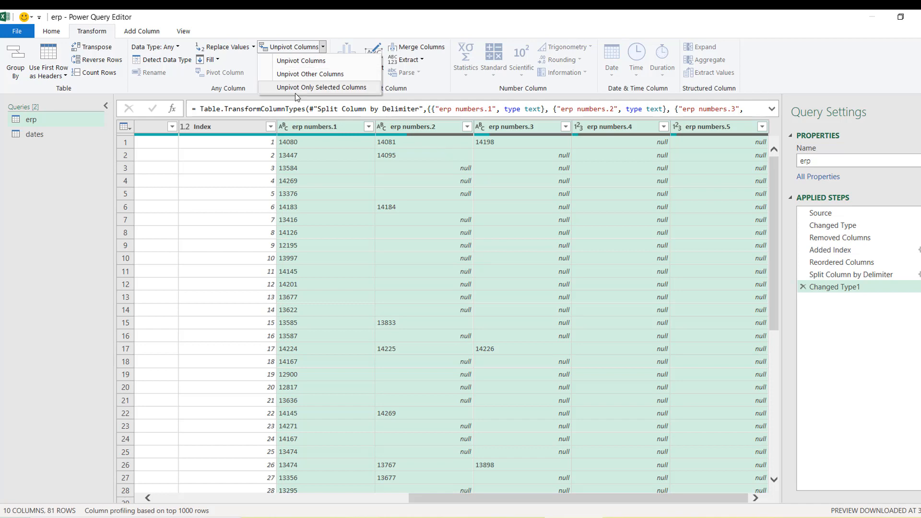
{"action": "left_click", "coordinate": [336, 88]}
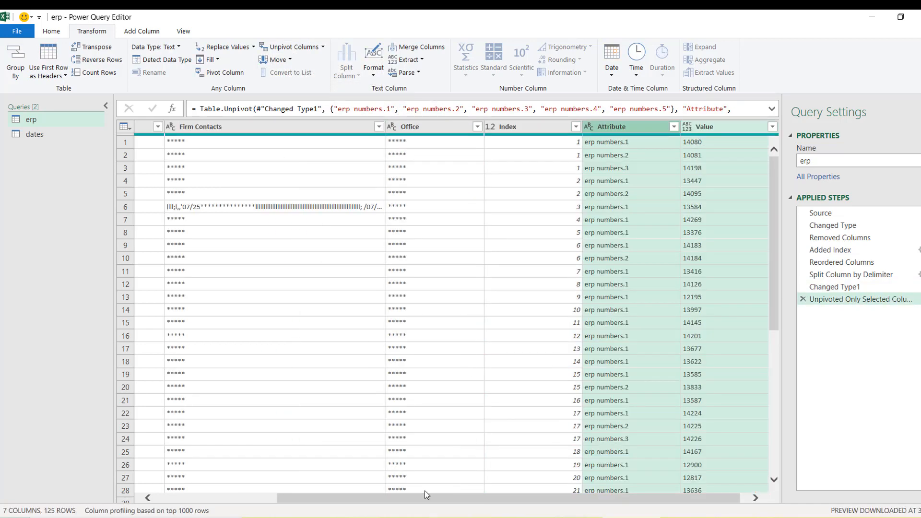
Remove the Attribute column from the unpivoted erp query
{"action": "left_click_drag", "start_coordinate": [455, 496], "coordinate": [464, 496]}
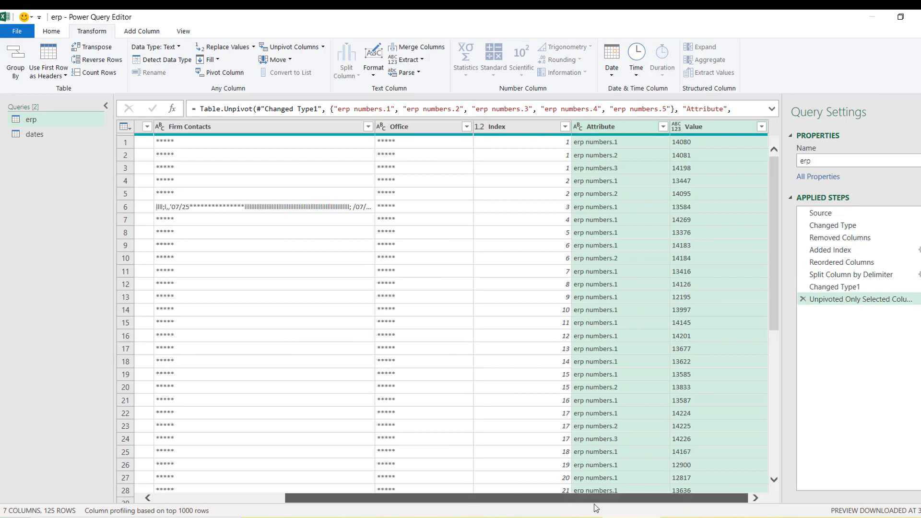
{"action": "left_click", "coordinate": [706, 127]}
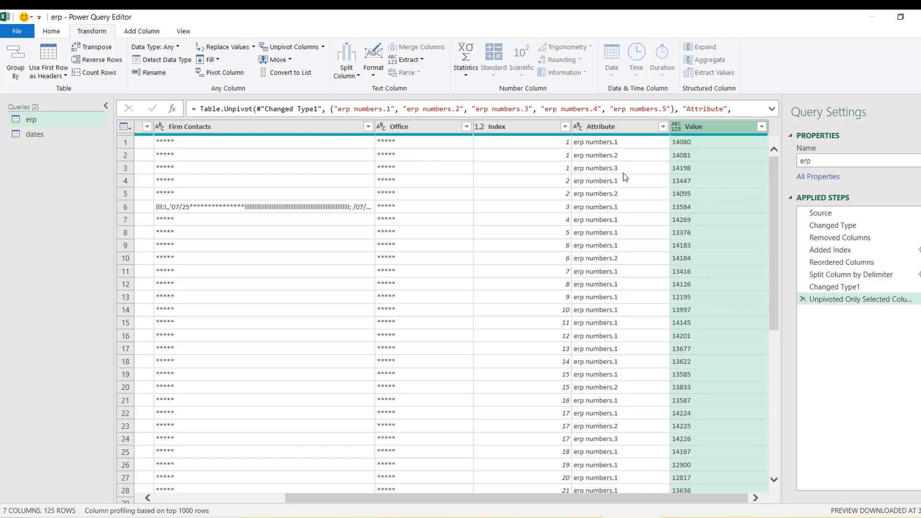
{"action": "left_click", "coordinate": [622, 129]}
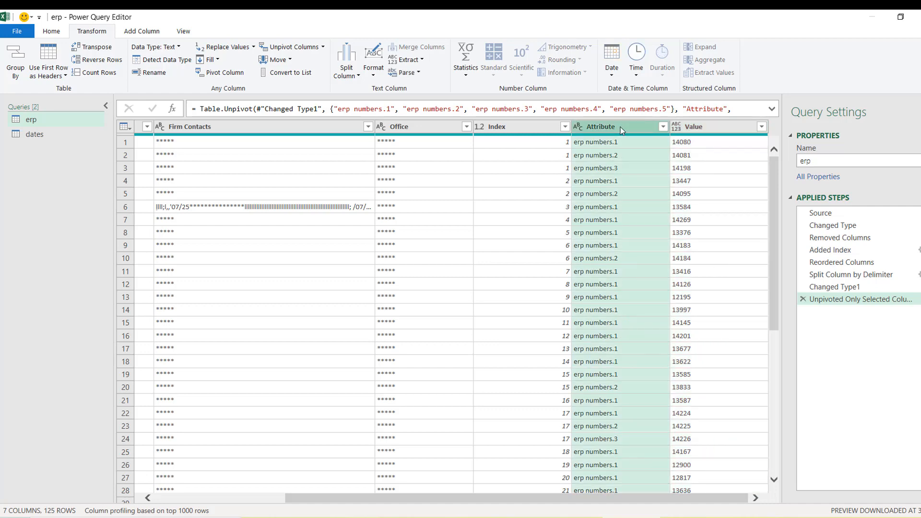
{"action": "key", "text": "Delete"}
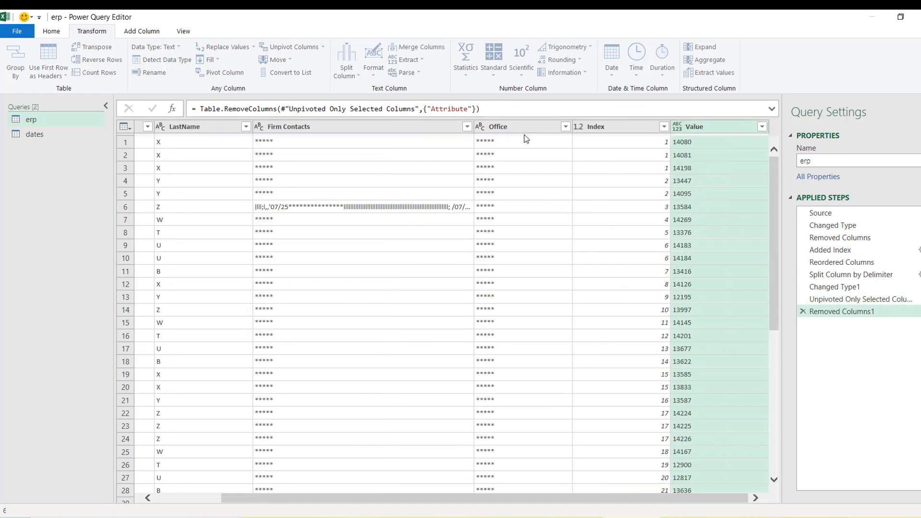
Add a second index column starting from 1 to the erp query
{"action": "left_click", "coordinate": [628, 125]}
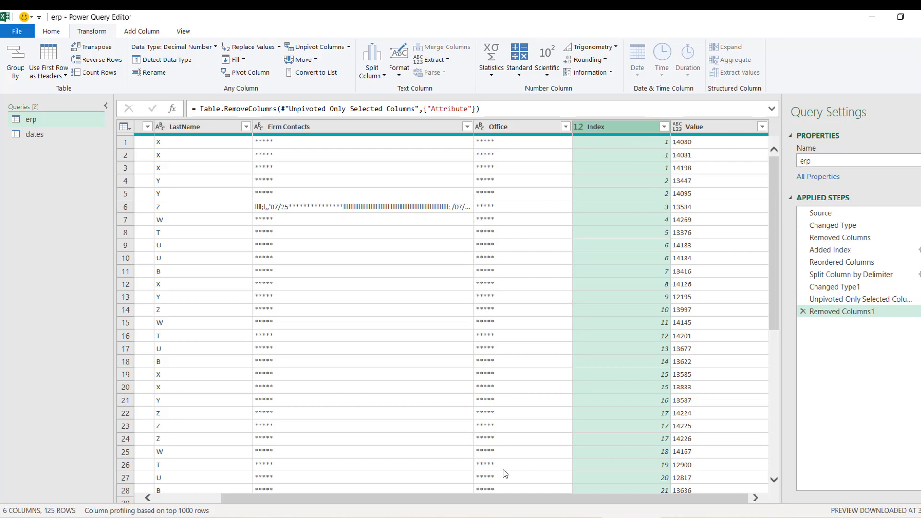
{"action": "left_click_drag", "start_coordinate": [470, 499], "coordinate": [372, 492]}
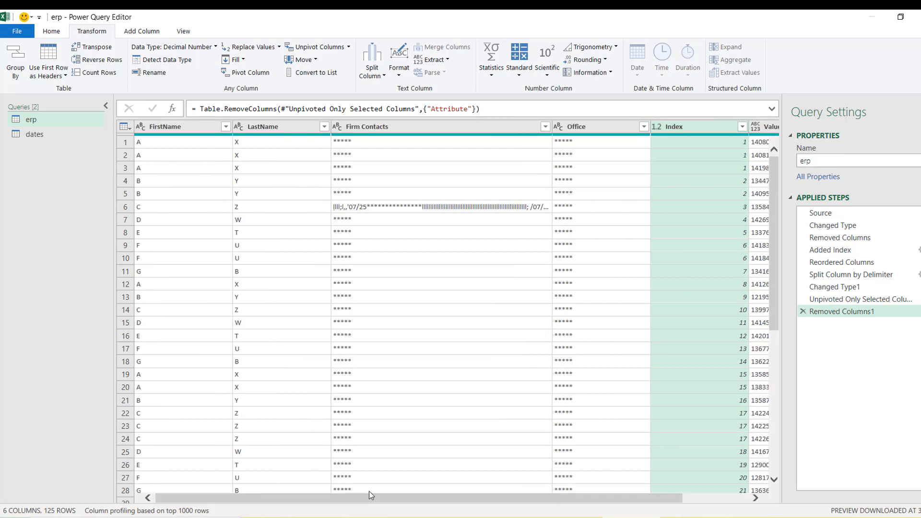
{"action": "left_click_drag", "start_coordinate": [529, 494], "coordinate": [595, 494]}
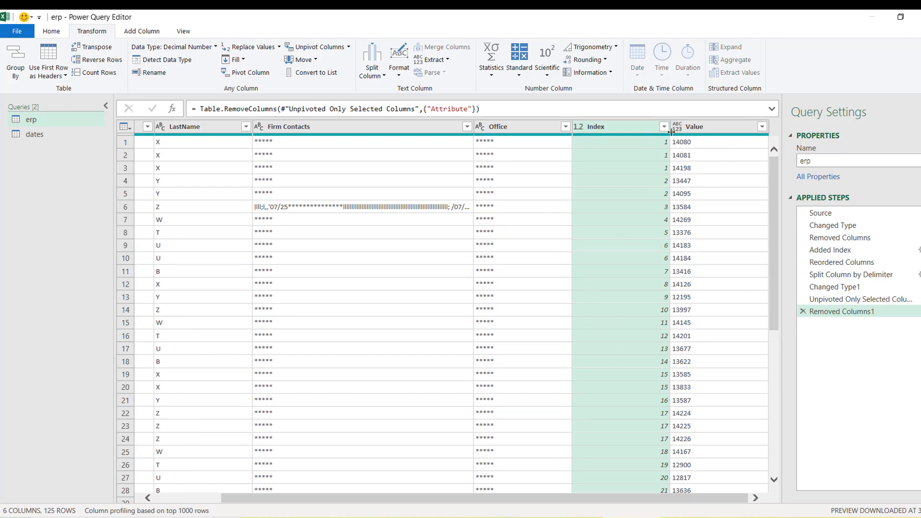
{"action": "left_click", "coordinate": [137, 34]}
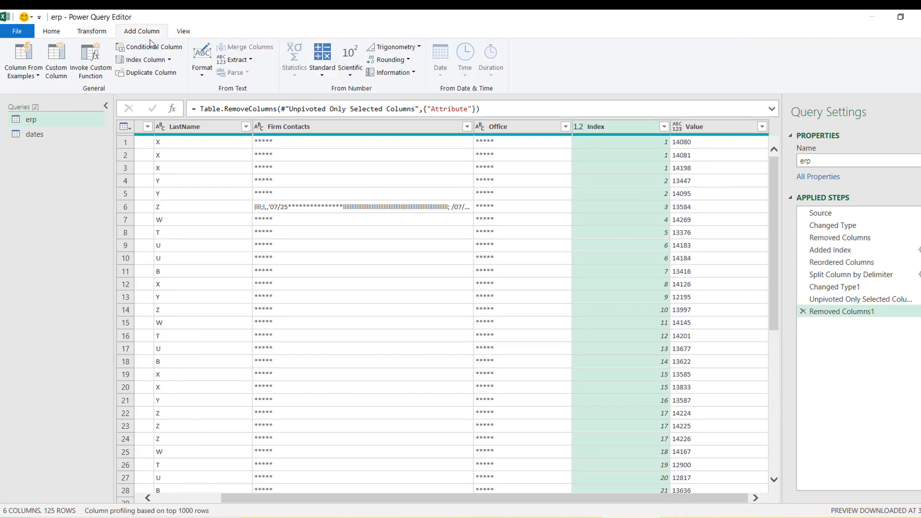
{"action": "left_click", "coordinate": [167, 60]}
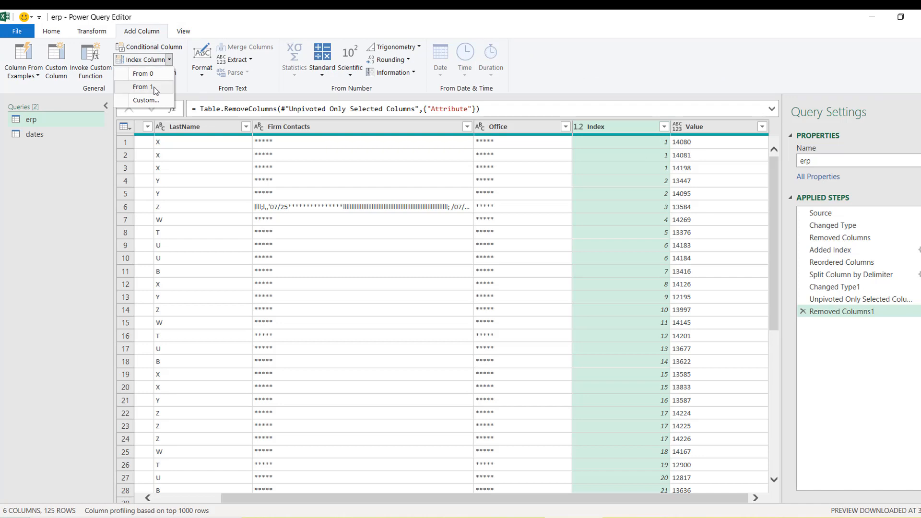
{"action": "left_click", "coordinate": [155, 89]}
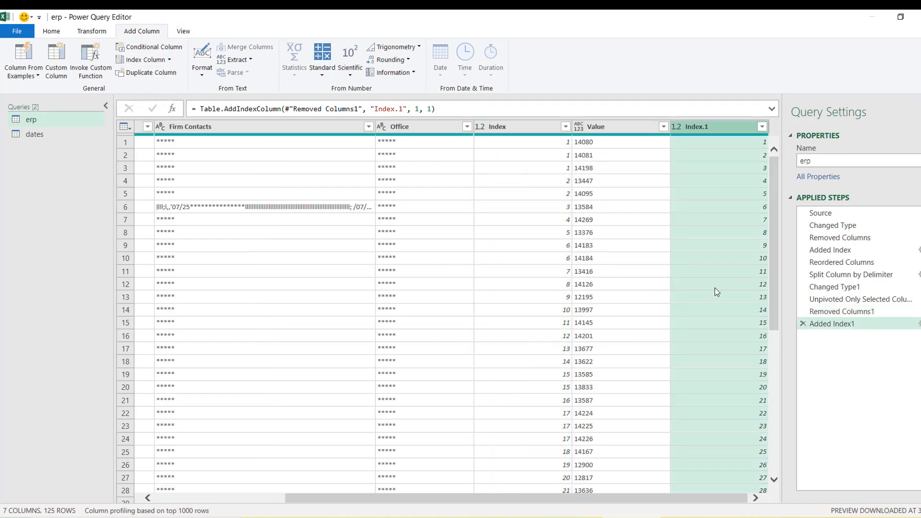
Merge the Index and Index.1 columns with the custom separator "--" into a new column named Merged1
{"action": "left_click_drag", "start_coordinate": [460, 499], "coordinate": [577, 502]}
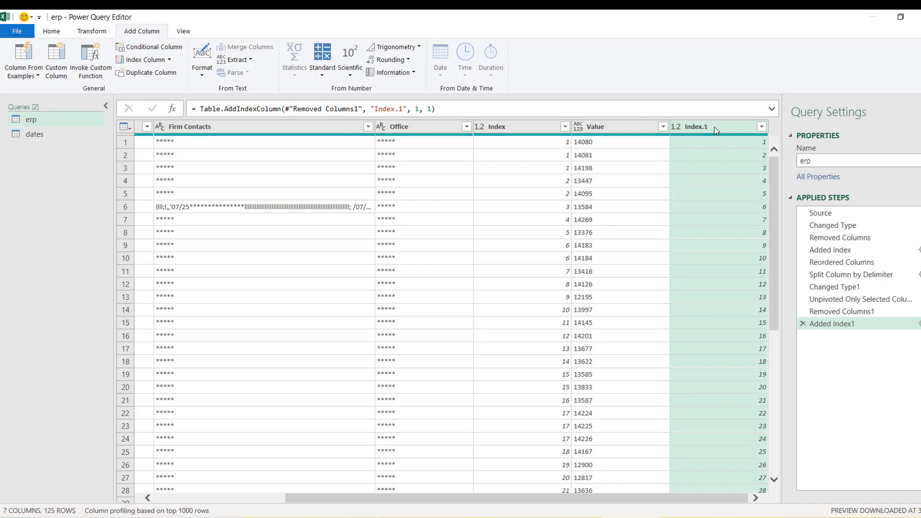
{"action": "left_click", "coordinate": [479, 126]}
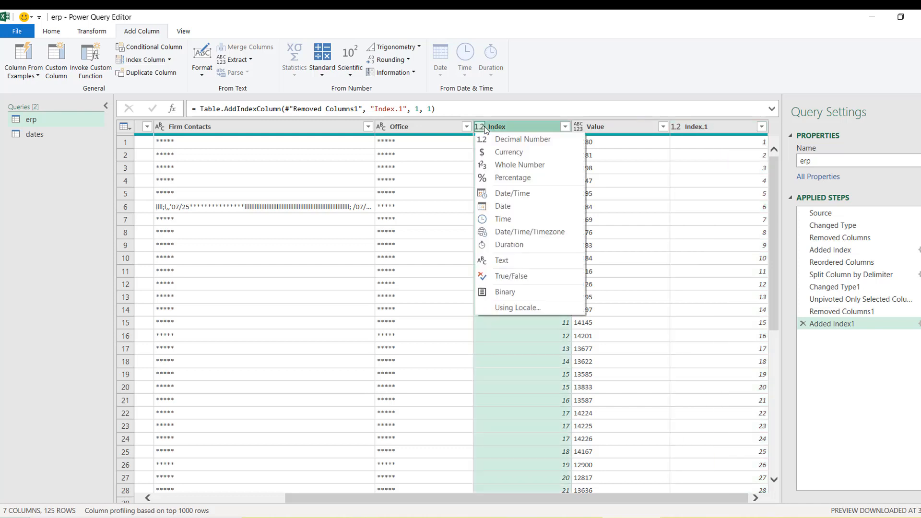
{"action": "left_click", "coordinate": [713, 123]}
{"action": "left_click", "coordinate": [713, 123], "text": "ctrl"}
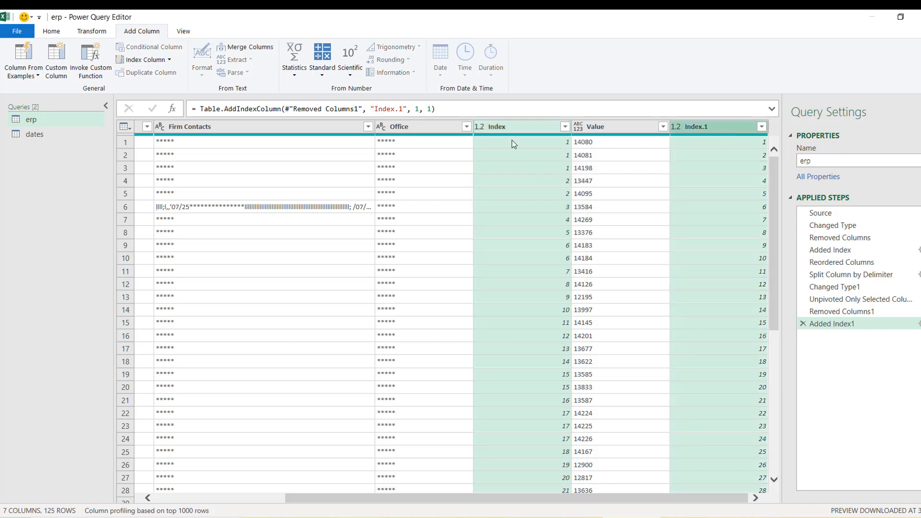
{"action": "right_click", "coordinate": [513, 124]}
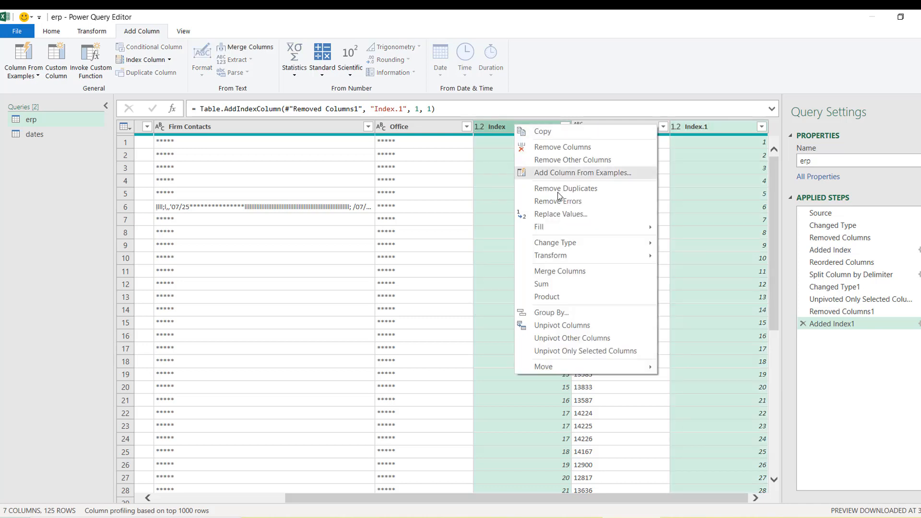
{"action": "left_click", "coordinate": [551, 272]}
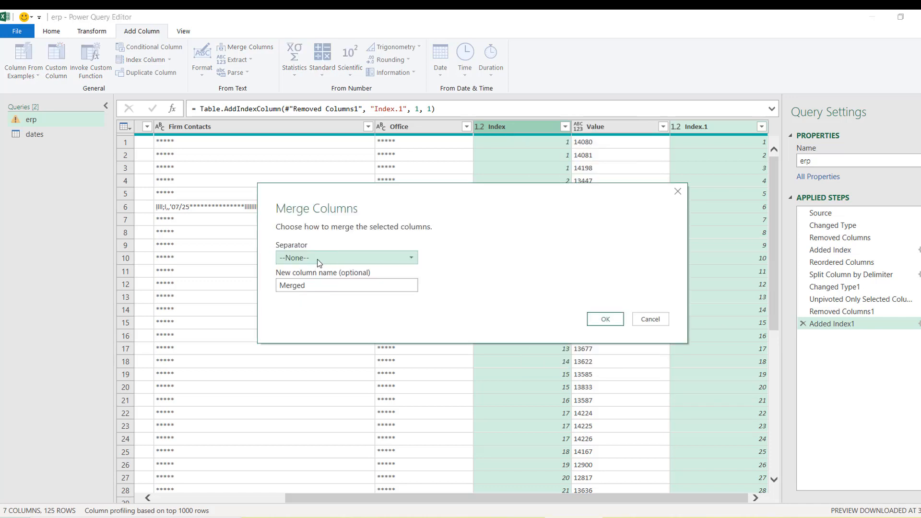
{"action": "left_click", "coordinate": [318, 259]}
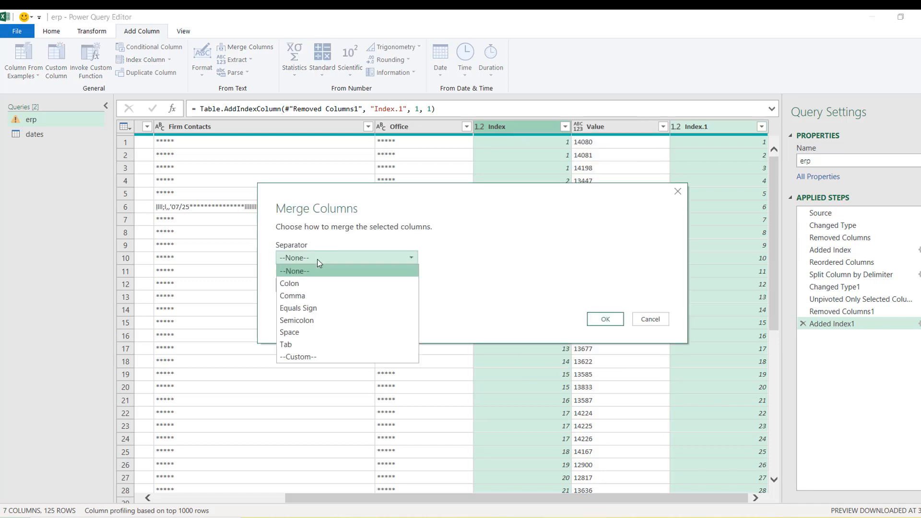
{"action": "left_click", "coordinate": [294, 359]}
{"action": "left_click", "coordinate": [293, 272]}
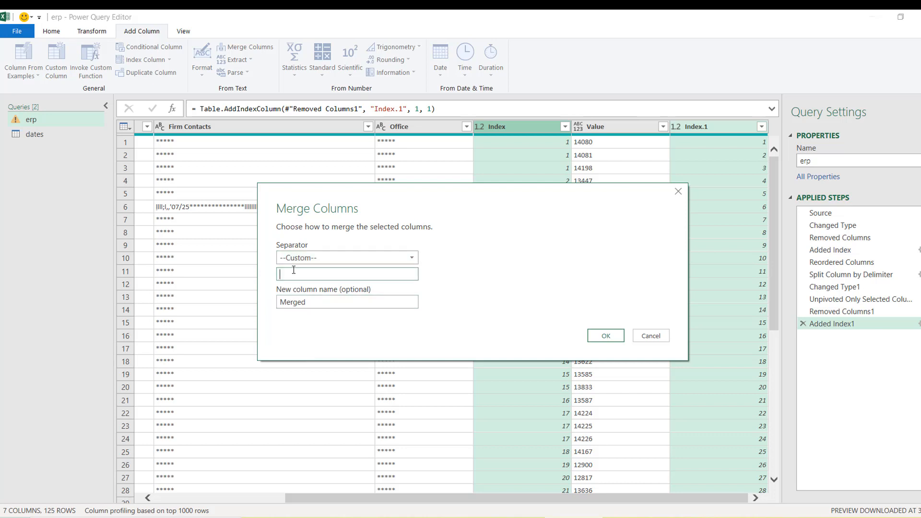
{"action": "type", "text": "--"}
{"action": "left_click", "coordinate": [306, 302]}
{"action": "type", "text": "1"}
{"action": "left_click", "coordinate": [602, 336]}
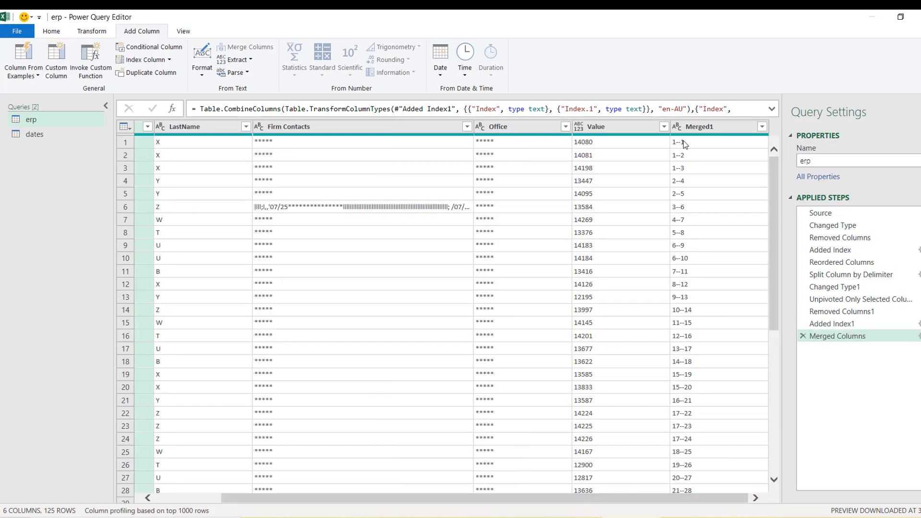
Move the Merged1 column in front of the Value column
{"action": "left_click", "coordinate": [701, 128]}
{"action": "left_click_drag", "start_coordinate": [701, 128], "coordinate": [610, 127]}
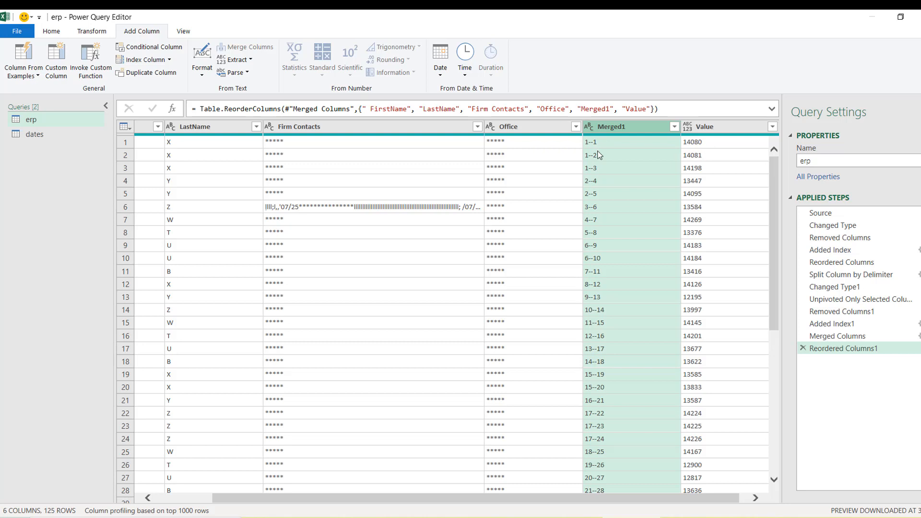
{"action": "left_click_drag", "start_coordinate": [467, 499], "coordinate": [445, 493]}
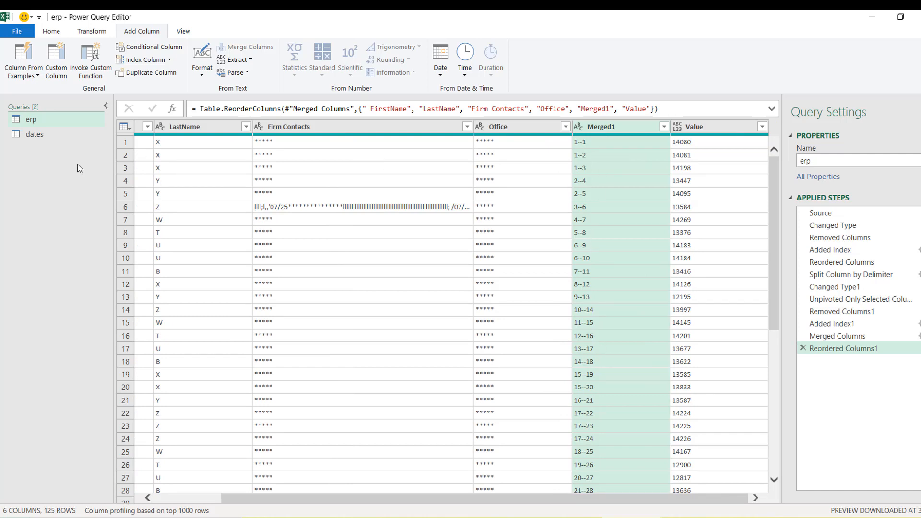
Remove the erp numbers column from the dates query
{"action": "left_click", "coordinate": [56, 137]}
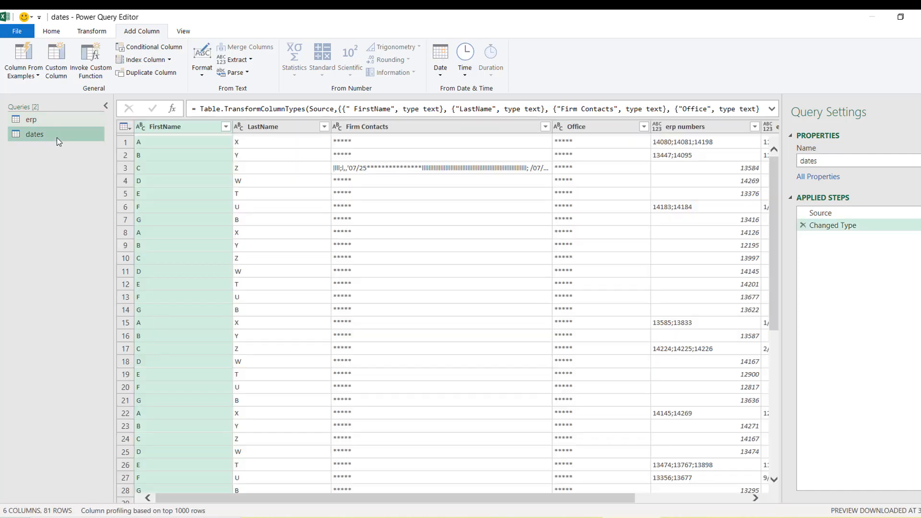
{"action": "left_click", "coordinate": [683, 126]}
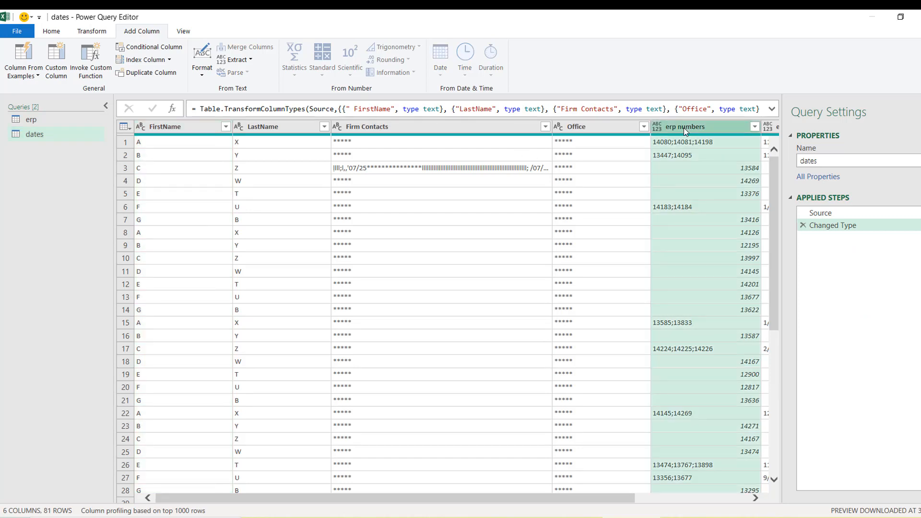
{"action": "key", "text": "Delete"}
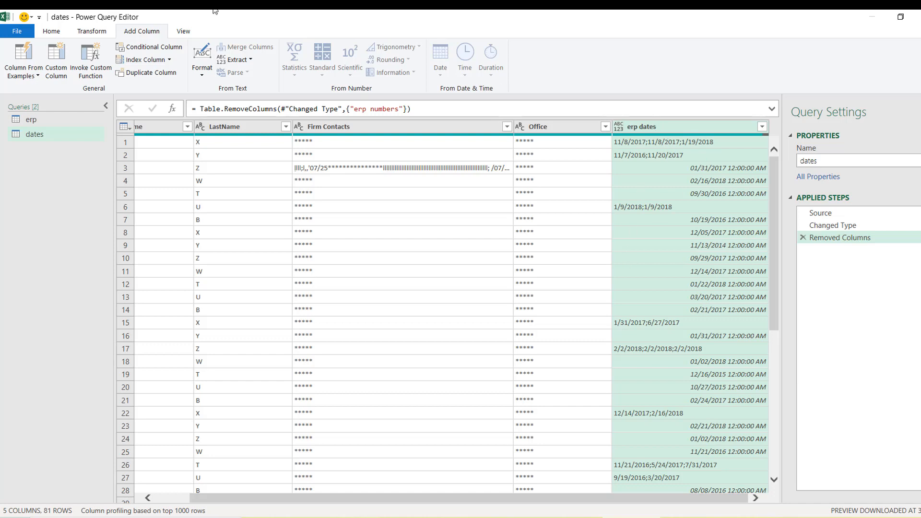
Set the data type of the erp dates column to Text
{"action": "left_click", "coordinate": [58, 31]}
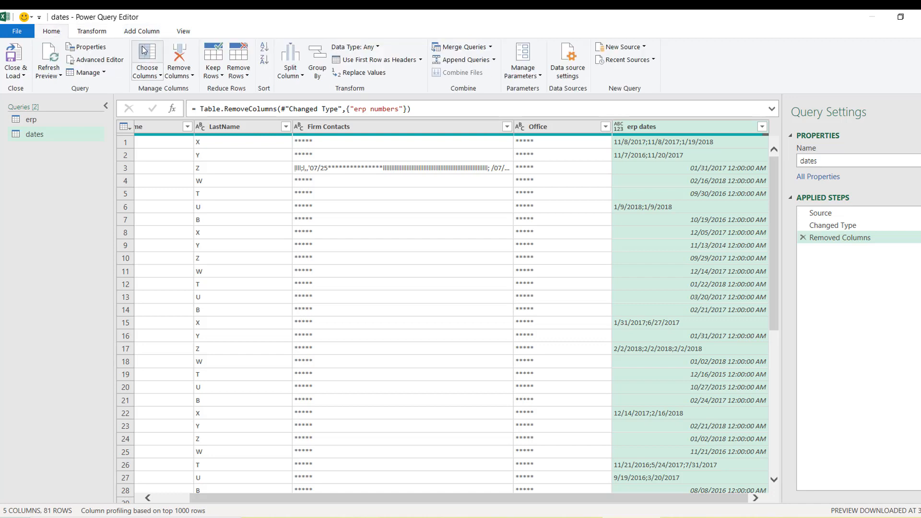
{"action": "left_click", "coordinate": [377, 48]}
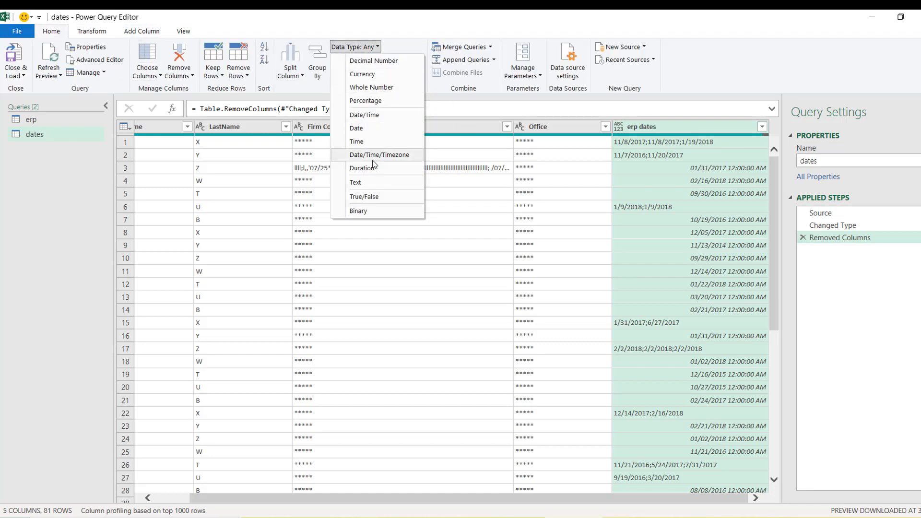
{"action": "left_click", "coordinate": [366, 186]}
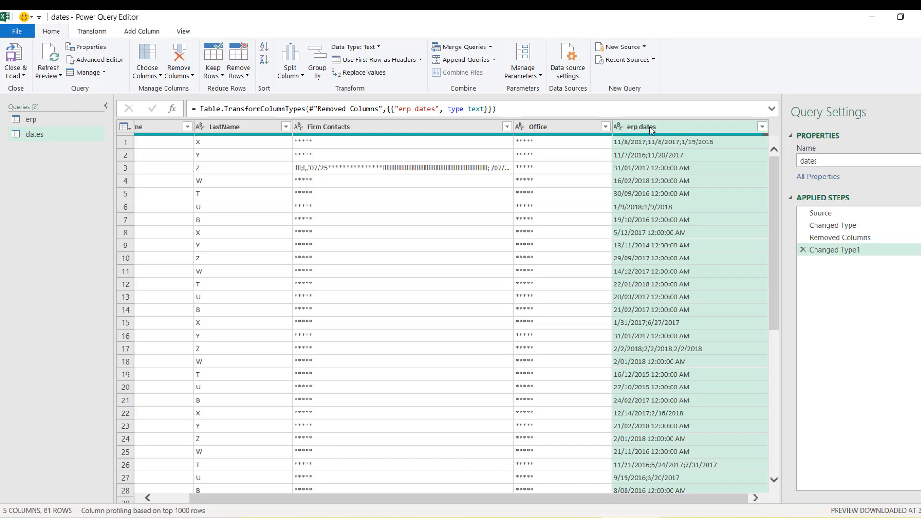
Split the erp dates column by the Space delimiter at each occurrence
{"action": "left_click", "coordinate": [301, 77]}
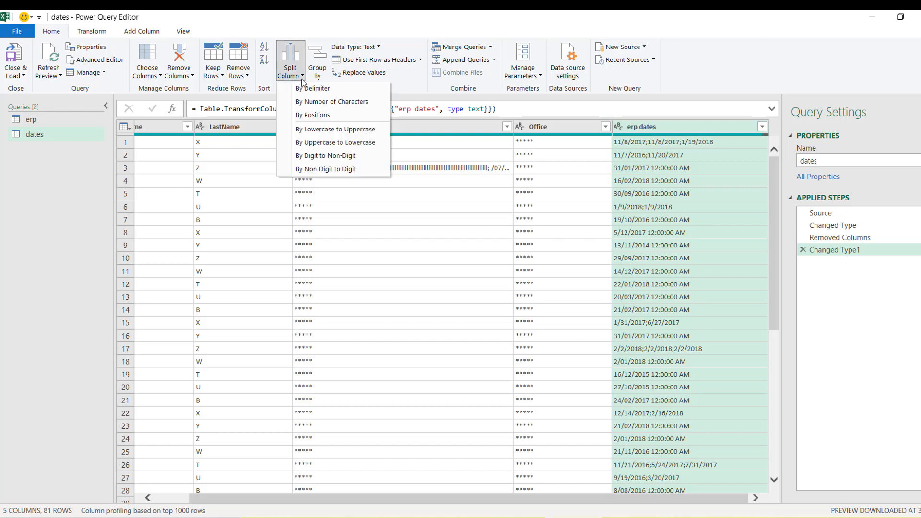
{"action": "left_click", "coordinate": [320, 89]}
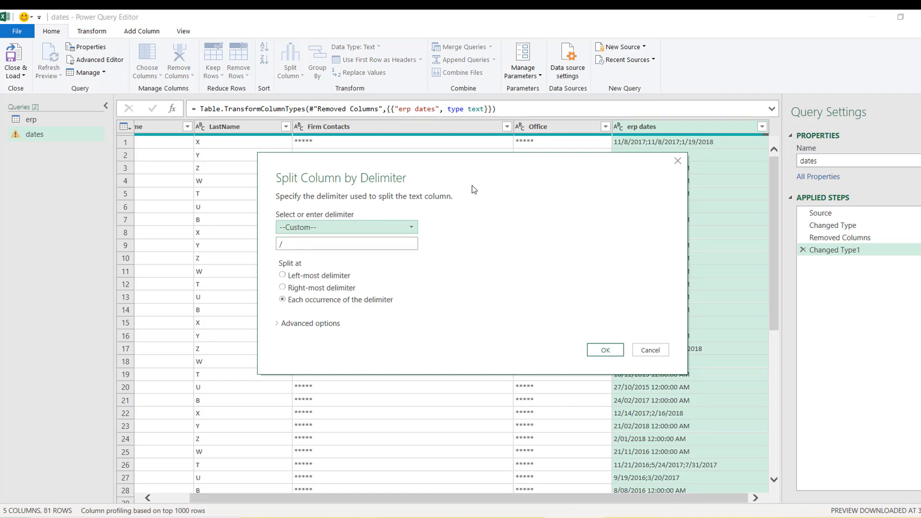
{"action": "left_click", "coordinate": [358, 234]}
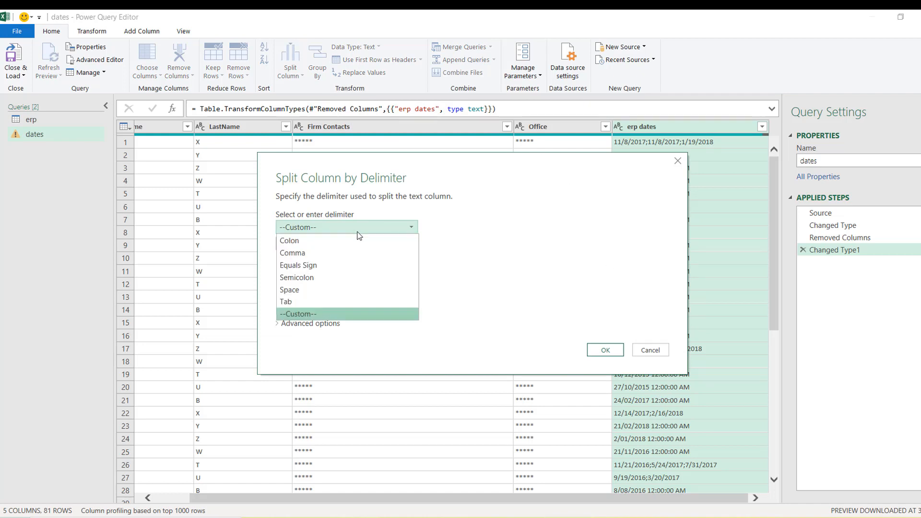
{"action": "left_click", "coordinate": [305, 290]}
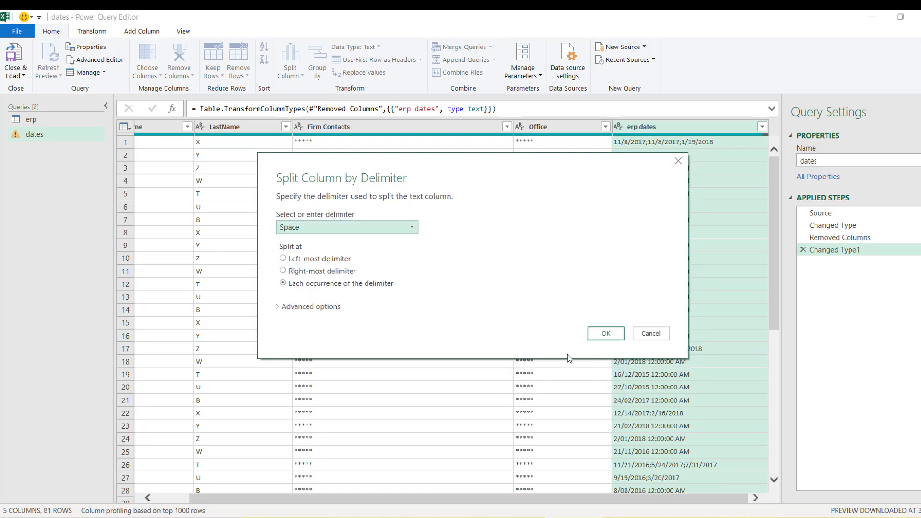
{"action": "left_click", "coordinate": [605, 334]}
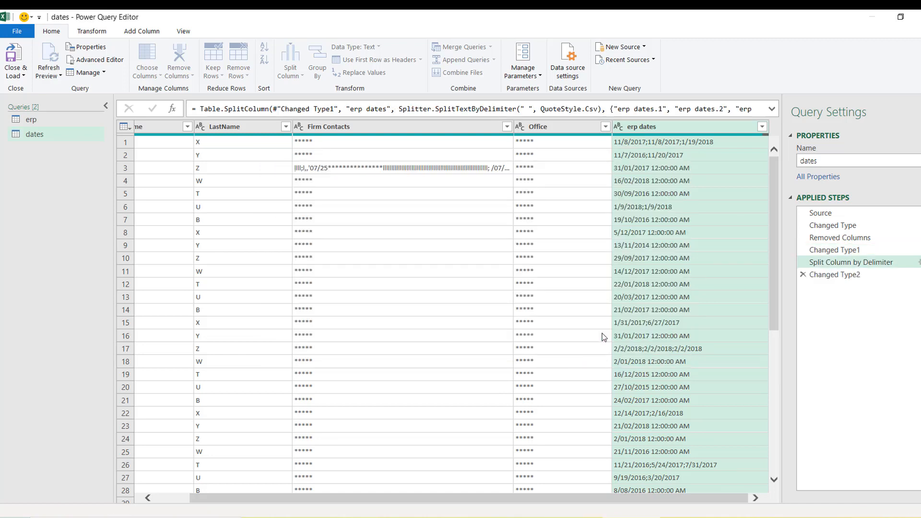
Remove the erp dates.2 and erp dates.3 columns holding the time and AM parts
{"action": "left_click_drag", "start_coordinate": [465, 503], "coordinate": [606, 514]}
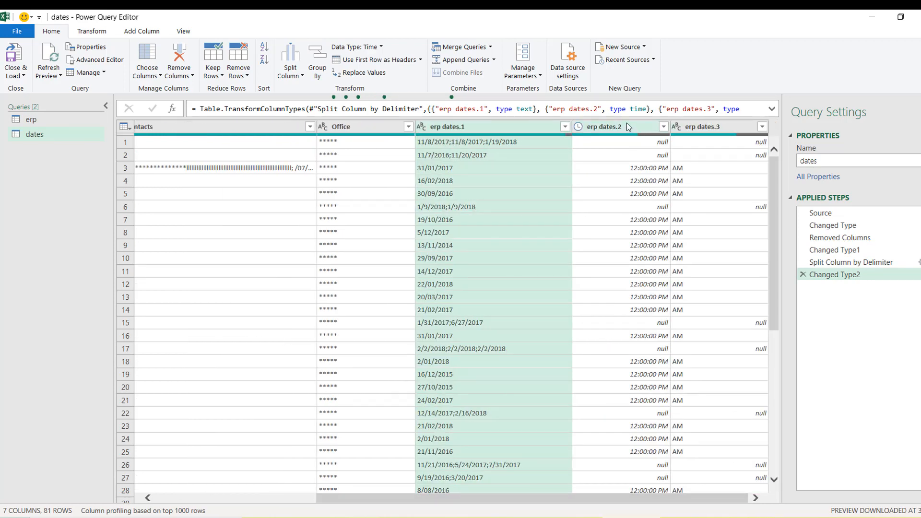
{"action": "left_click", "coordinate": [626, 126]}
{"action": "left_click", "coordinate": [715, 125], "text": "ctrl"}
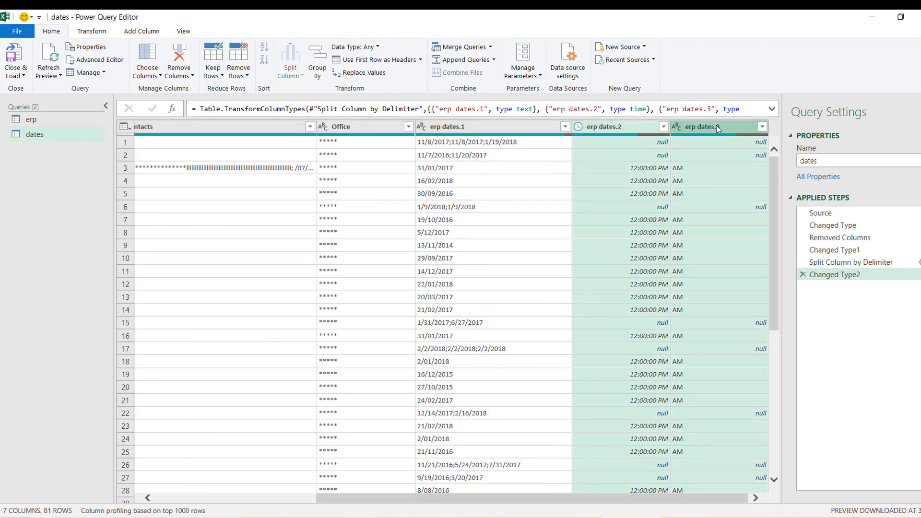
{"action": "key", "text": "Delete"}
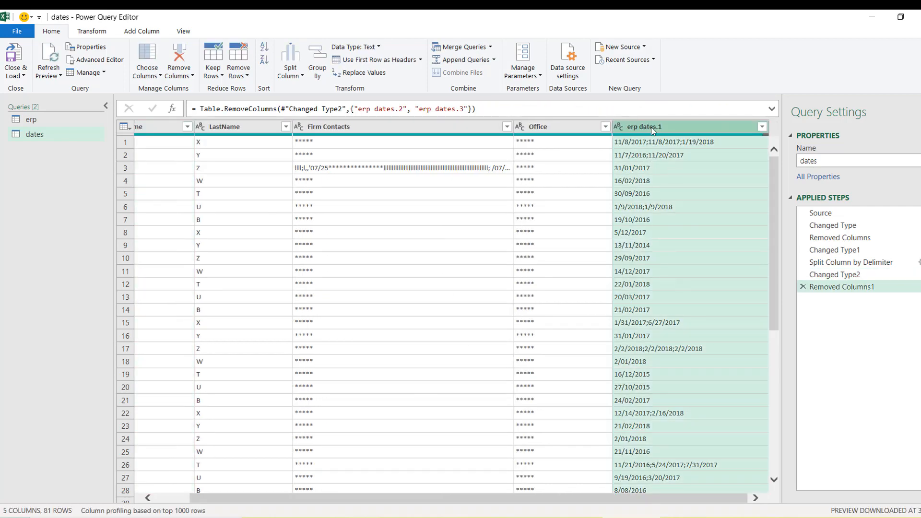
Split the erp dates.1 column by the Semicolon delimiter at each occurrence
{"action": "left_click", "coordinate": [299, 79]}
{"action": "left_click", "coordinate": [312, 90]}
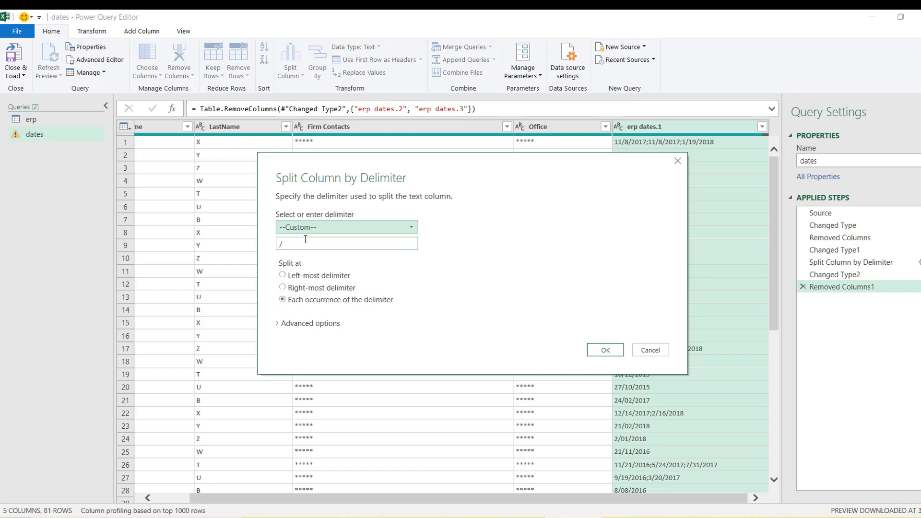
{"action": "left_click", "coordinate": [367, 226]}
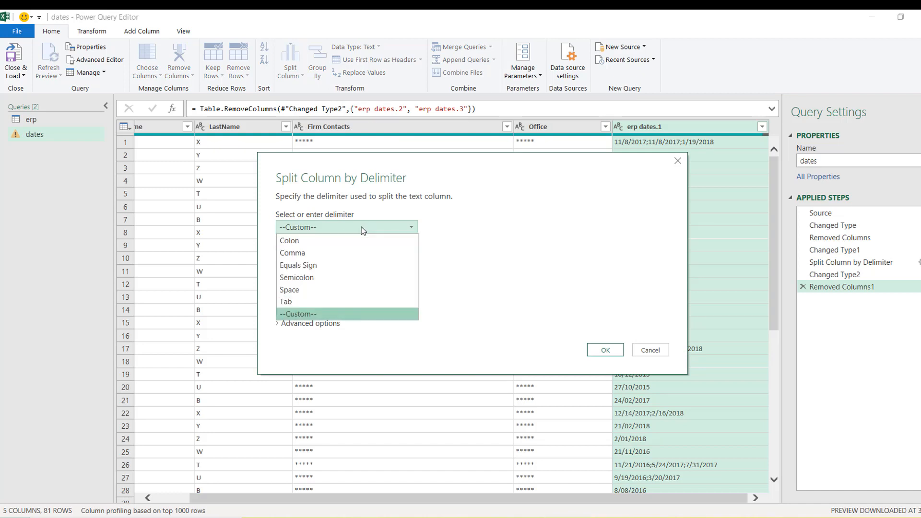
{"action": "left_click", "coordinate": [292, 277]}
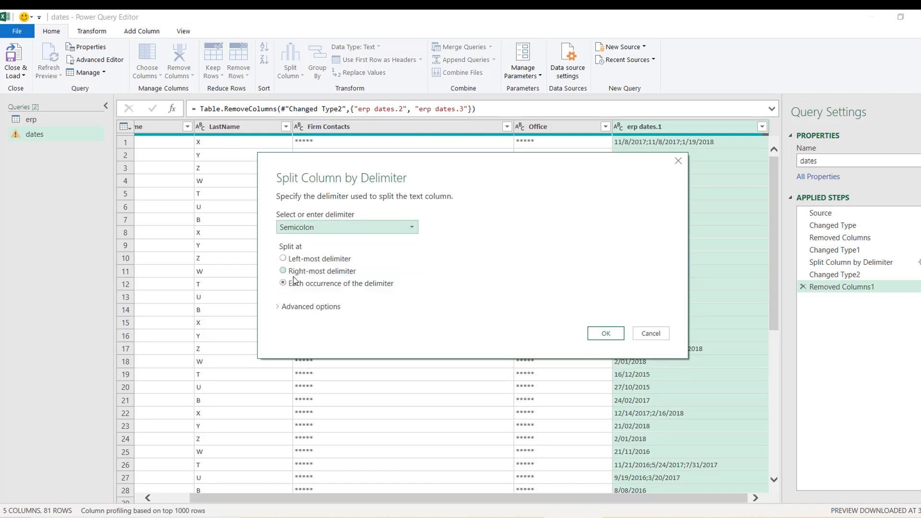
{"action": "left_click", "coordinate": [600, 336]}
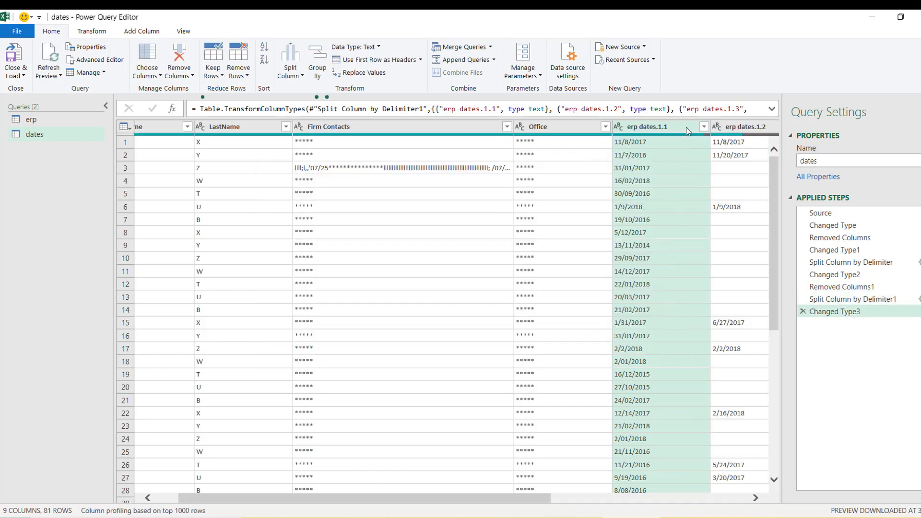
Unpivot only the selected columns erp dates.1.1 through erp dates.1.5 in the dates query
{"action": "left_click_drag", "start_coordinate": [453, 503], "coordinate": [633, 514]}
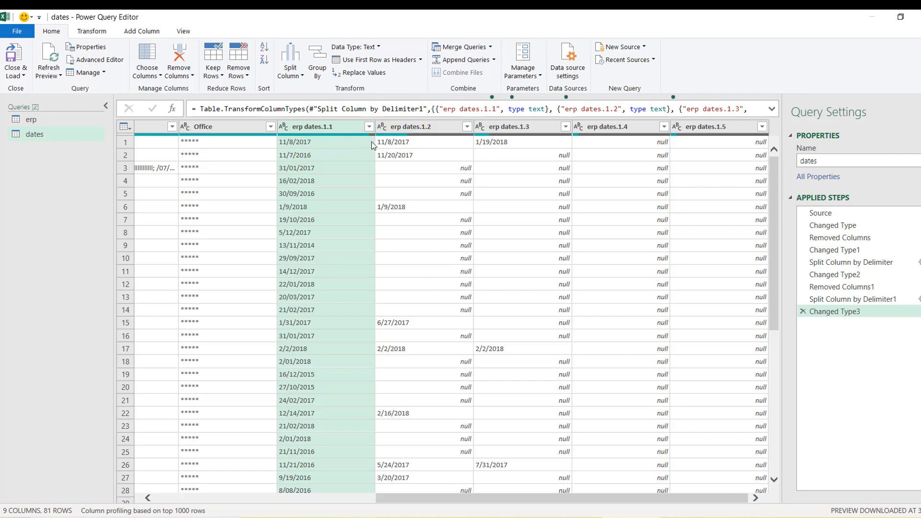
{"action": "left_click", "coordinate": [319, 142]}
{"action": "left_click", "coordinate": [438, 144]}
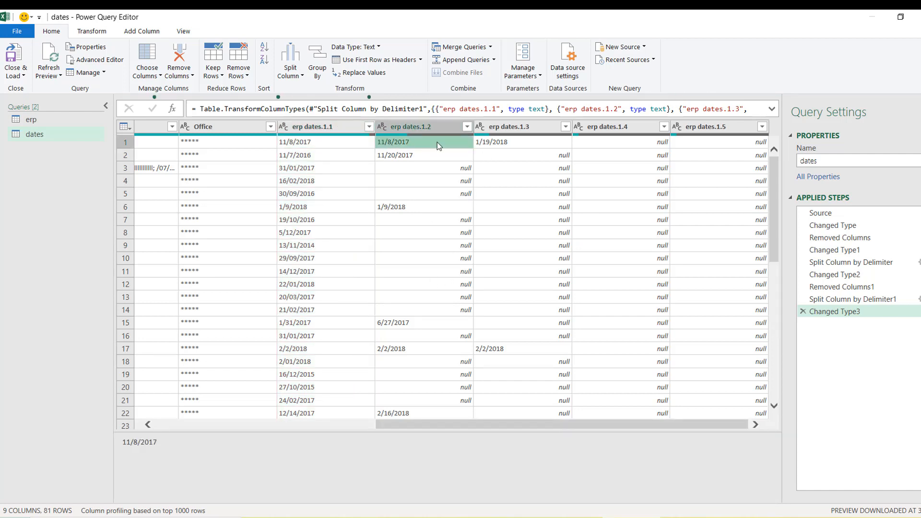
{"action": "left_click", "coordinate": [497, 144]}
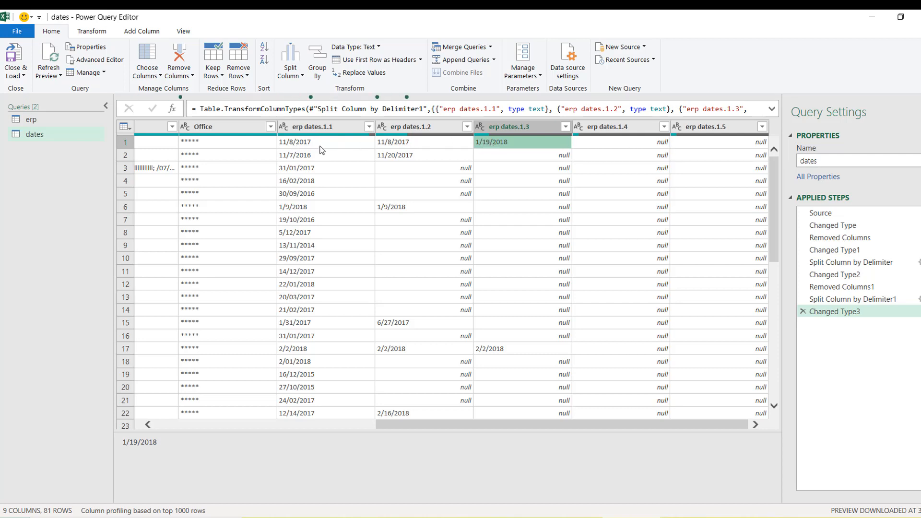
{"action": "left_click", "coordinate": [319, 128]}
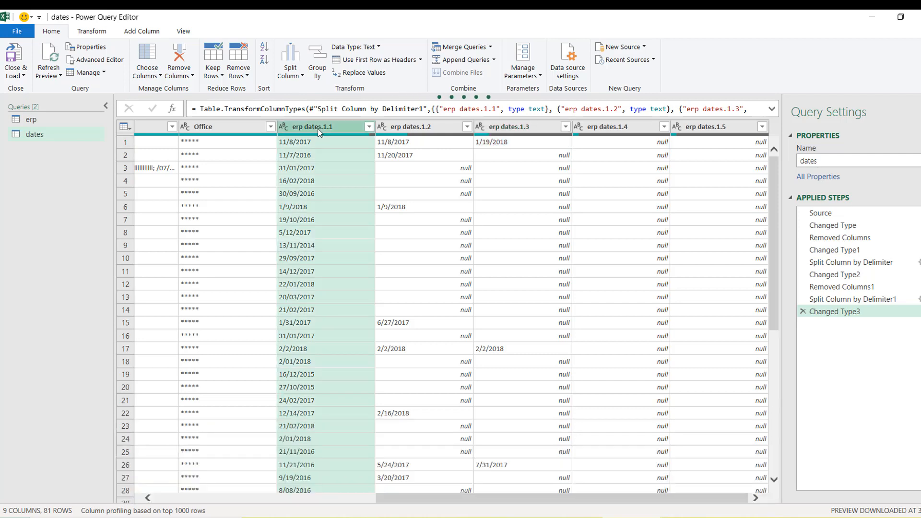
{"action": "left_click", "coordinate": [727, 128], "text": "shift"}
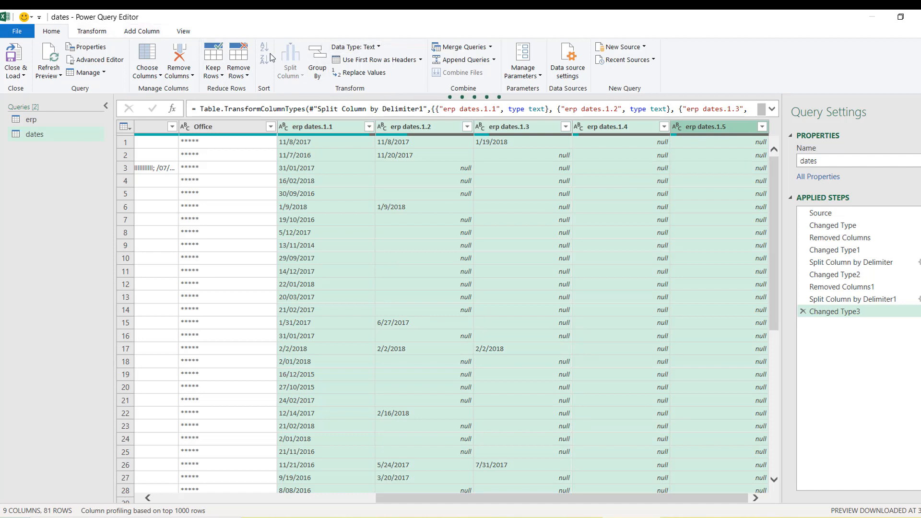
{"action": "left_click", "coordinate": [88, 35]}
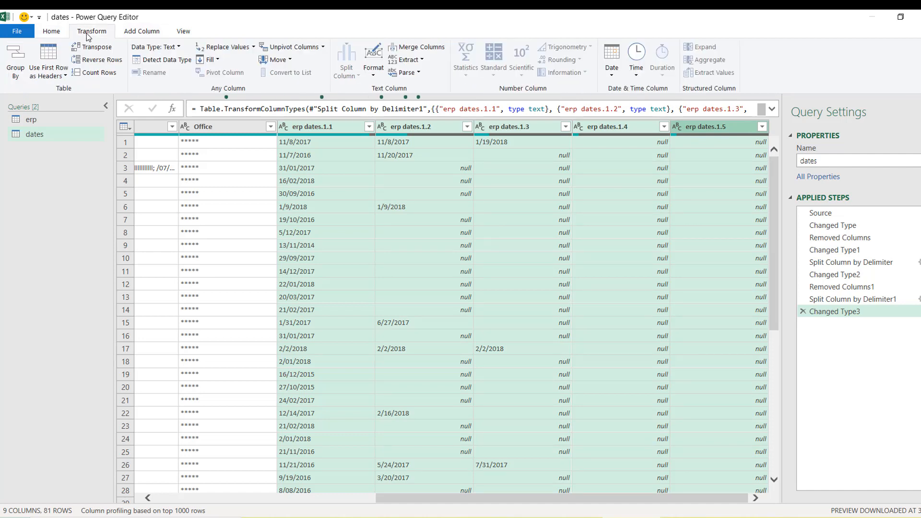
{"action": "left_click", "coordinate": [324, 48]}
{"action": "left_click", "coordinate": [319, 88]}
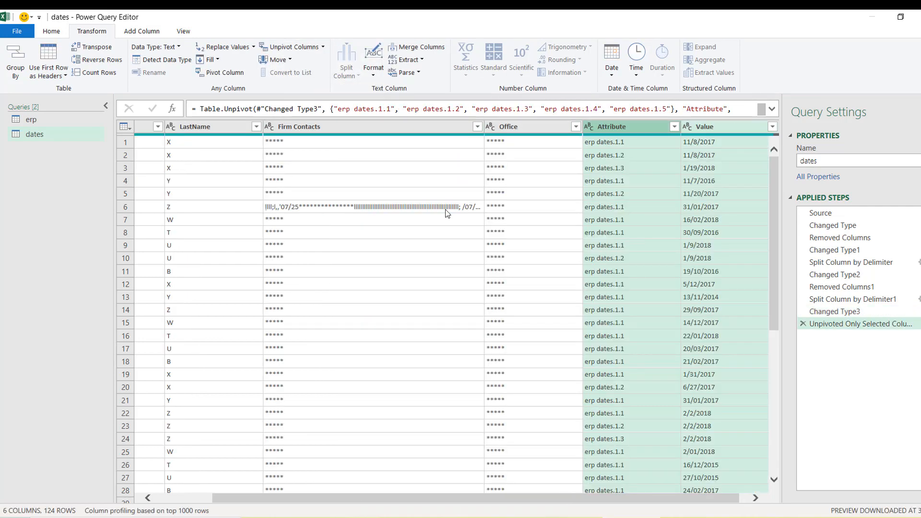
Rename the Value column to dates and remove the Attribute column
{"action": "double_click", "coordinate": [700, 126]}
{"action": "type", "text": "da"}
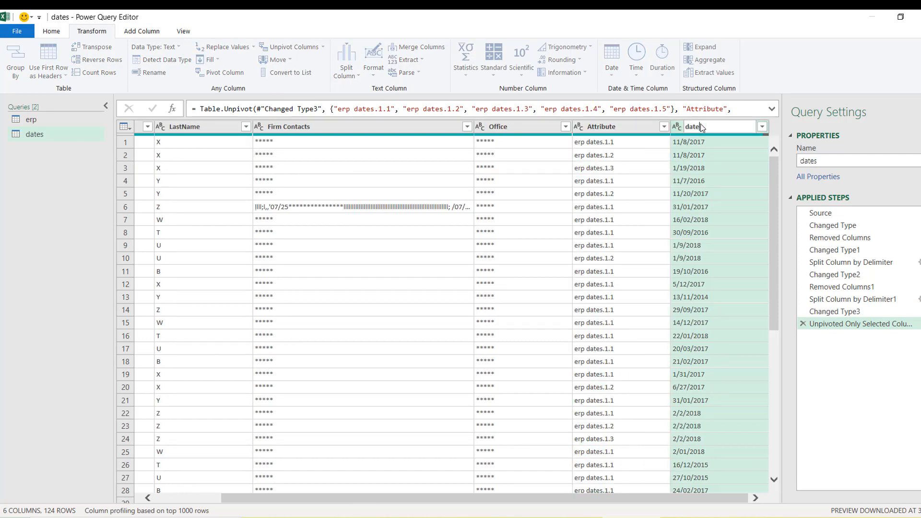
{"action": "type", "text": "tes"}
{"action": "key", "text": "Return"}
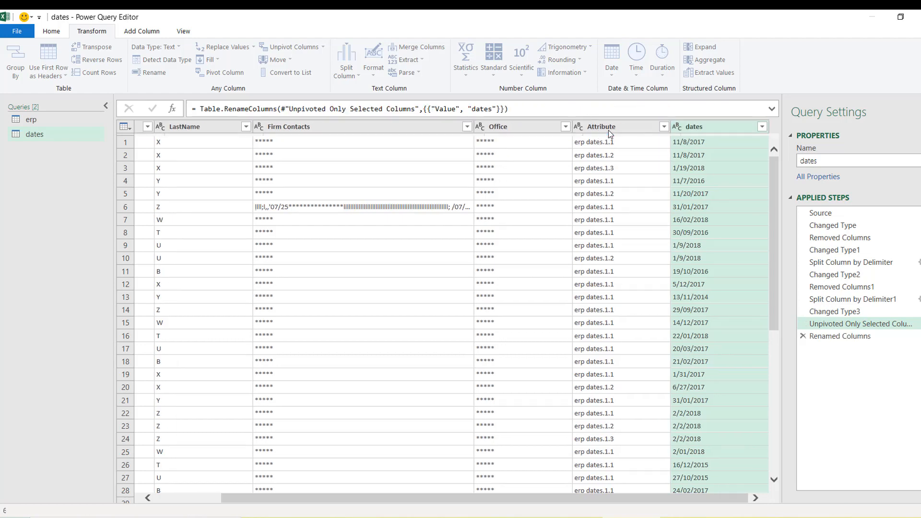
{"action": "left_click", "coordinate": [609, 127]}
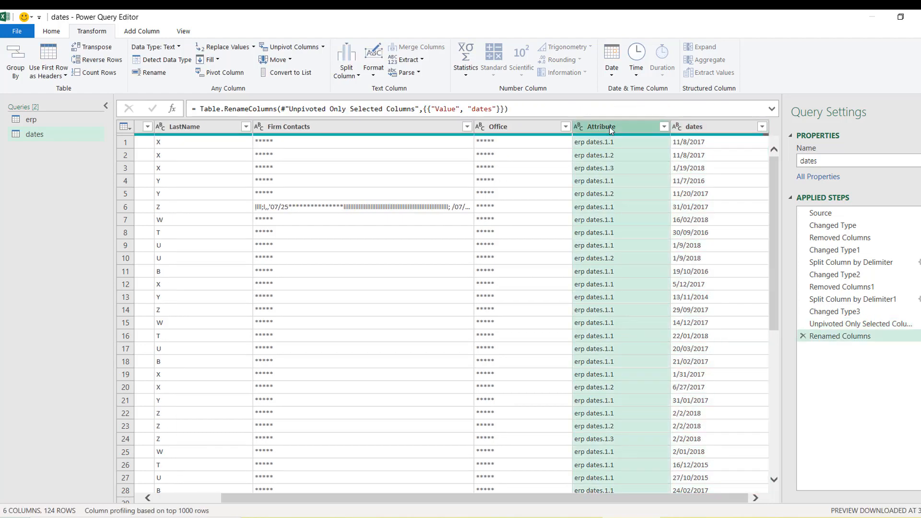
{"action": "key", "text": "Delete"}
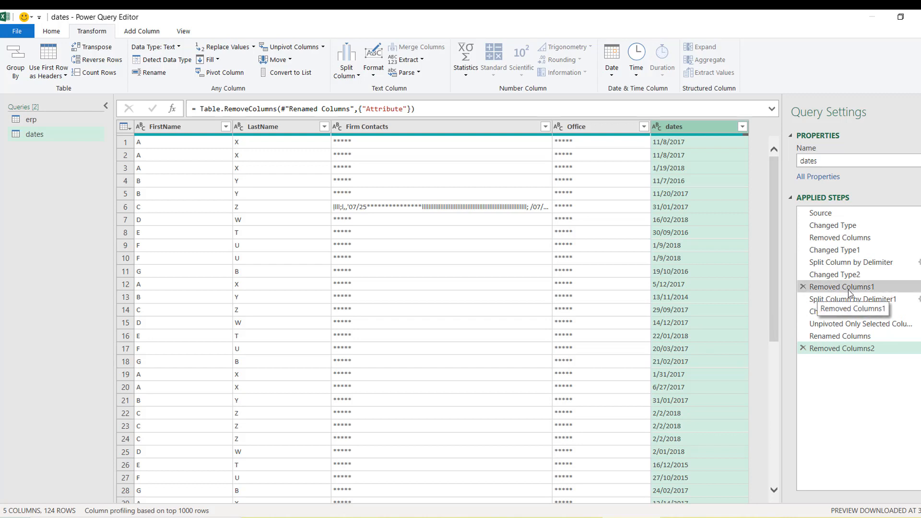
Insert an index column starting from 1 after the Changed Type1 step and move it in front of the erp dates column
{"action": "left_click", "coordinate": [834, 255]}
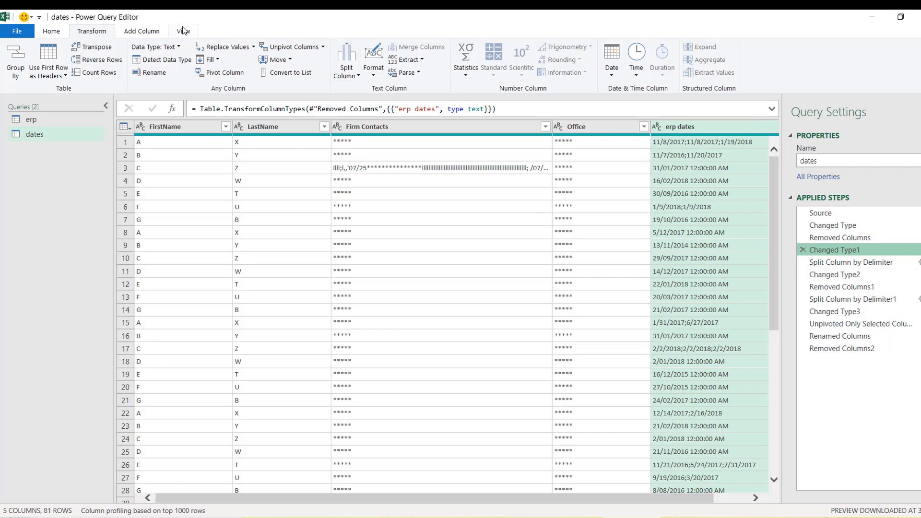
{"action": "left_click", "coordinate": [140, 31]}
{"action": "left_click", "coordinate": [169, 59]}
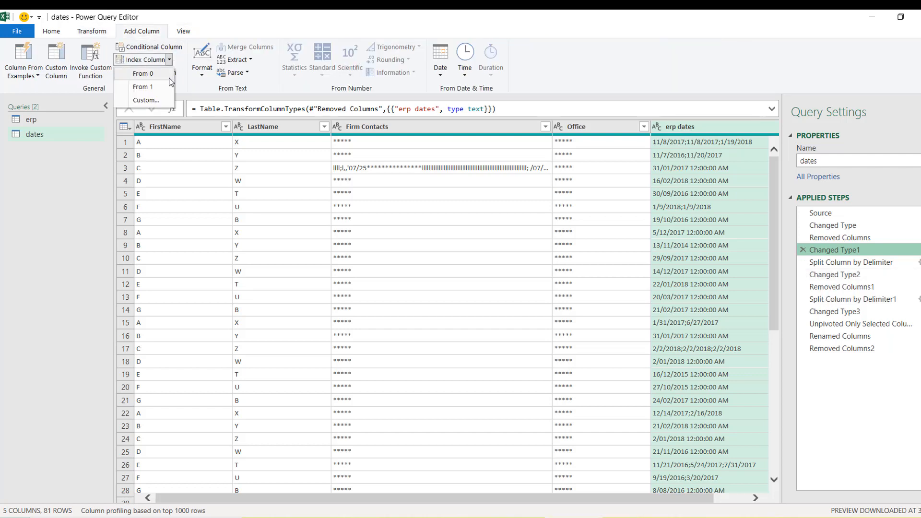
{"action": "left_click", "coordinate": [152, 87]}
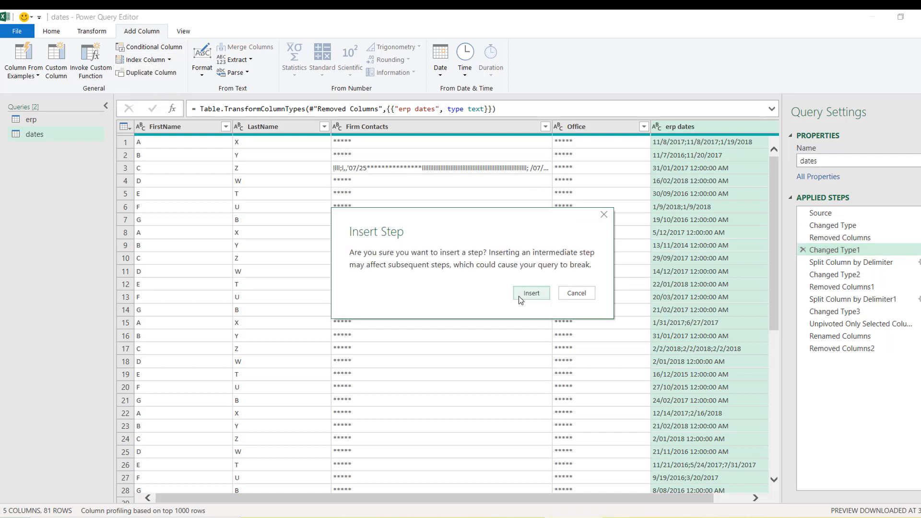
{"action": "left_click", "coordinate": [523, 294]}
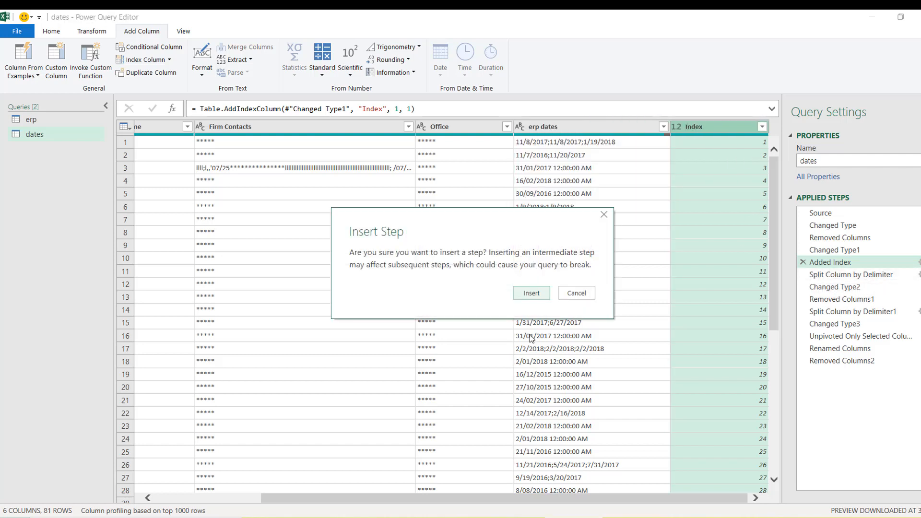
{"action": "left_click", "coordinate": [529, 292]}
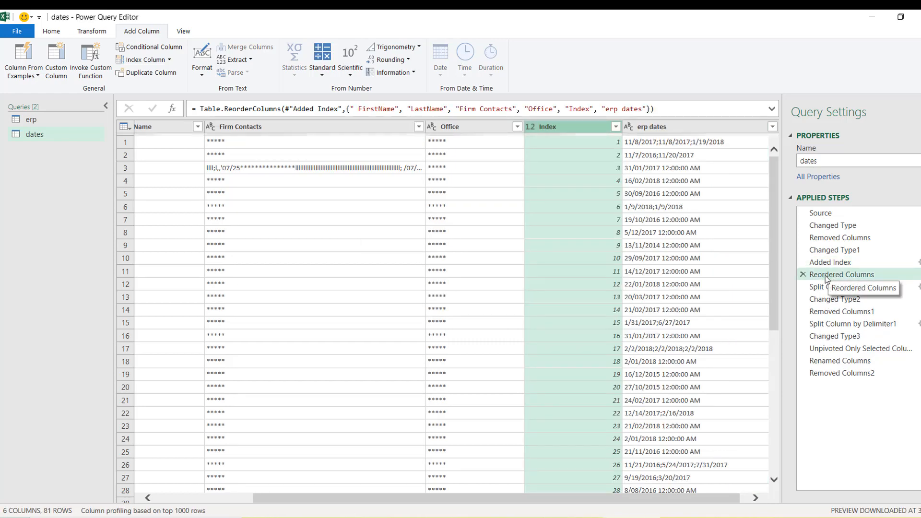
Add a second index column starting from 1 after the final Removed Columns2 step
{"action": "left_click", "coordinate": [836, 375]}
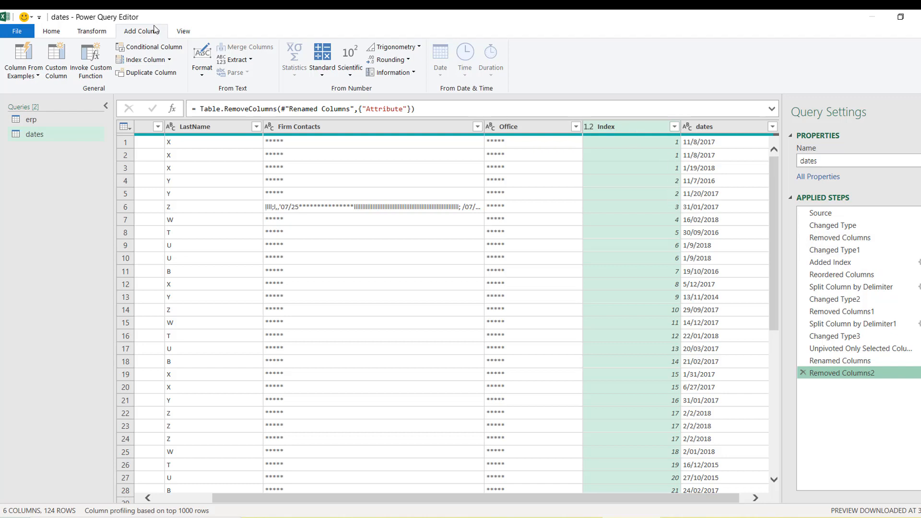
{"action": "left_click", "coordinate": [169, 60]}
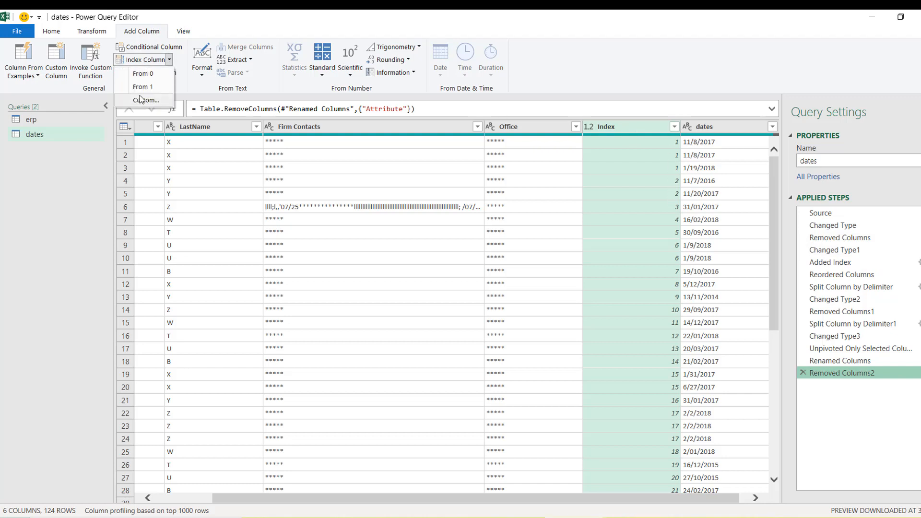
{"action": "left_click", "coordinate": [139, 88]}
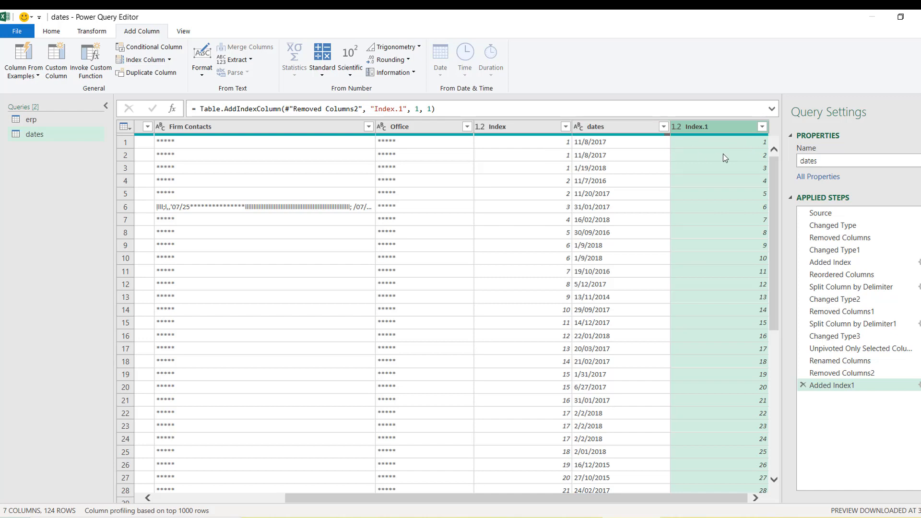
Merge the Index and Index.1 columns of the dates query with the custom separator -- into a new column named Merged2
{"action": "left_click", "coordinate": [541, 130]}
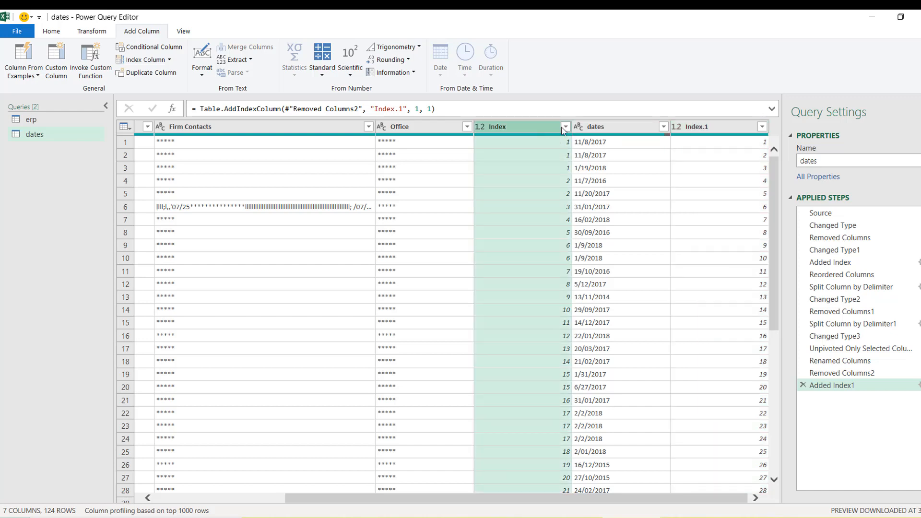
{"action": "left_click", "coordinate": [710, 130], "text": "ctrl"}
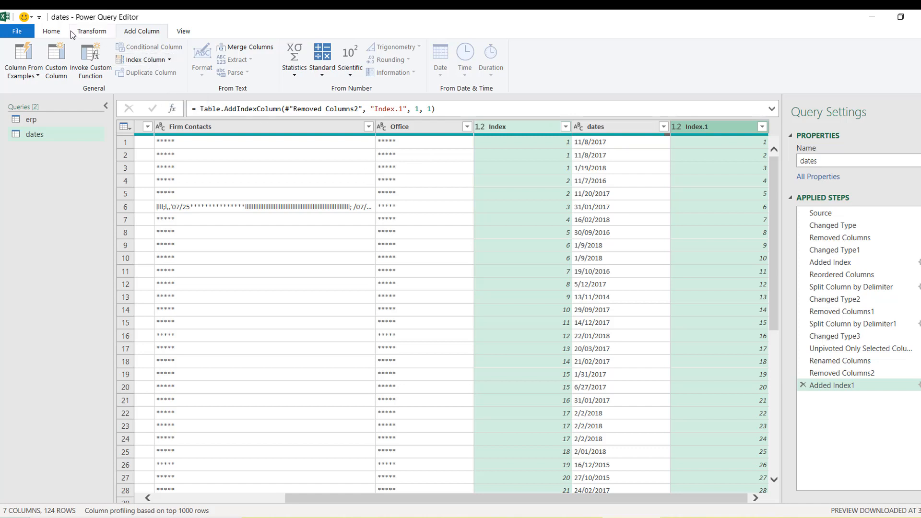
{"action": "right_click", "coordinate": [510, 126]}
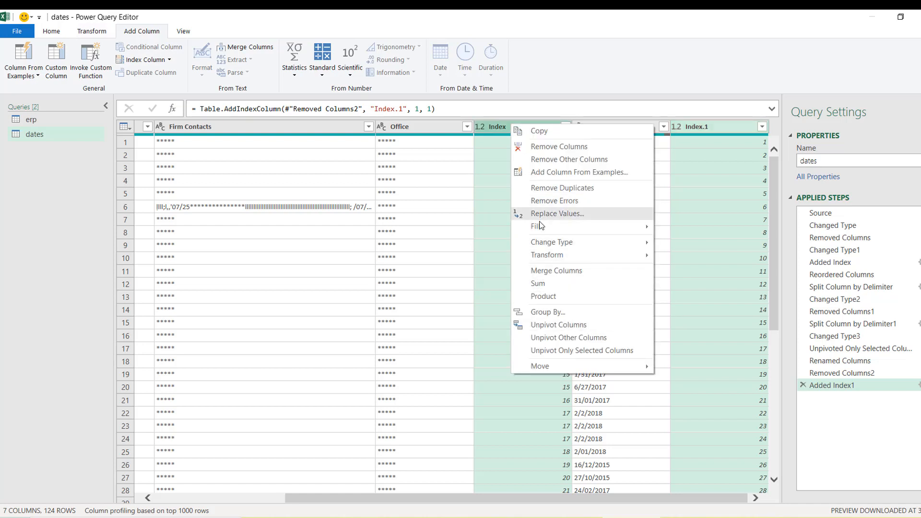
{"action": "left_click", "coordinate": [554, 271]}
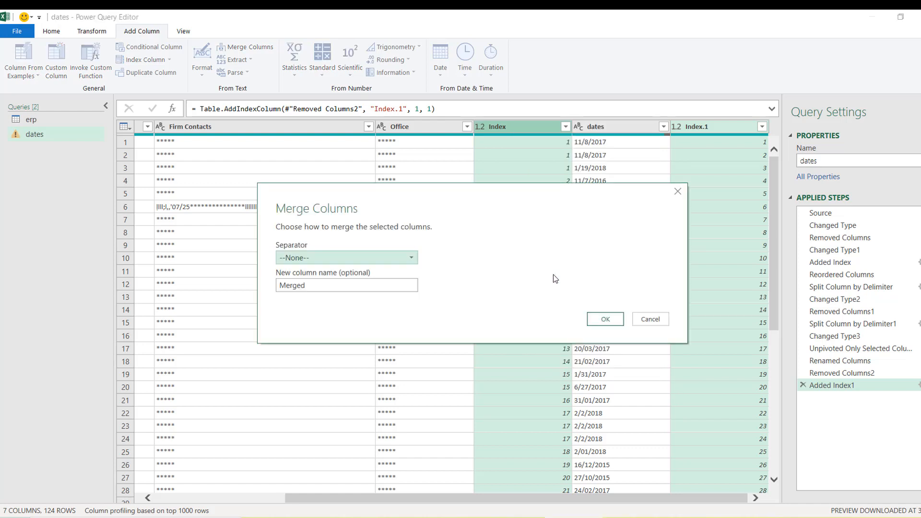
{"action": "left_click", "coordinate": [345, 257]}
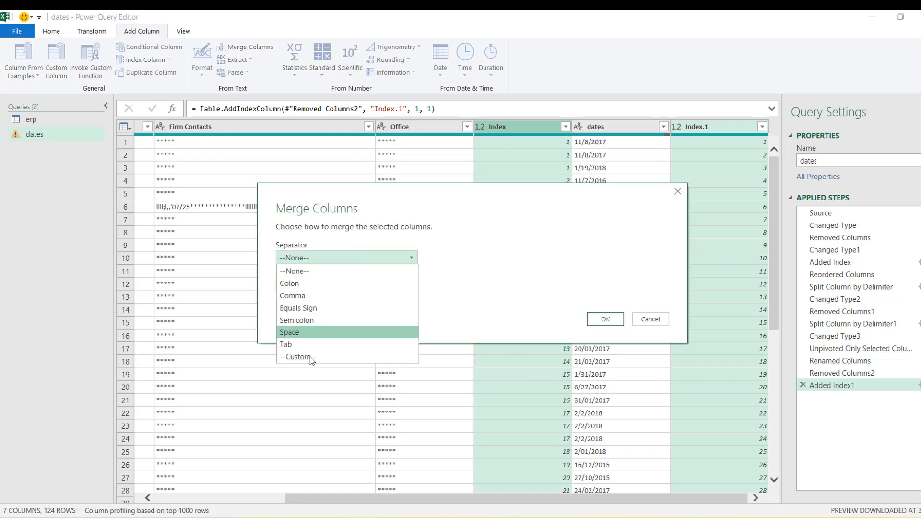
{"action": "left_click", "coordinate": [309, 356]}
{"action": "left_click", "coordinate": [302, 274]}
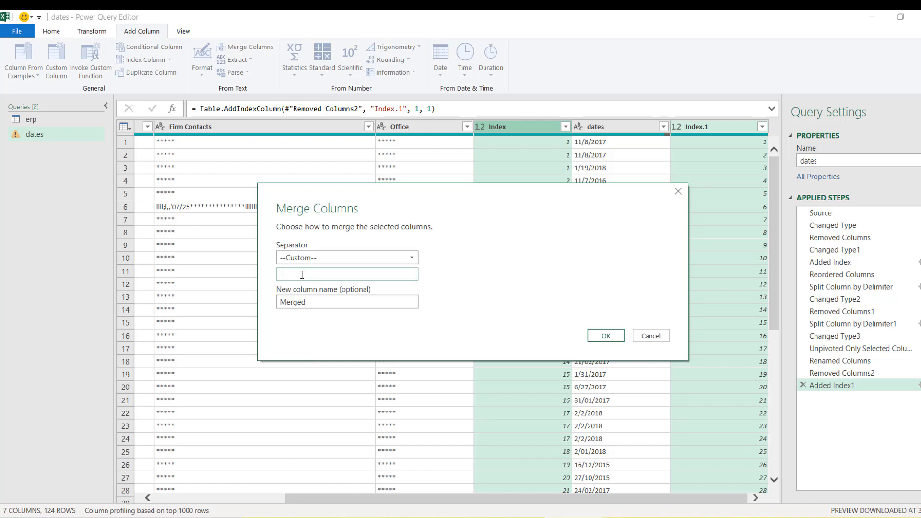
{"action": "double_click", "coordinate": [300, 301]}
{"action": "left_click", "coordinate": [317, 301]}
{"action": "left_click", "coordinate": [611, 336]}
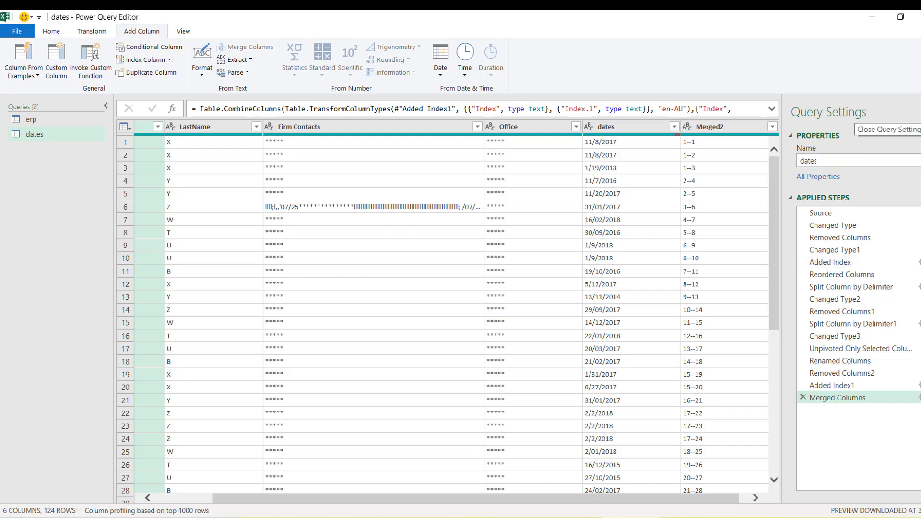
Hide the query settings and move the Merged2 column in front of the dates column
{"action": "left_click", "coordinate": [917, 112]}
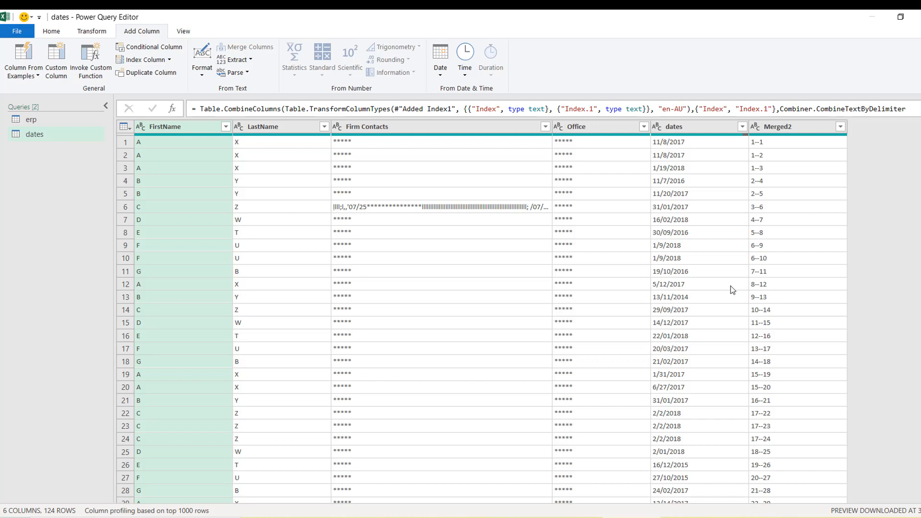
{"action": "left_click", "coordinate": [778, 128]}
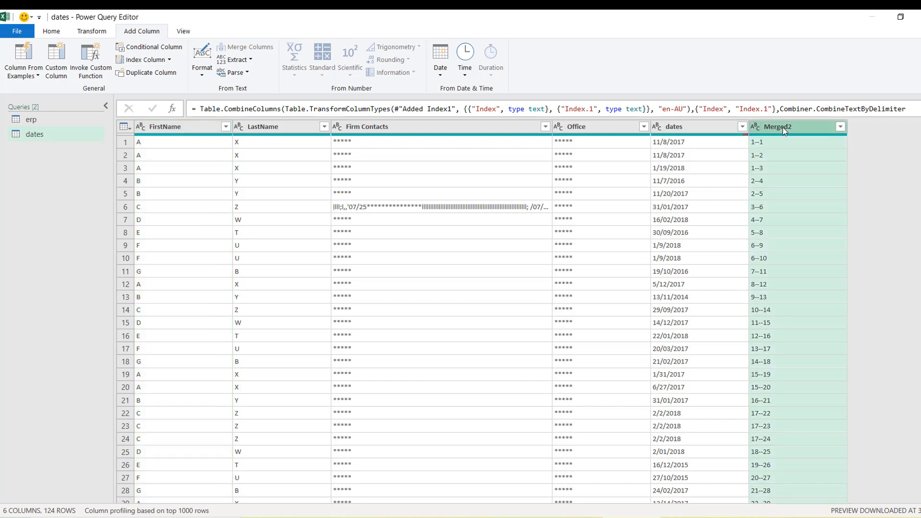
{"action": "left_click_drag", "start_coordinate": [723, 128], "coordinate": [683, 126]}
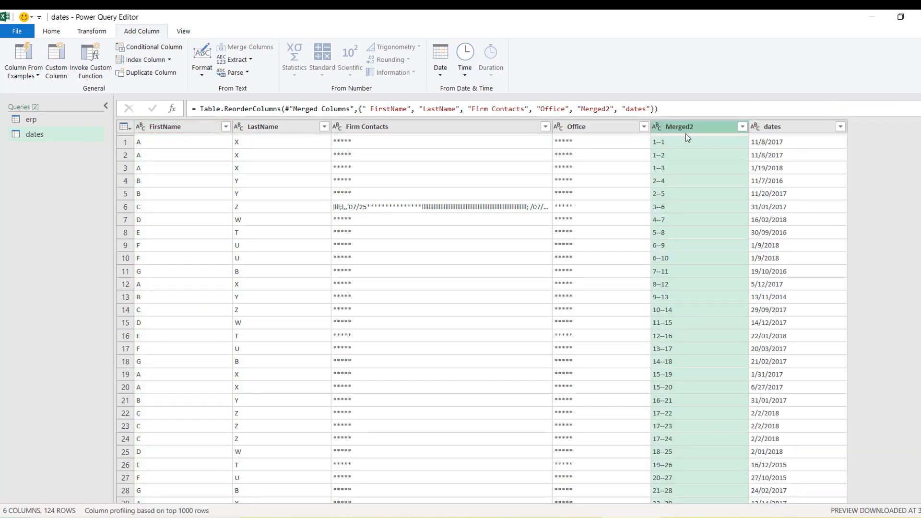
Merge the dates and erp queries as a new query, matching Merged2 to Merged1 with a Full Outer join
{"action": "left_click", "coordinate": [45, 124]}
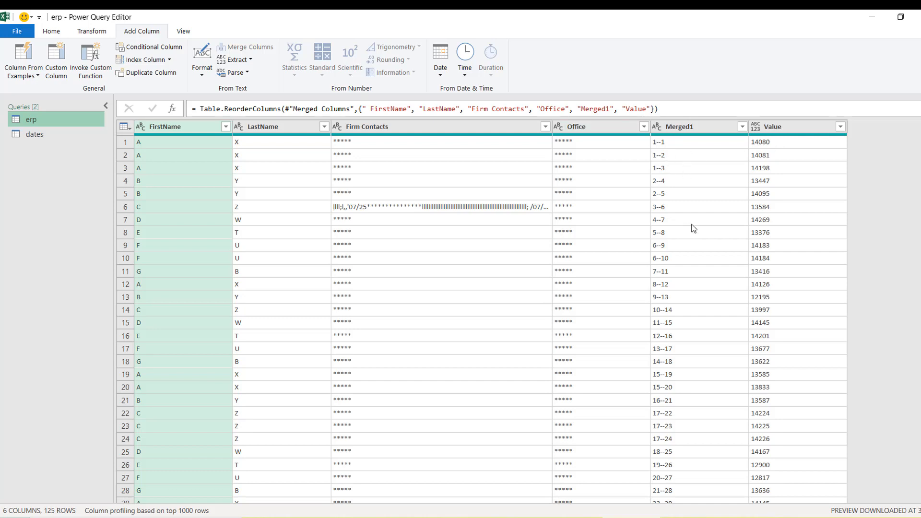
{"action": "left_click", "coordinate": [53, 132]}
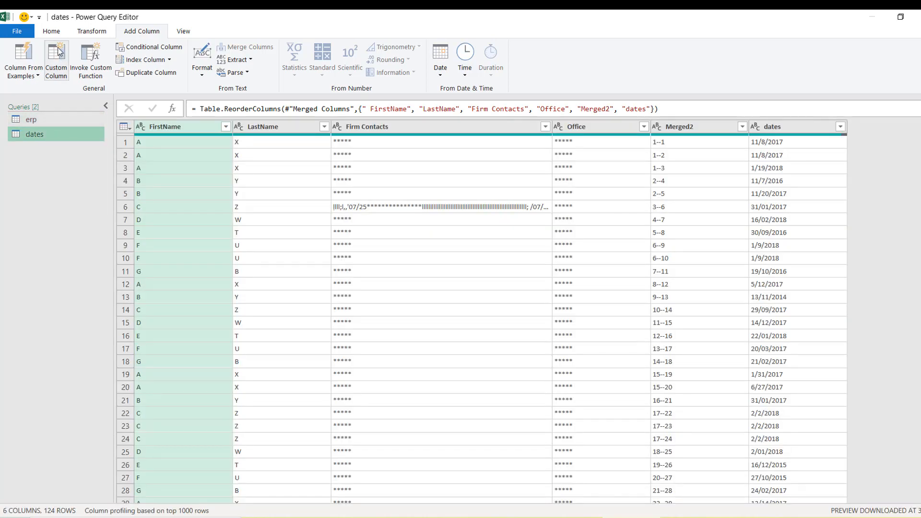
{"action": "left_click", "coordinate": [50, 31]}
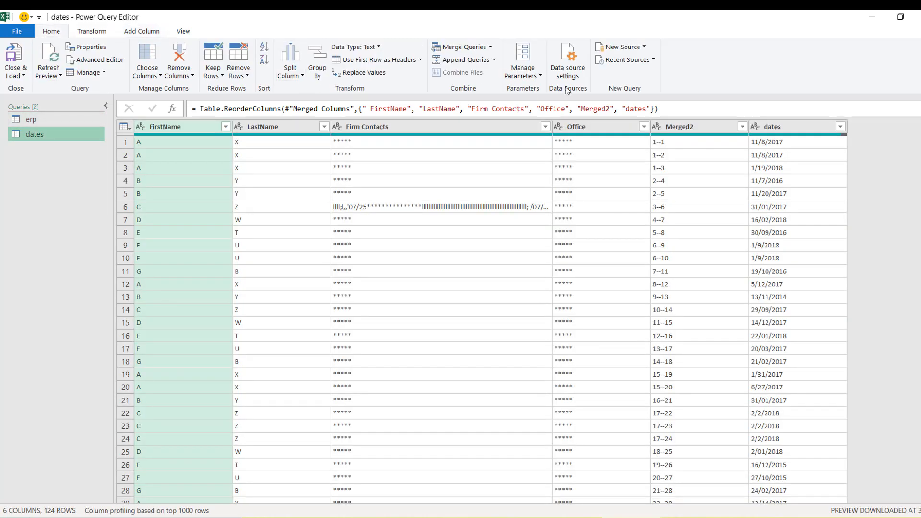
{"action": "left_click", "coordinate": [490, 47]}
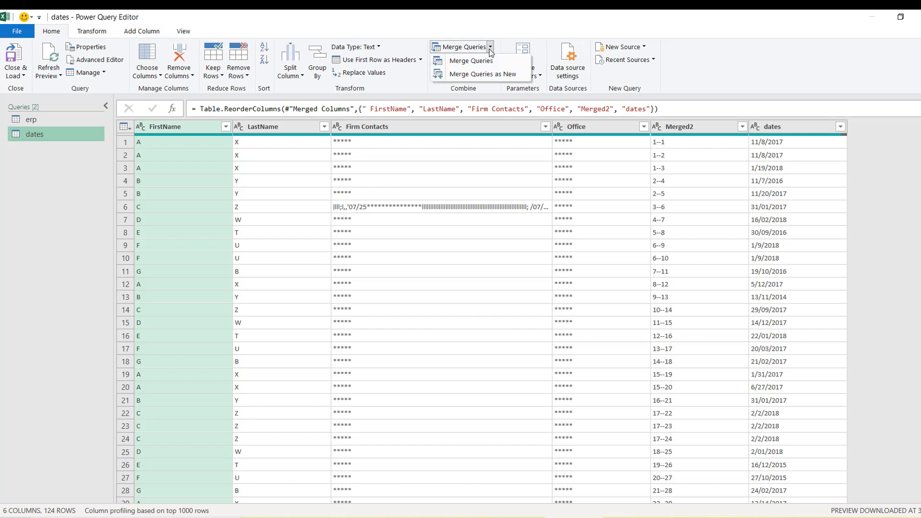
{"action": "left_click", "coordinate": [474, 77]}
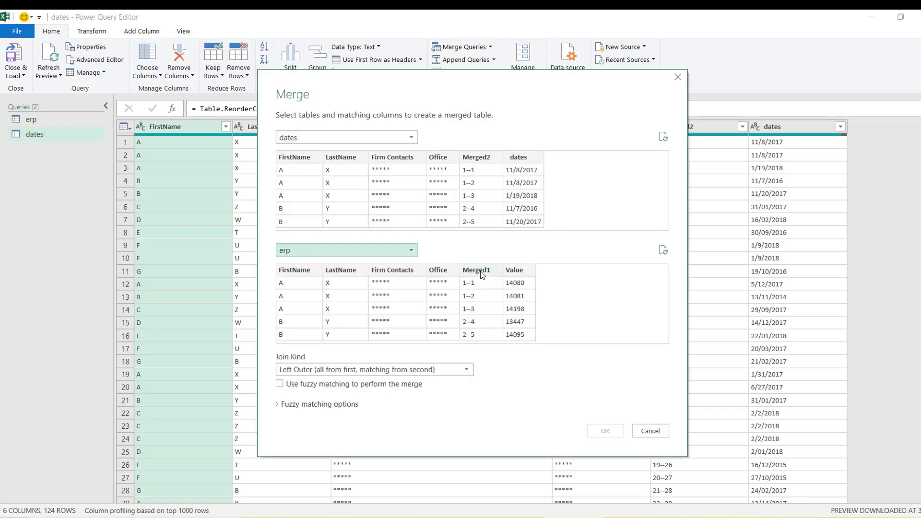
{"action": "left_click", "coordinate": [480, 270]}
{"action": "left_click", "coordinate": [478, 157]}
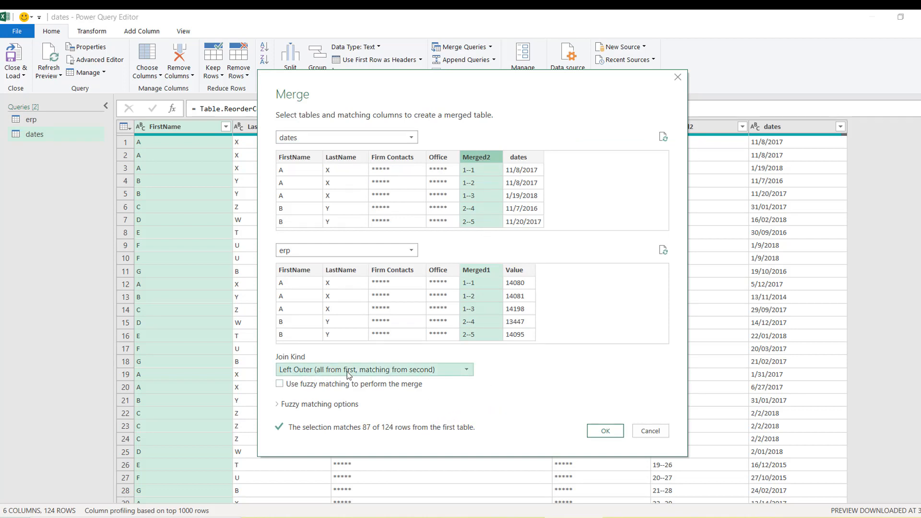
{"action": "left_click", "coordinate": [447, 372]}
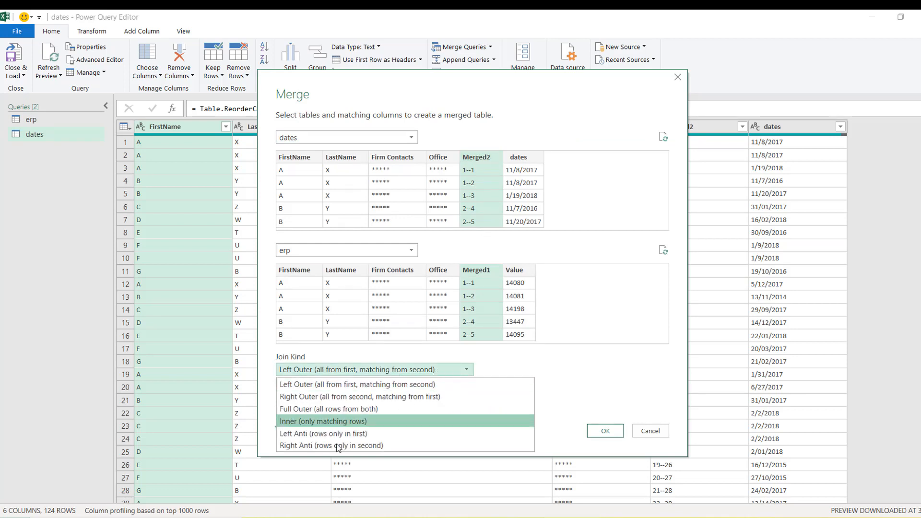
{"action": "left_click", "coordinate": [332, 409]}
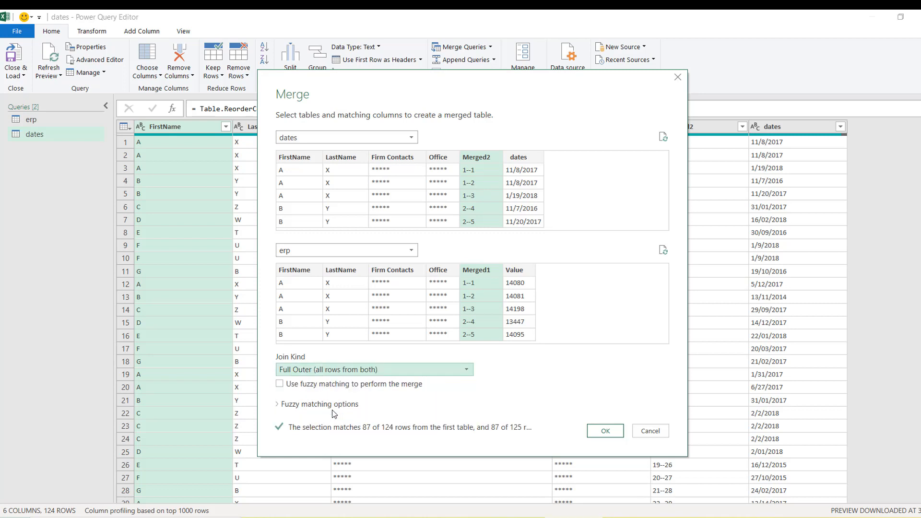
{"action": "left_click", "coordinate": [606, 431]}
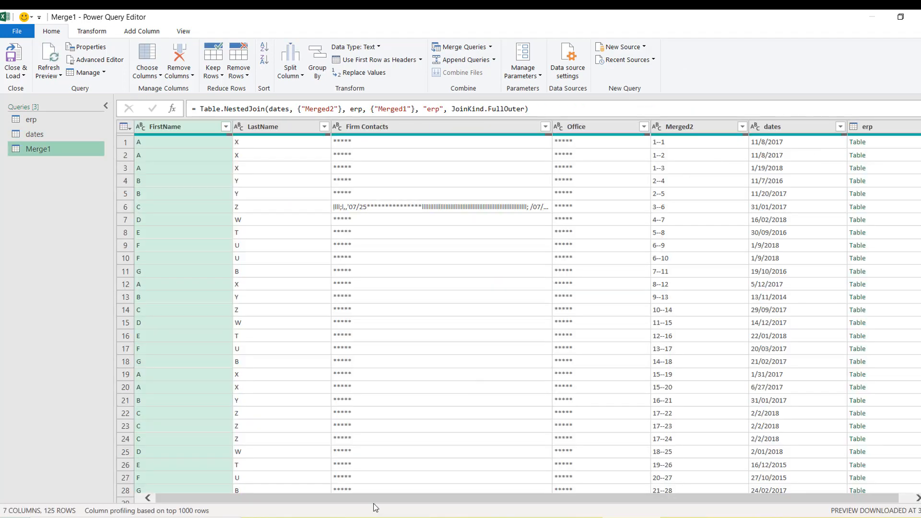
Preview the first row's nested erp table and expand all its columns without the original column name as prefix
{"action": "left_click_drag", "start_coordinate": [372, 503], "coordinate": [523, 502]}
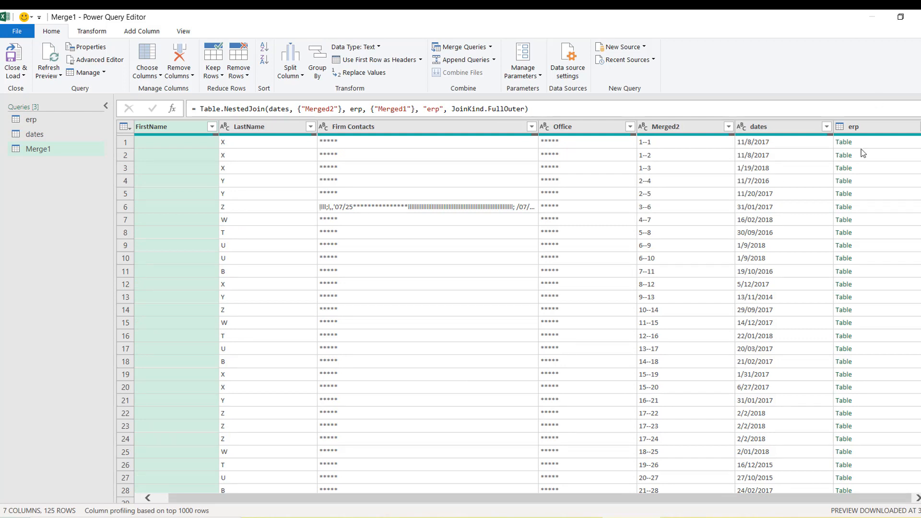
{"action": "left_click", "coordinate": [664, 141]}
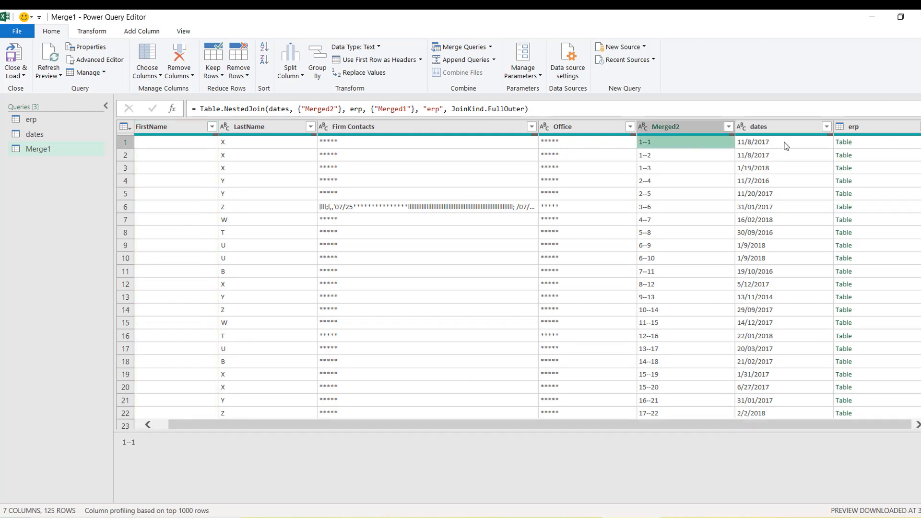
{"action": "left_click", "coordinate": [784, 145]}
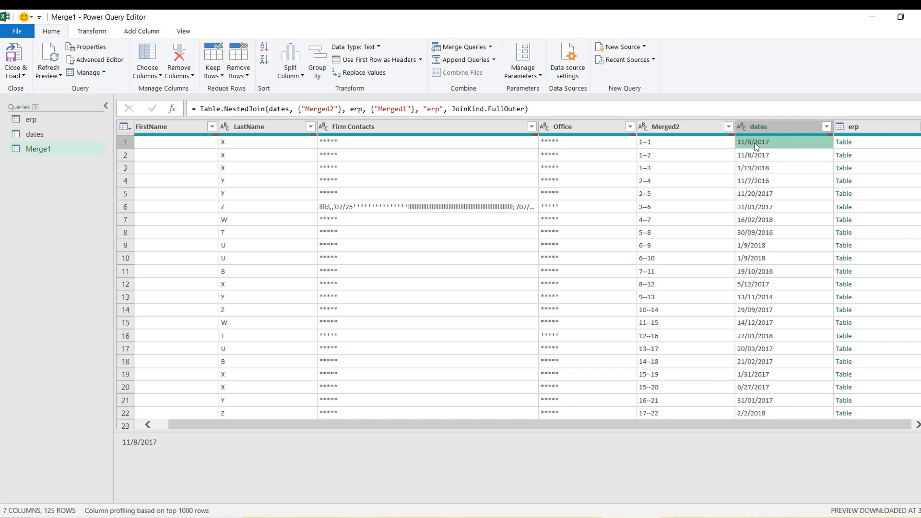
{"action": "left_click", "coordinate": [885, 142]}
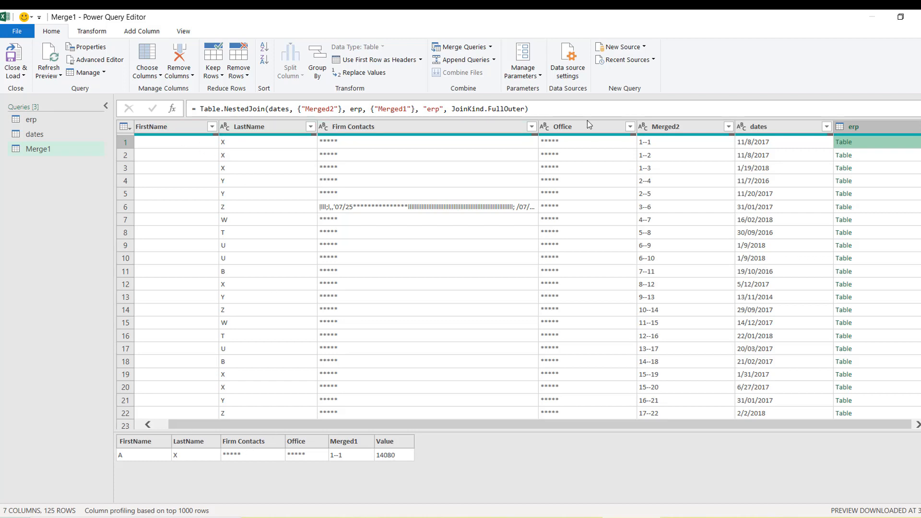
{"action": "left_click", "coordinate": [914, 126]}
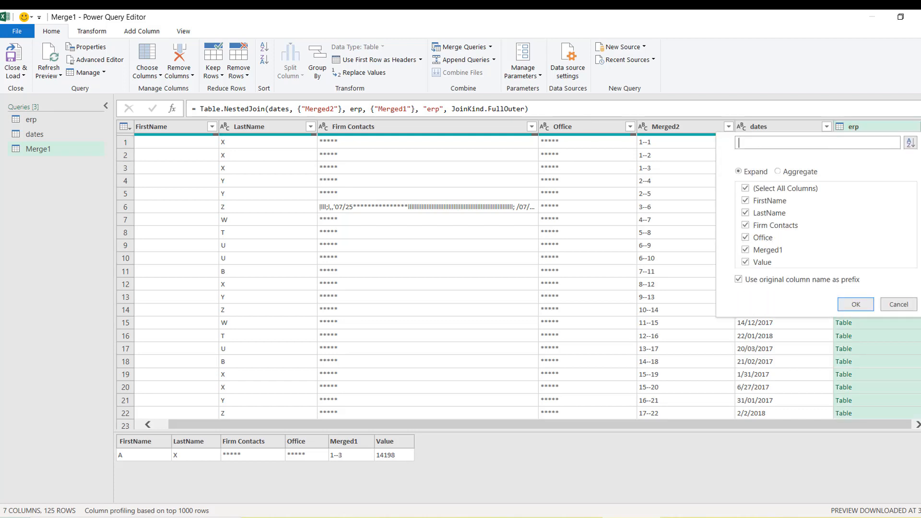
{"action": "left_click", "coordinate": [738, 279]}
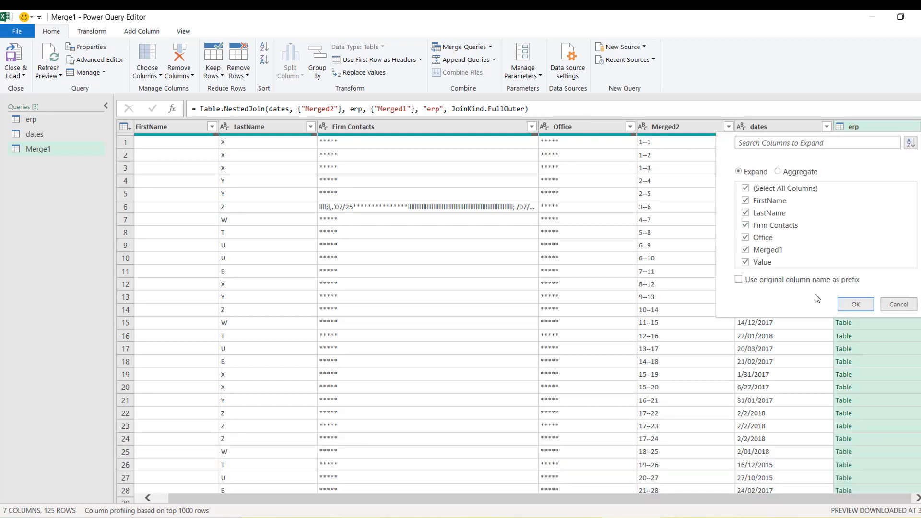
{"action": "left_click", "coordinate": [852, 305]}
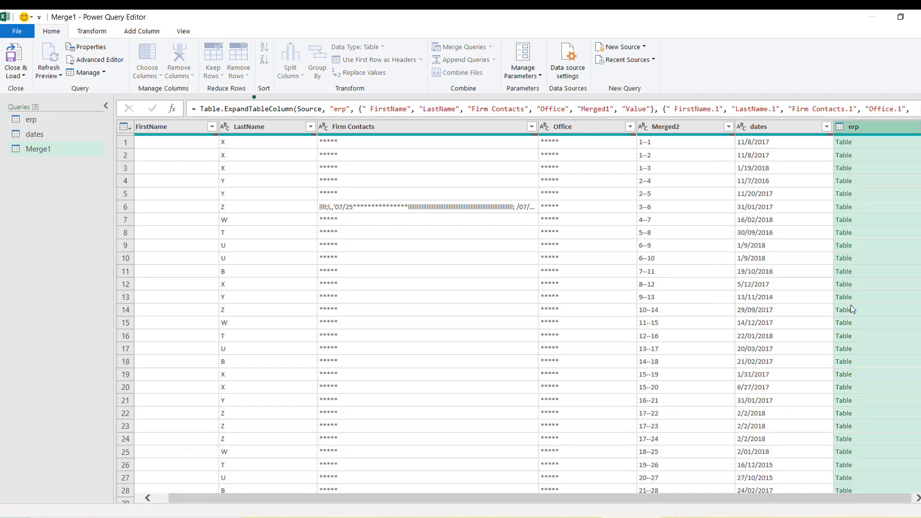
Remove the duplicate columns FirstName.1, LastName.1, Firm Contacts.1 and Office.1 and the key columns Merged2 and Merged1 from the merged query
{"action": "left_click_drag", "start_coordinate": [512, 502], "coordinate": [320, 427]}
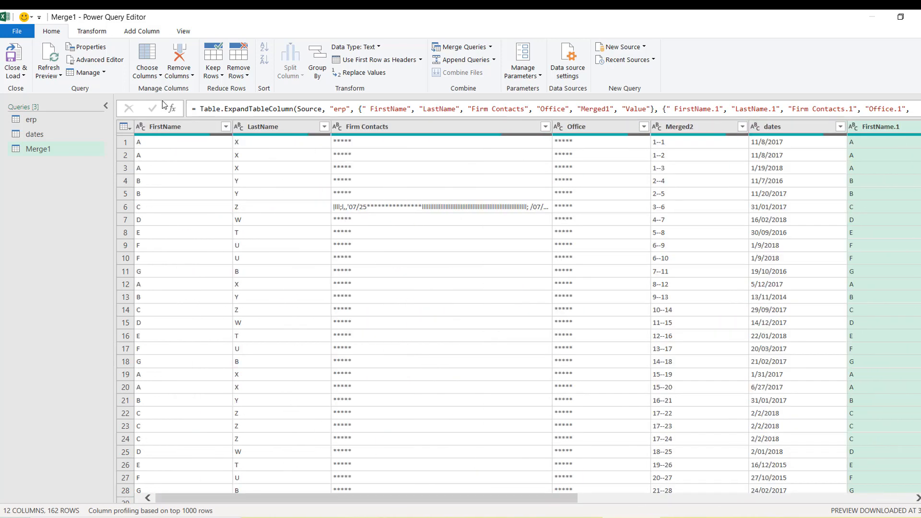
{"action": "left_click", "coordinate": [171, 129]}
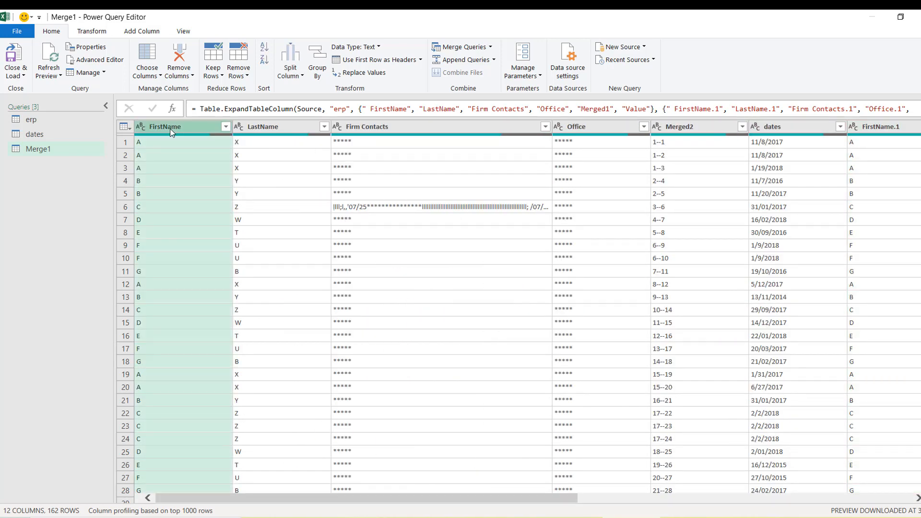
{"action": "left_click", "coordinate": [884, 126]}
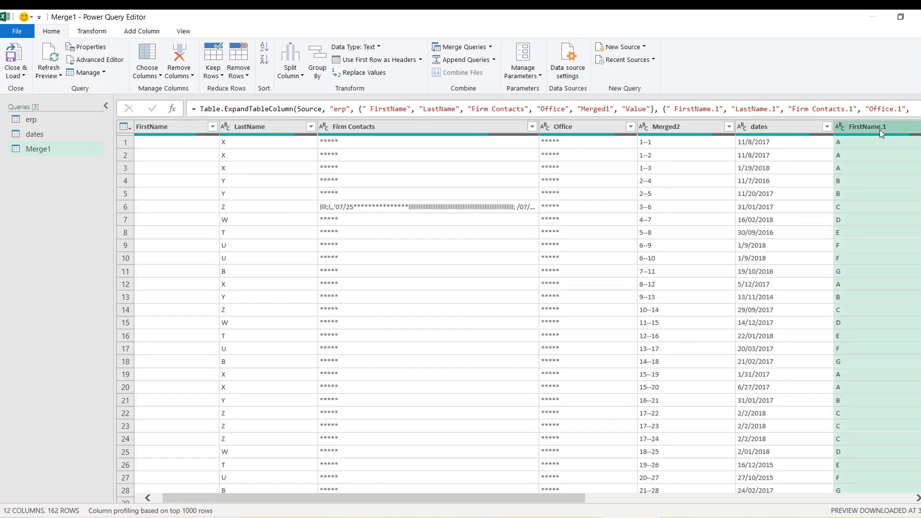
{"action": "left_click_drag", "start_coordinate": [525, 499], "coordinate": [702, 501]}
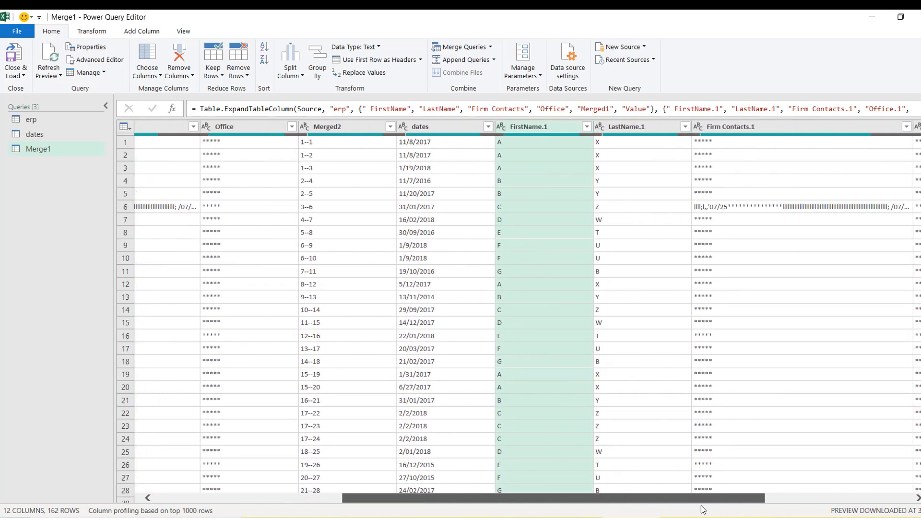
{"action": "left_click", "coordinate": [646, 126], "text": "ctrl"}
{"action": "left_click", "coordinate": [768, 127], "text": "ctrl"}
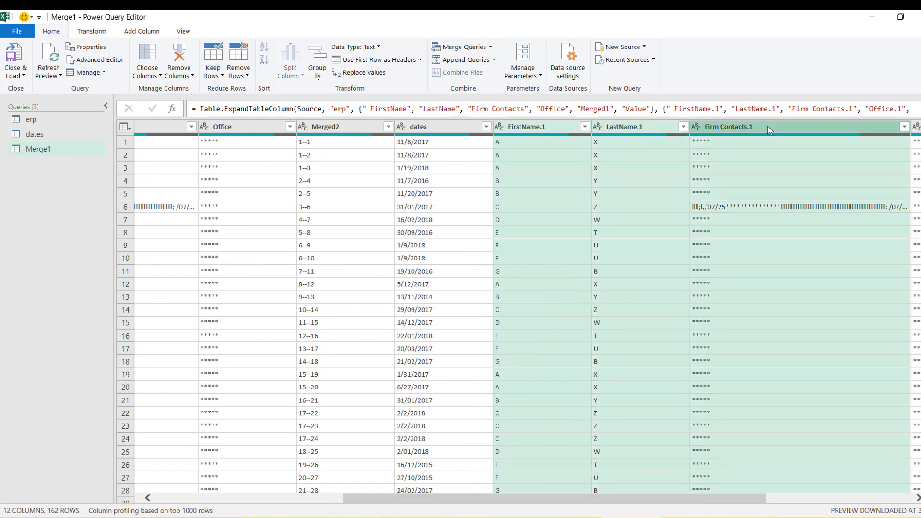
{"action": "key", "text": "Delete"}
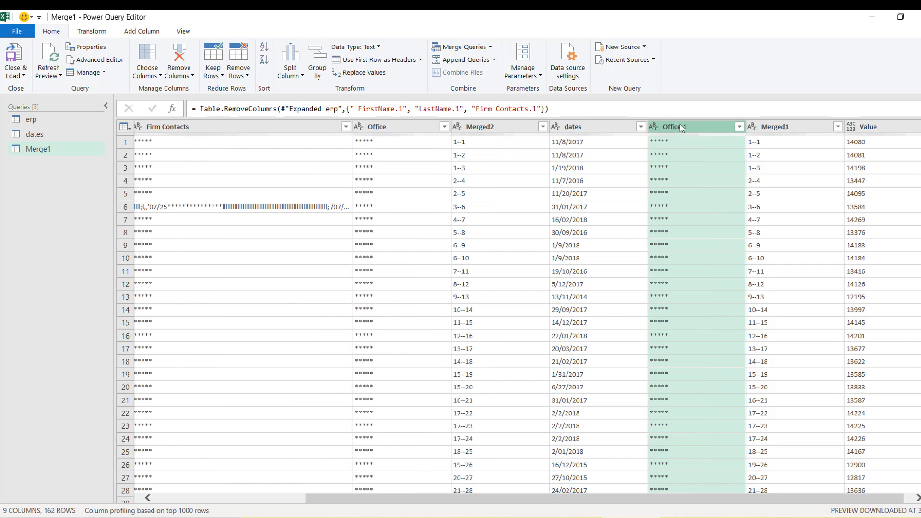
{"action": "key", "text": "Delete"}
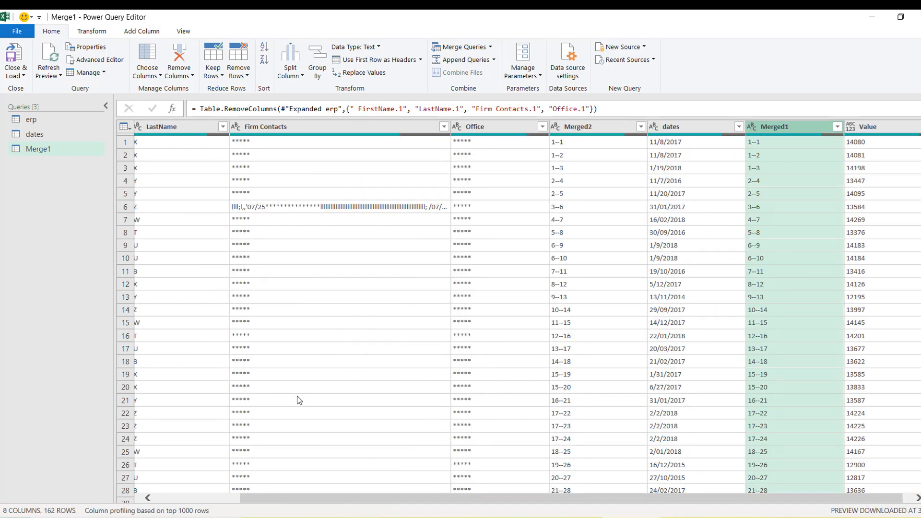
{"action": "key", "text": "Delete"}
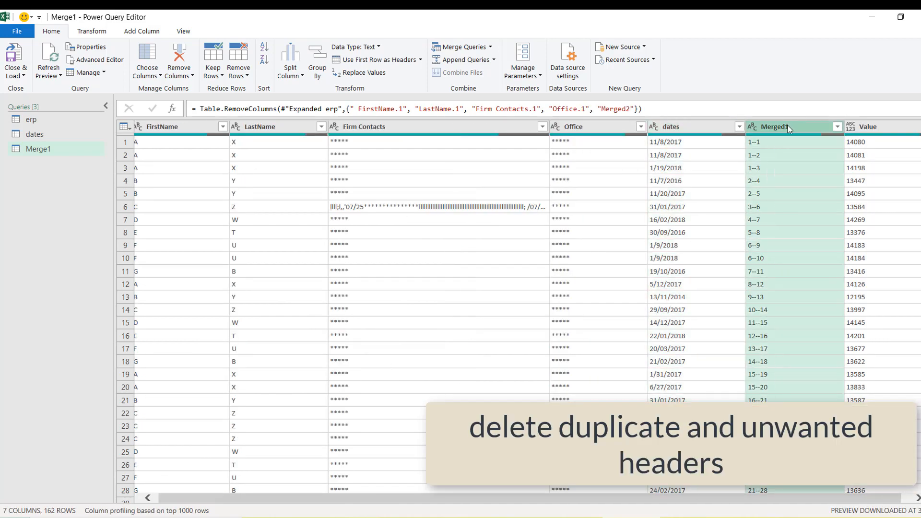
{"action": "key", "text": "Delete"}
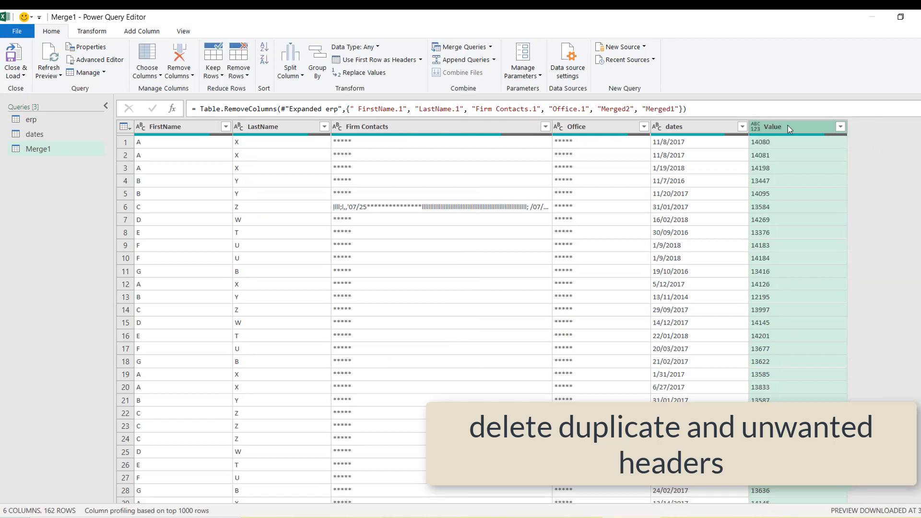
Move the Value column in front of the dates column in the merged query and rename it erp
{"action": "left_click_drag", "start_coordinate": [788, 125], "coordinate": [683, 128]}
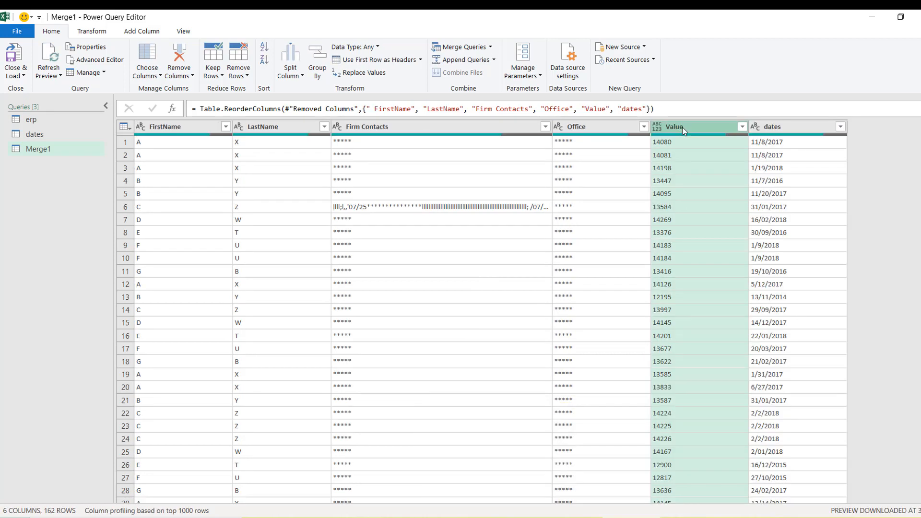
{"action": "double_click", "coordinate": [682, 127]}
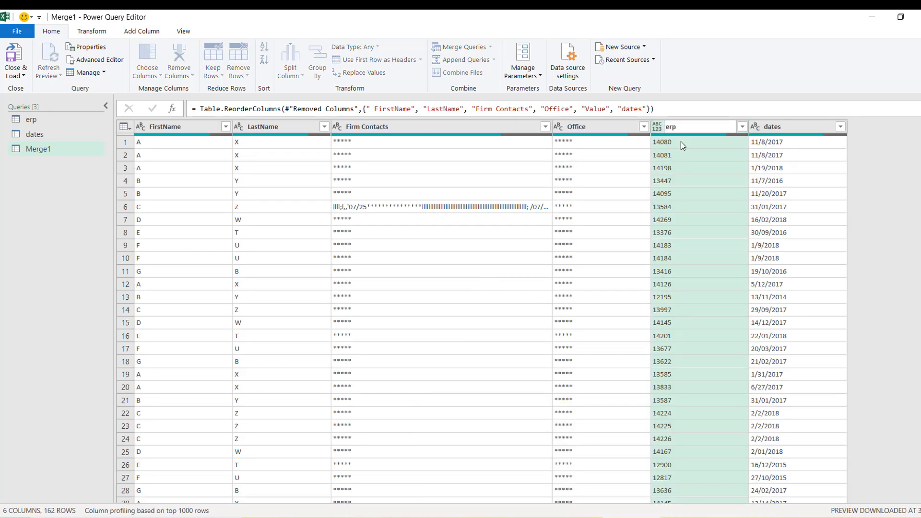
{"action": "key", "text": "Return"}
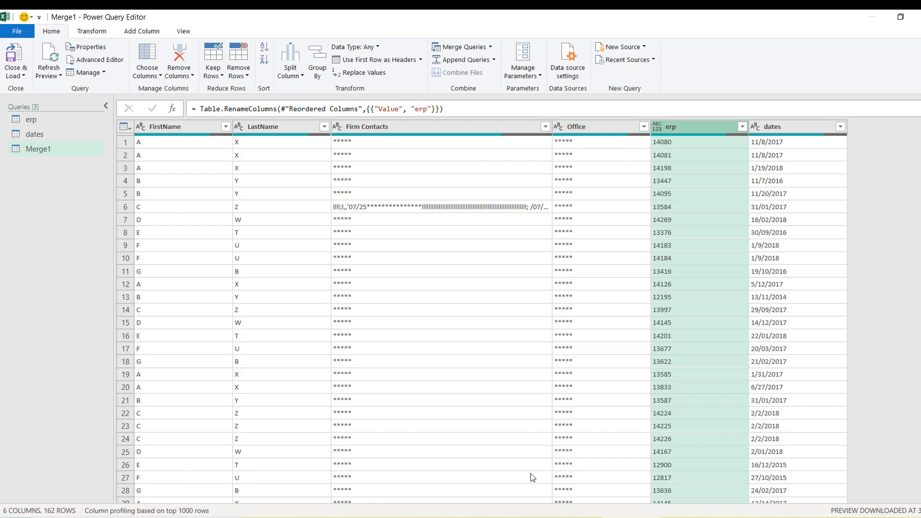
Close the query editor and load the merged query into the workbook
{"action": "left_click", "coordinate": [173, 144]}
{"action": "left_click", "coordinate": [22, 77]}
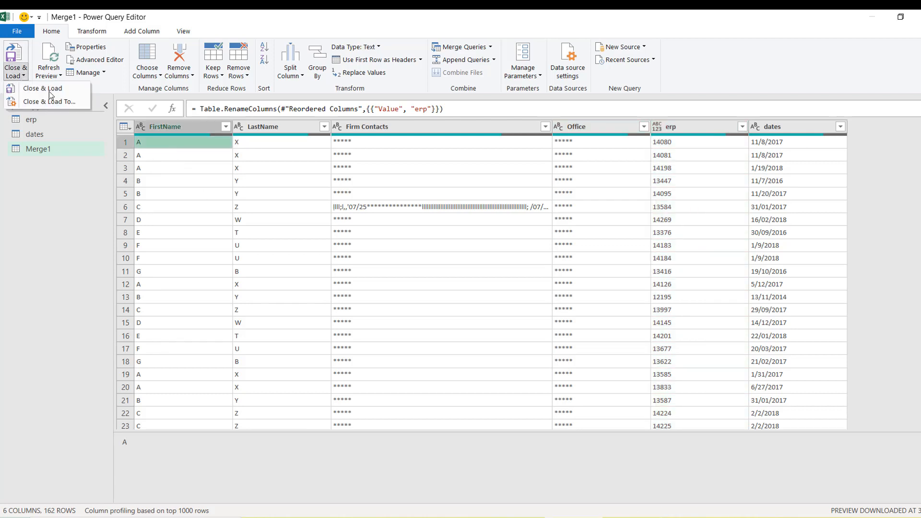
{"action": "left_click", "coordinate": [64, 92]}
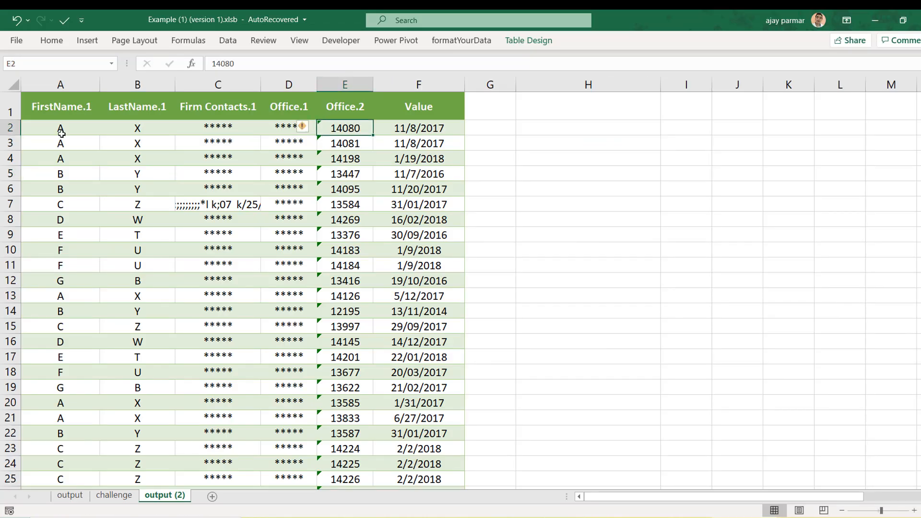
Copy the first two data rows of the challenge sheet, from FirstName through Initiation Date (A2:F3)
{"action": "left_click", "coordinate": [113, 496]}
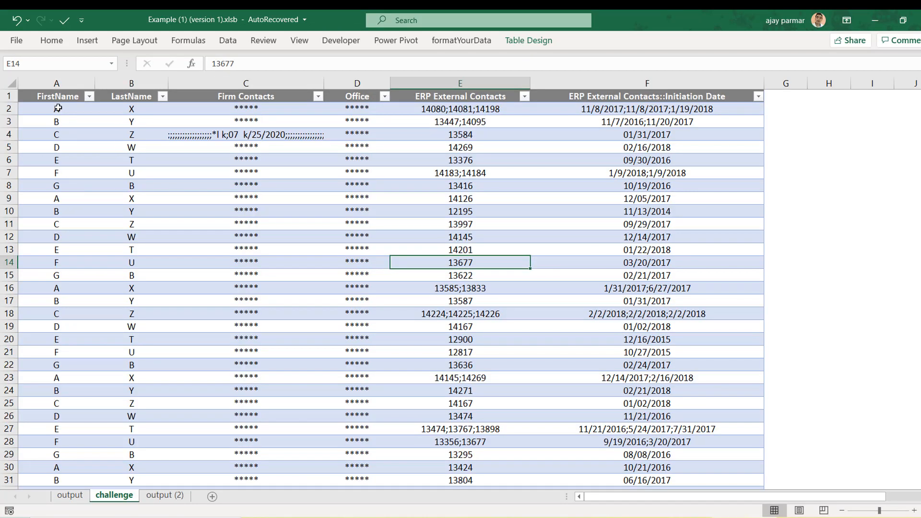
{"action": "left_click", "coordinate": [58, 108]}
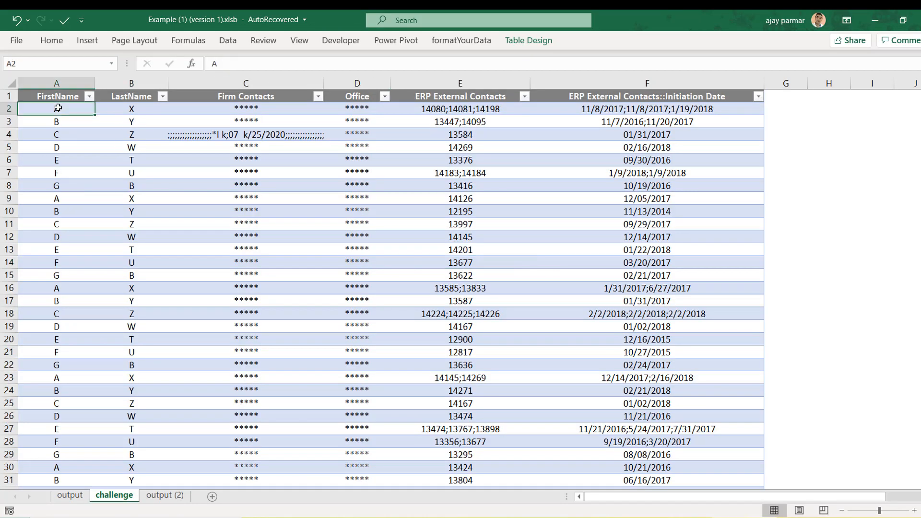
{"action": "key", "text": "shift+Right"}
{"action": "key", "text": "shift+Right"}
{"action": "key", "text": "shift+Right"}
{"action": "key", "text": "shift+Right"}
{"action": "key", "text": "shift+Right"}
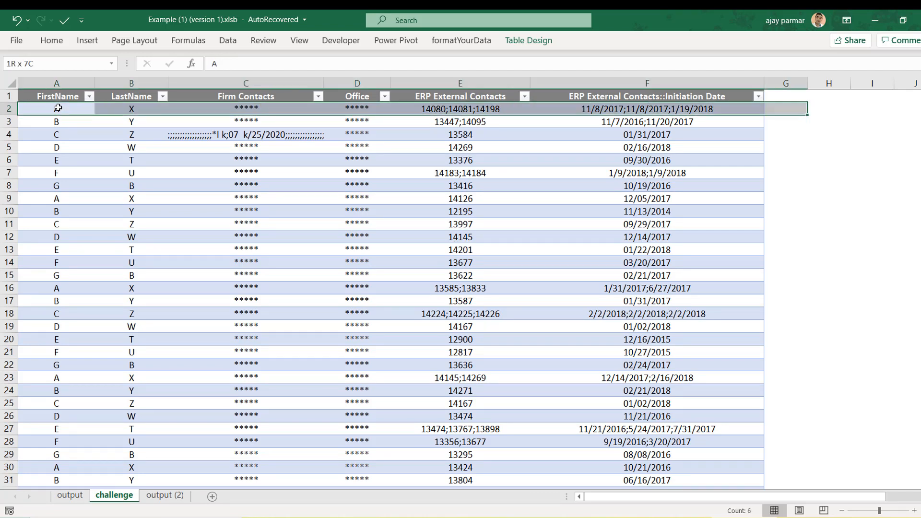
{"action": "key", "text": "shift+Down"}
{"action": "key", "text": "ctrl+c"}
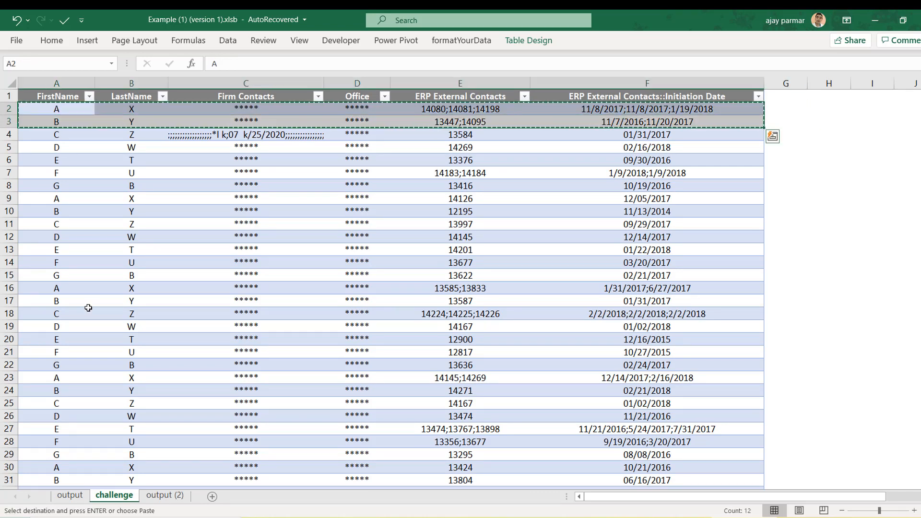
Paste the copied rows beside the table on the output (2) sheet, starting at cell H4
{"action": "key", "text": "ctrl+Page_Down"}
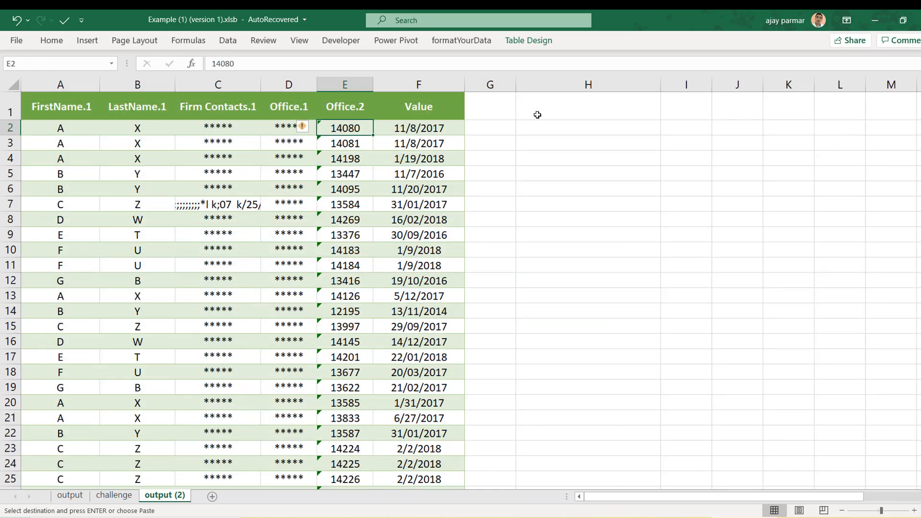
{"action": "left_click", "coordinate": [536, 116]}
{"action": "left_click", "coordinate": [546, 154]}
{"action": "key", "text": "Return"}
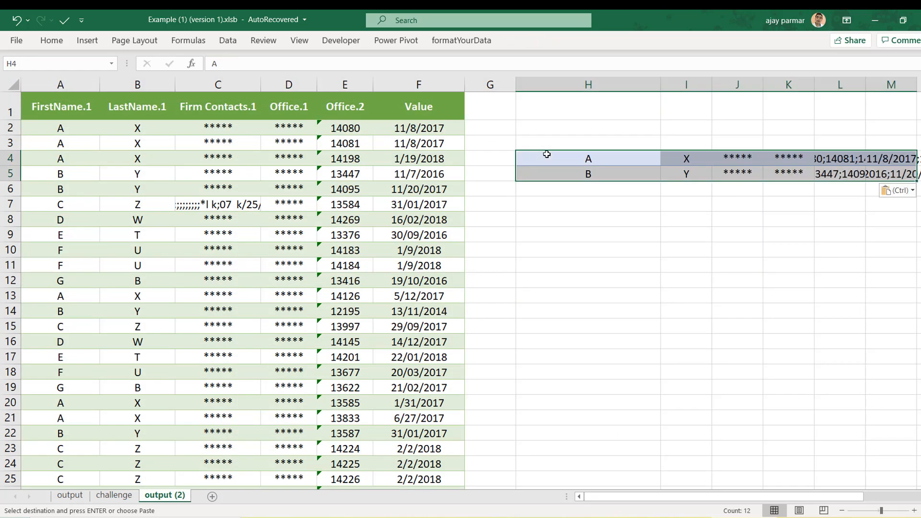
Compare the split numbers and dates of contact A in rows 2 to 4 with the combined original entries in I4 and J4
{"action": "left_click", "coordinate": [343, 127]}
{"action": "key", "text": "Down"}
{"action": "key", "text": "Down"}
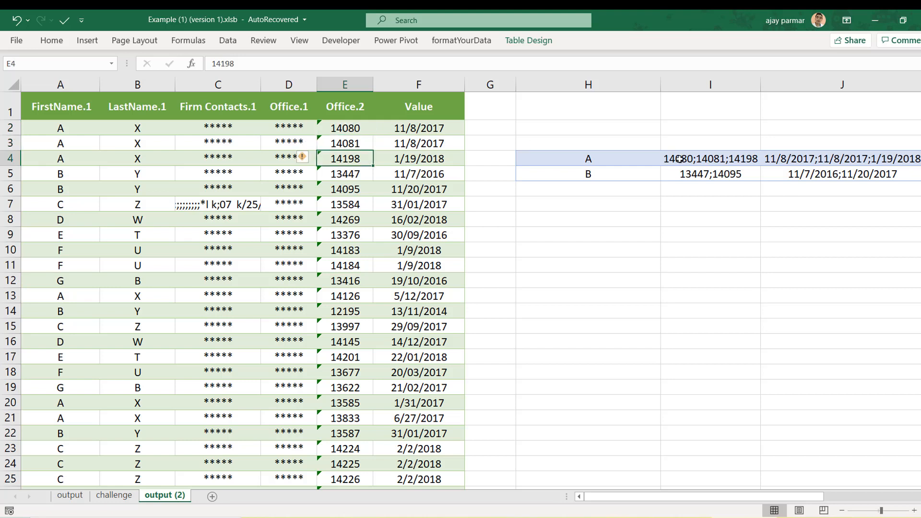
{"action": "left_click", "coordinate": [724, 163]}
{"action": "left_click", "coordinate": [788, 161]}
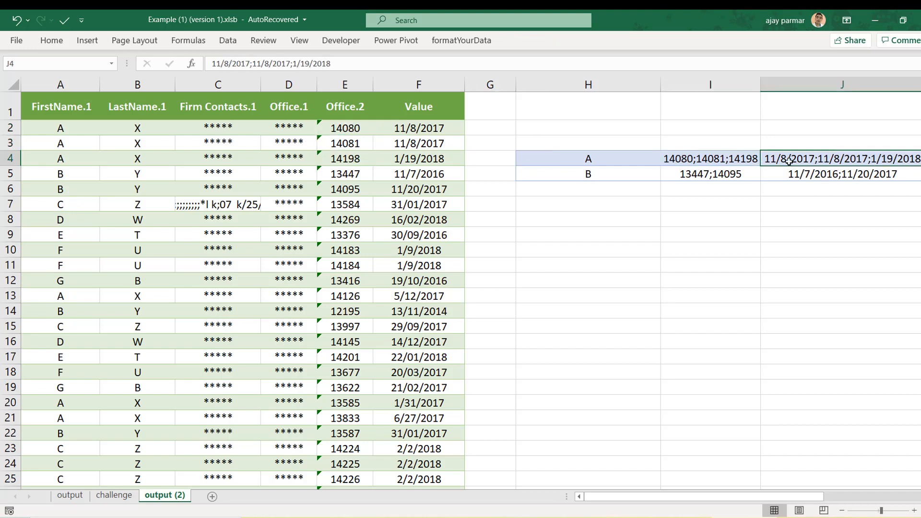
{"action": "left_click", "coordinate": [430, 142]}
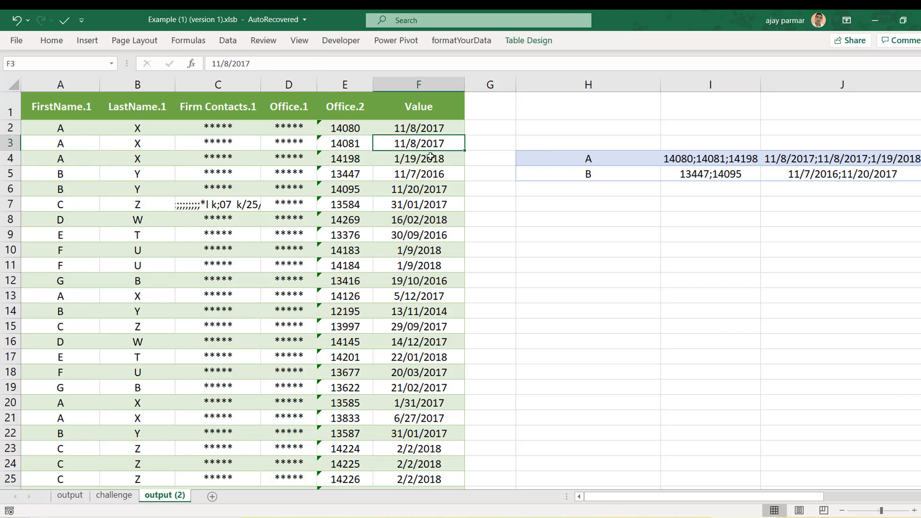
{"action": "left_click", "coordinate": [431, 156]}
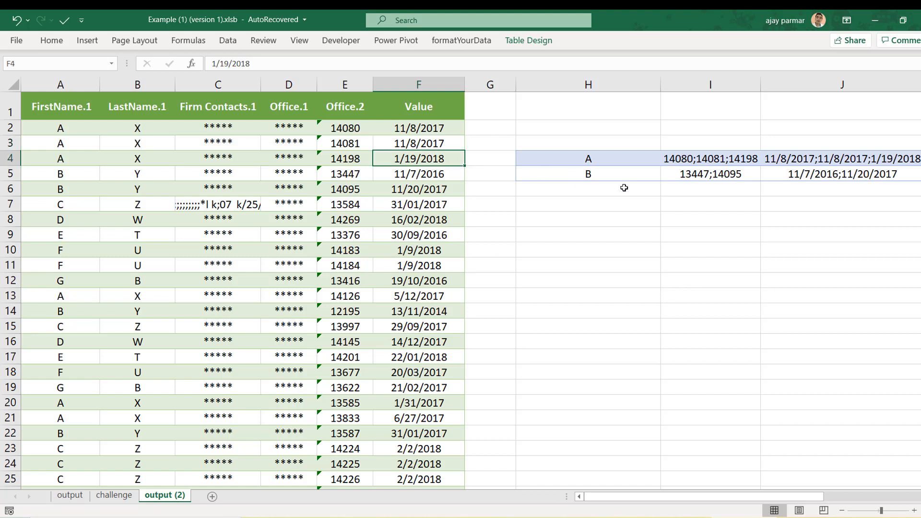
Compare the split numbers and dates of contact B in rows 5 and 6 with the combined original entries in I5 and J5
{"action": "left_click", "coordinate": [590, 171]}
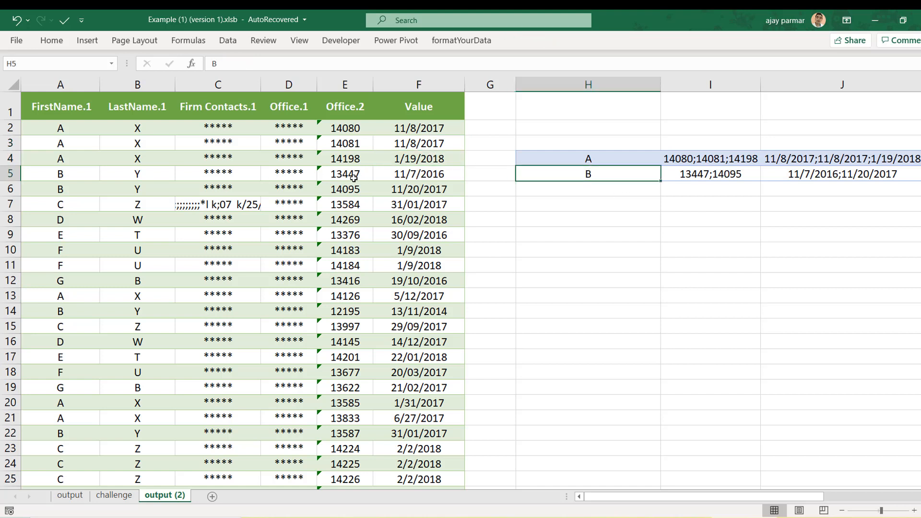
{"action": "left_click", "coordinate": [354, 178]}
{"action": "left_click", "coordinate": [350, 194]}
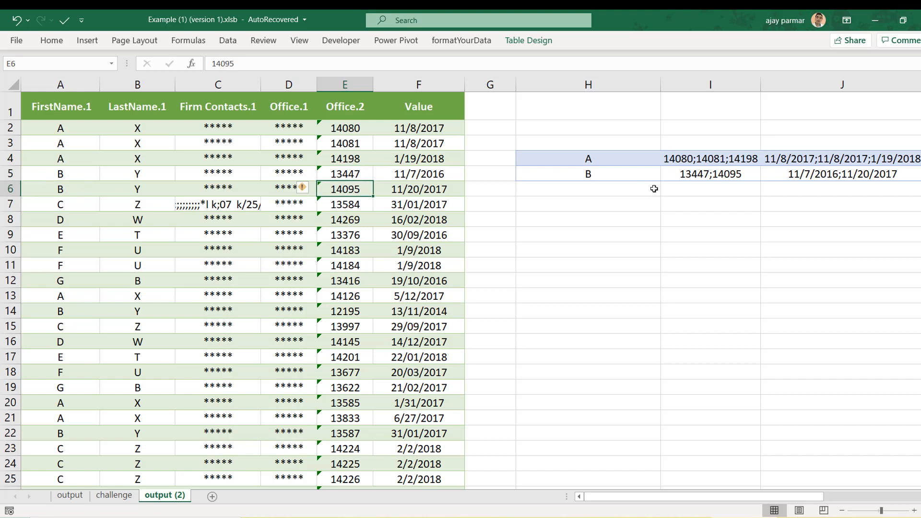
{"action": "left_click", "coordinate": [708, 176]}
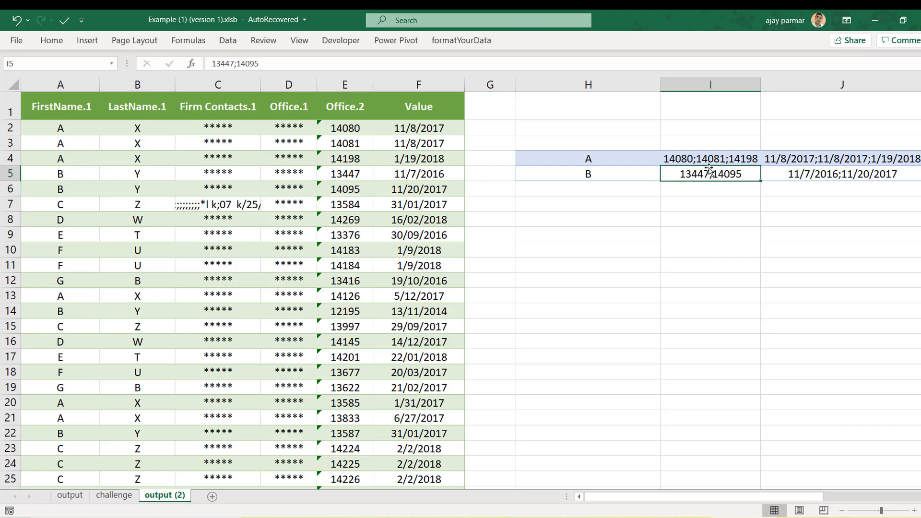
{"action": "left_click", "coordinate": [813, 175]}
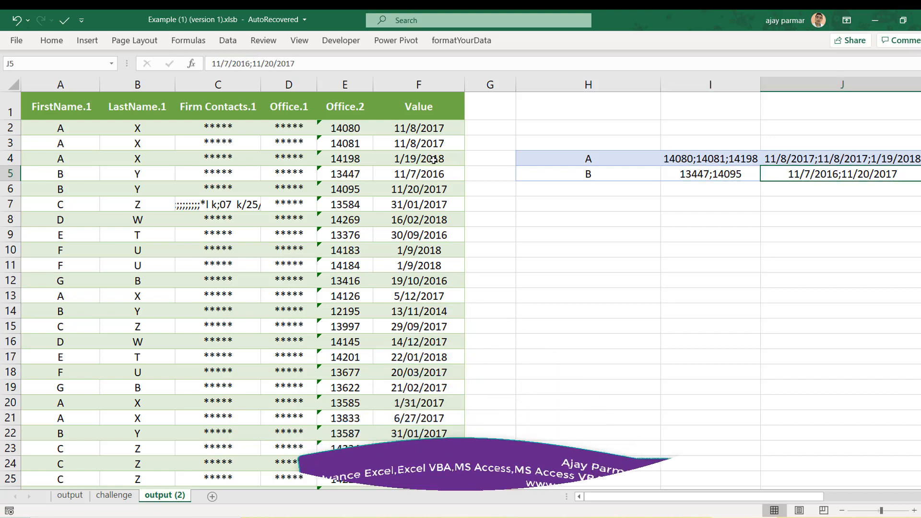
{"action": "left_click", "coordinate": [424, 172]}
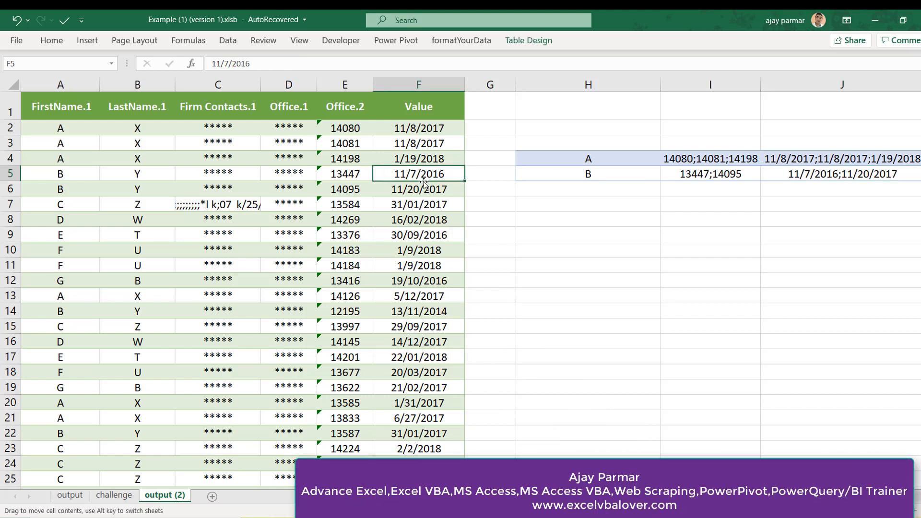
{"action": "left_click", "coordinate": [429, 189]}
{"action": "left_click", "coordinate": [807, 152], "text": "shift"}
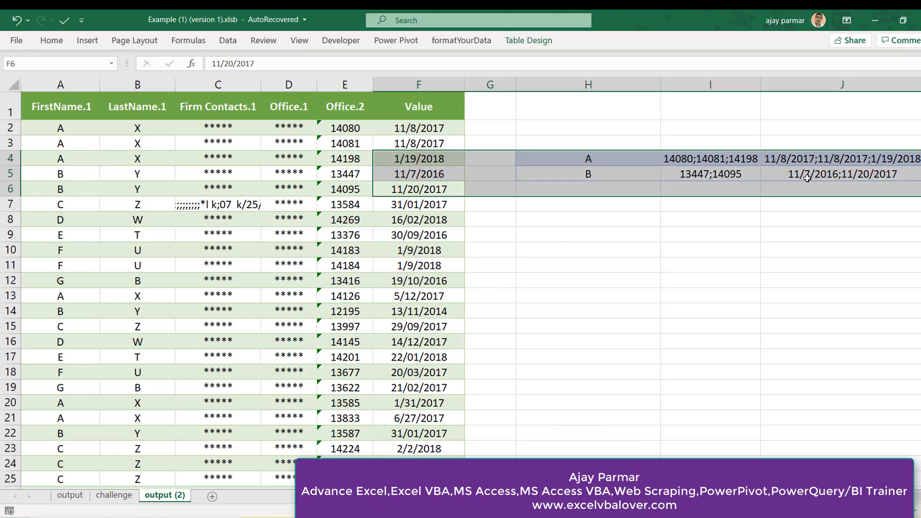
{"action": "left_click", "coordinate": [807, 175]}
{"action": "left_click", "coordinate": [270, 237]}
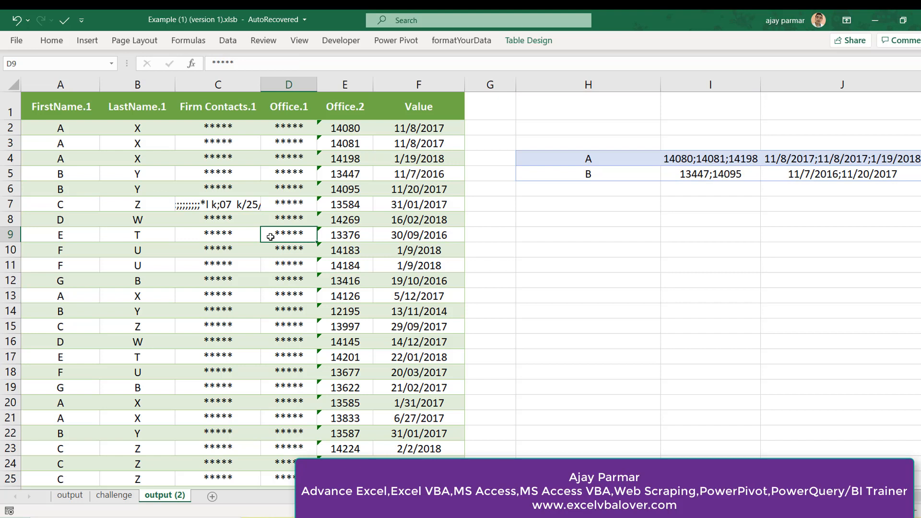
{"action": "left_click", "coordinate": [188, 162]}
{"action": "left_click", "coordinate": [117, 159]}
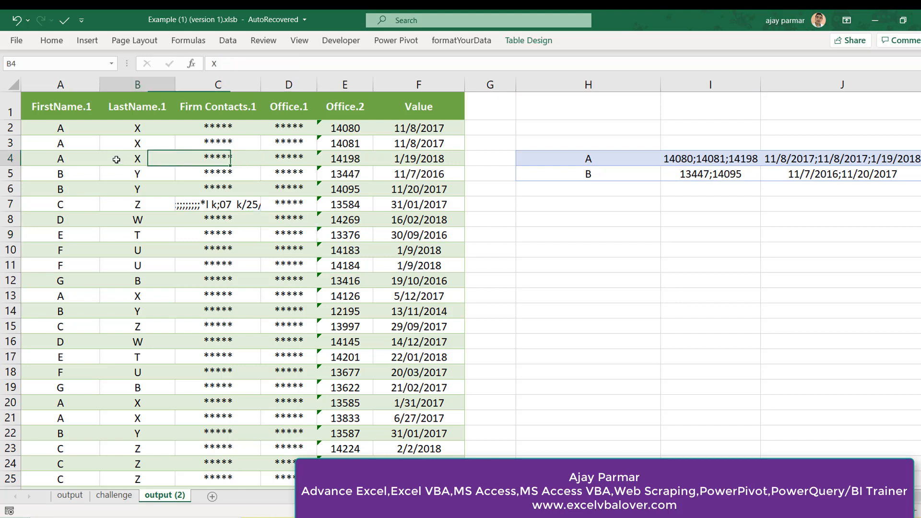
{"action": "left_click", "coordinate": [74, 115]}
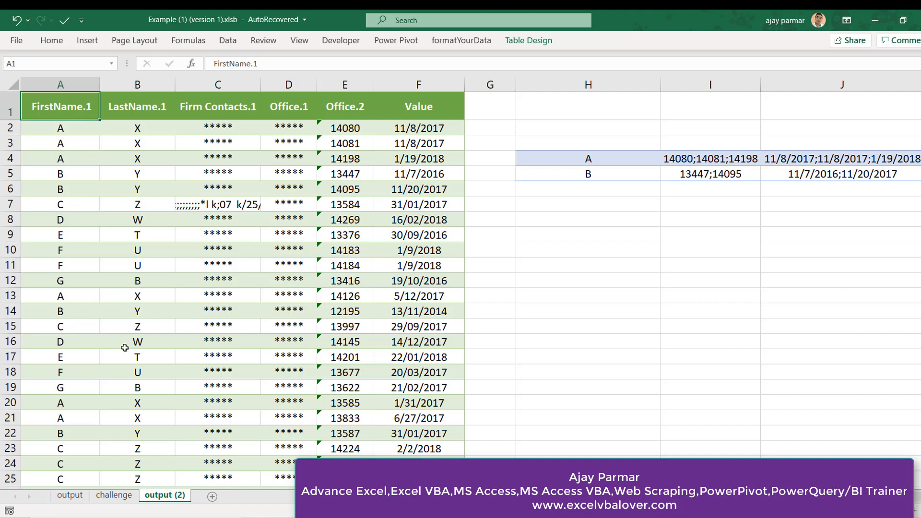
{"action": "left_click", "coordinate": [124, 366]}
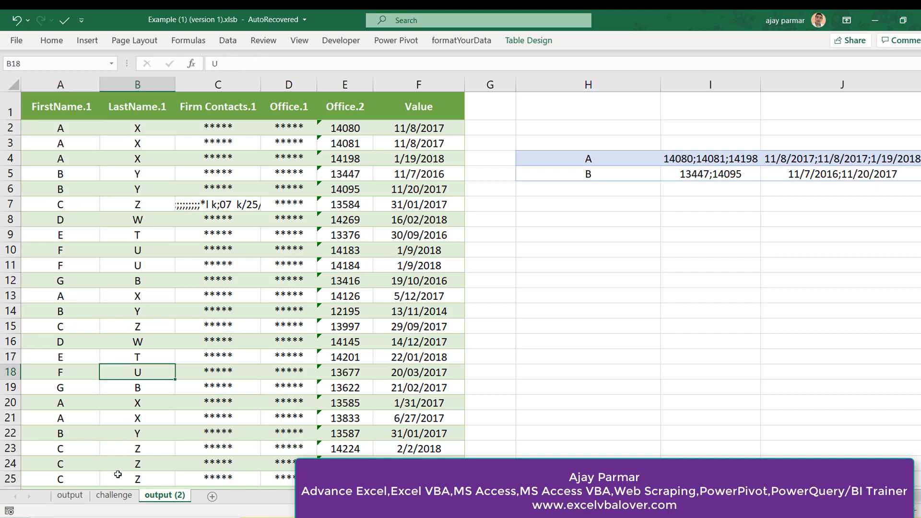
Jump to the last record in the FirstName column of the challenge sheet to check the source data's extent
{"action": "left_click", "coordinate": [114, 495]}
{"action": "left_click", "coordinate": [47, 255]}
{"action": "key", "text": "ctrl+Down"}
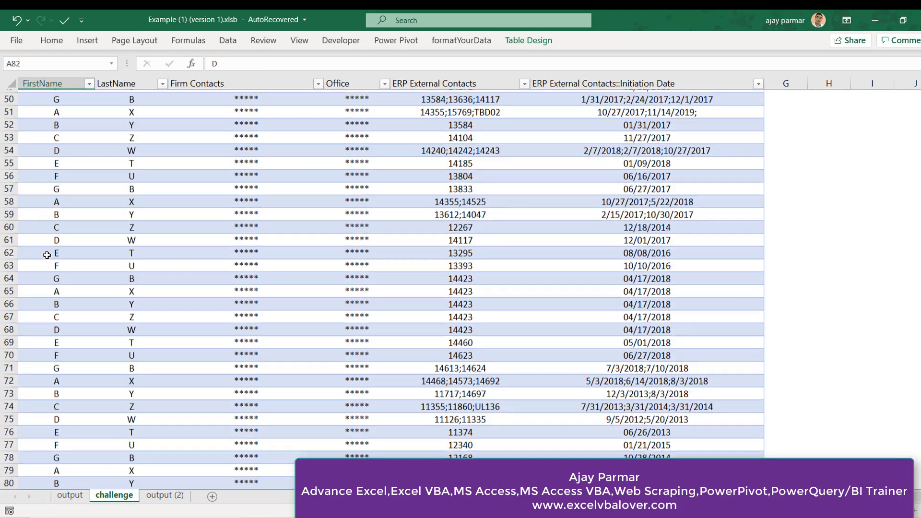